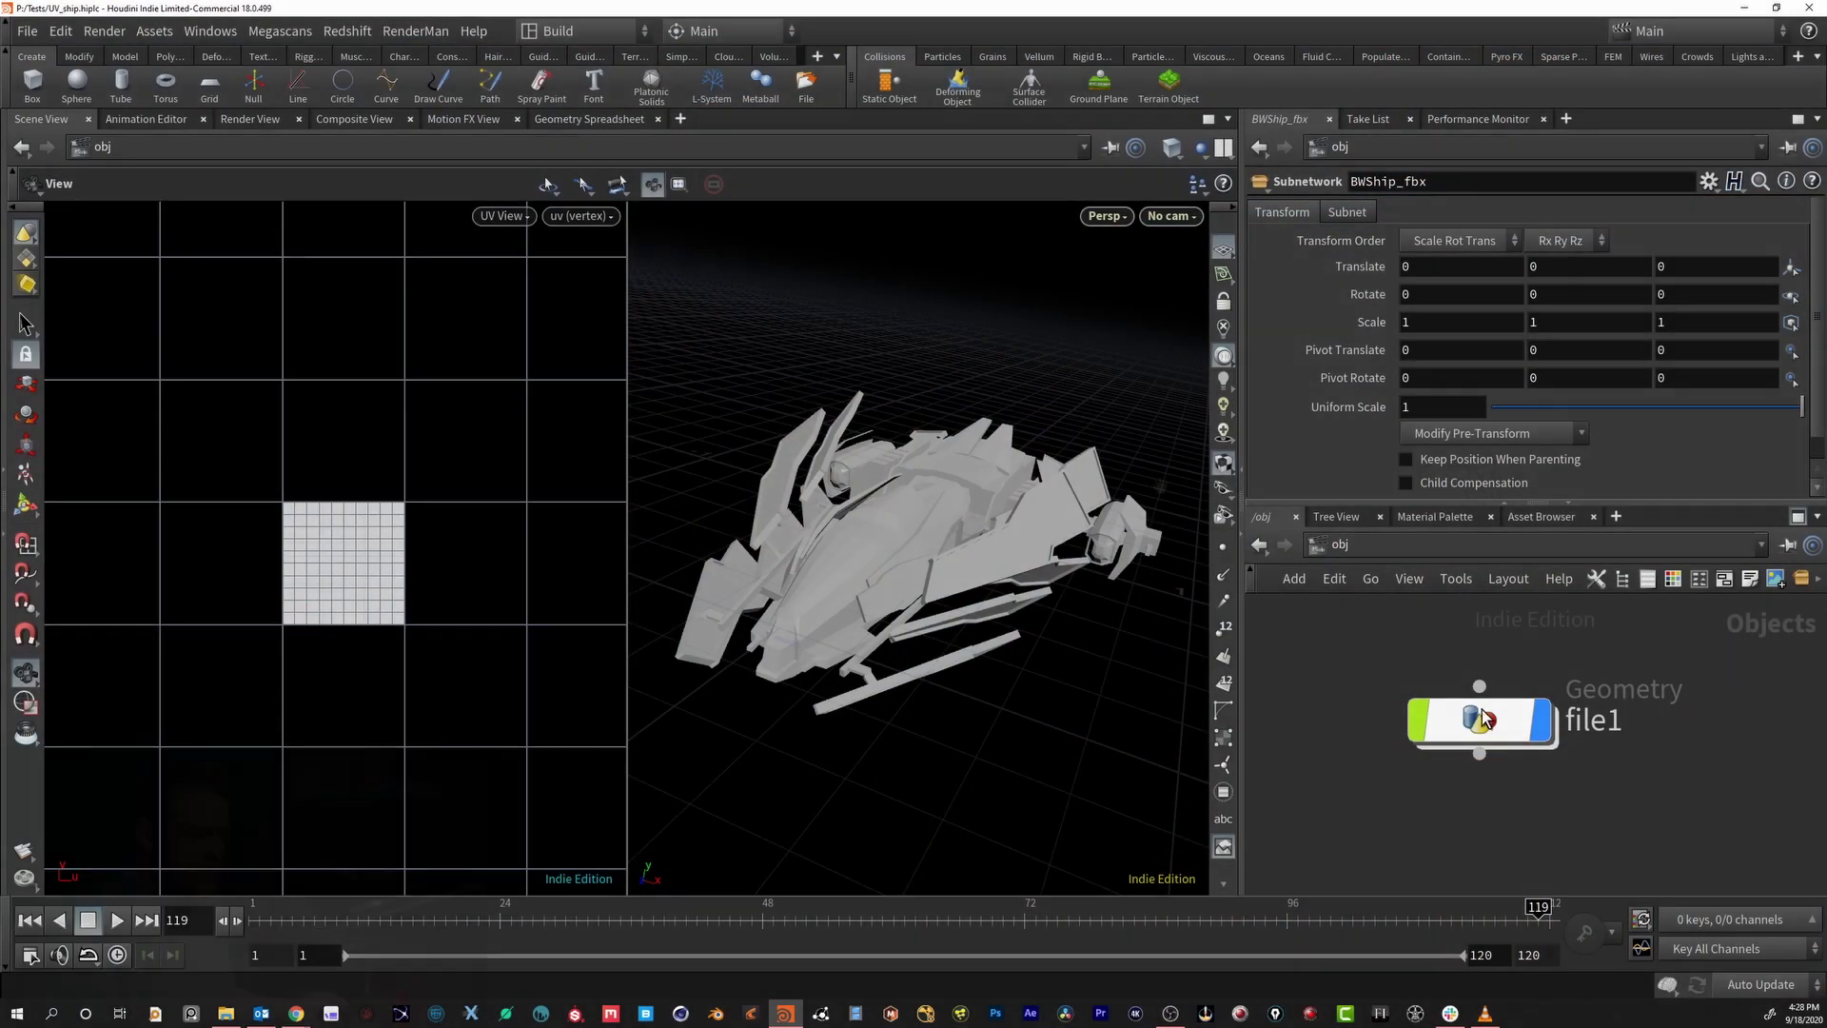
Look over the spaceship model in the 3D view and open the file1 geometry object's node network
click(1479, 721)
mouse_move(1490, 734)
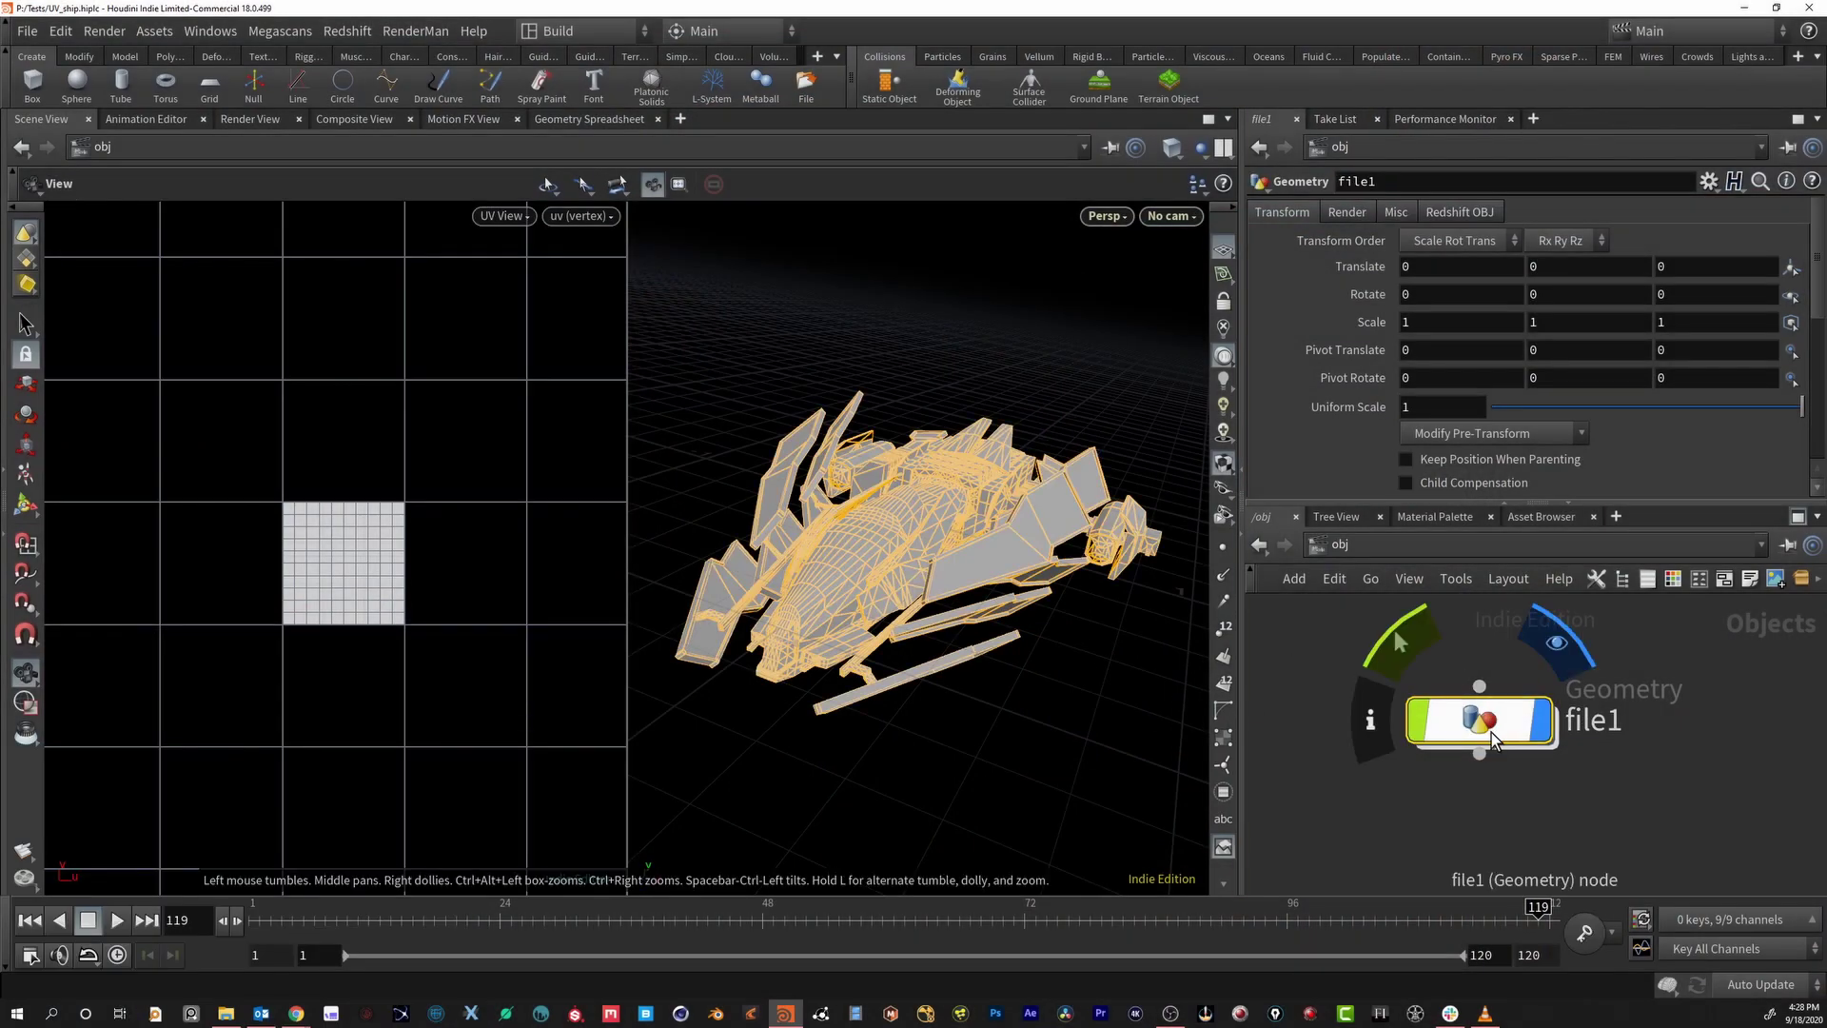
drag(904, 609, 934, 635)
scroll(934, 636, up, 5)
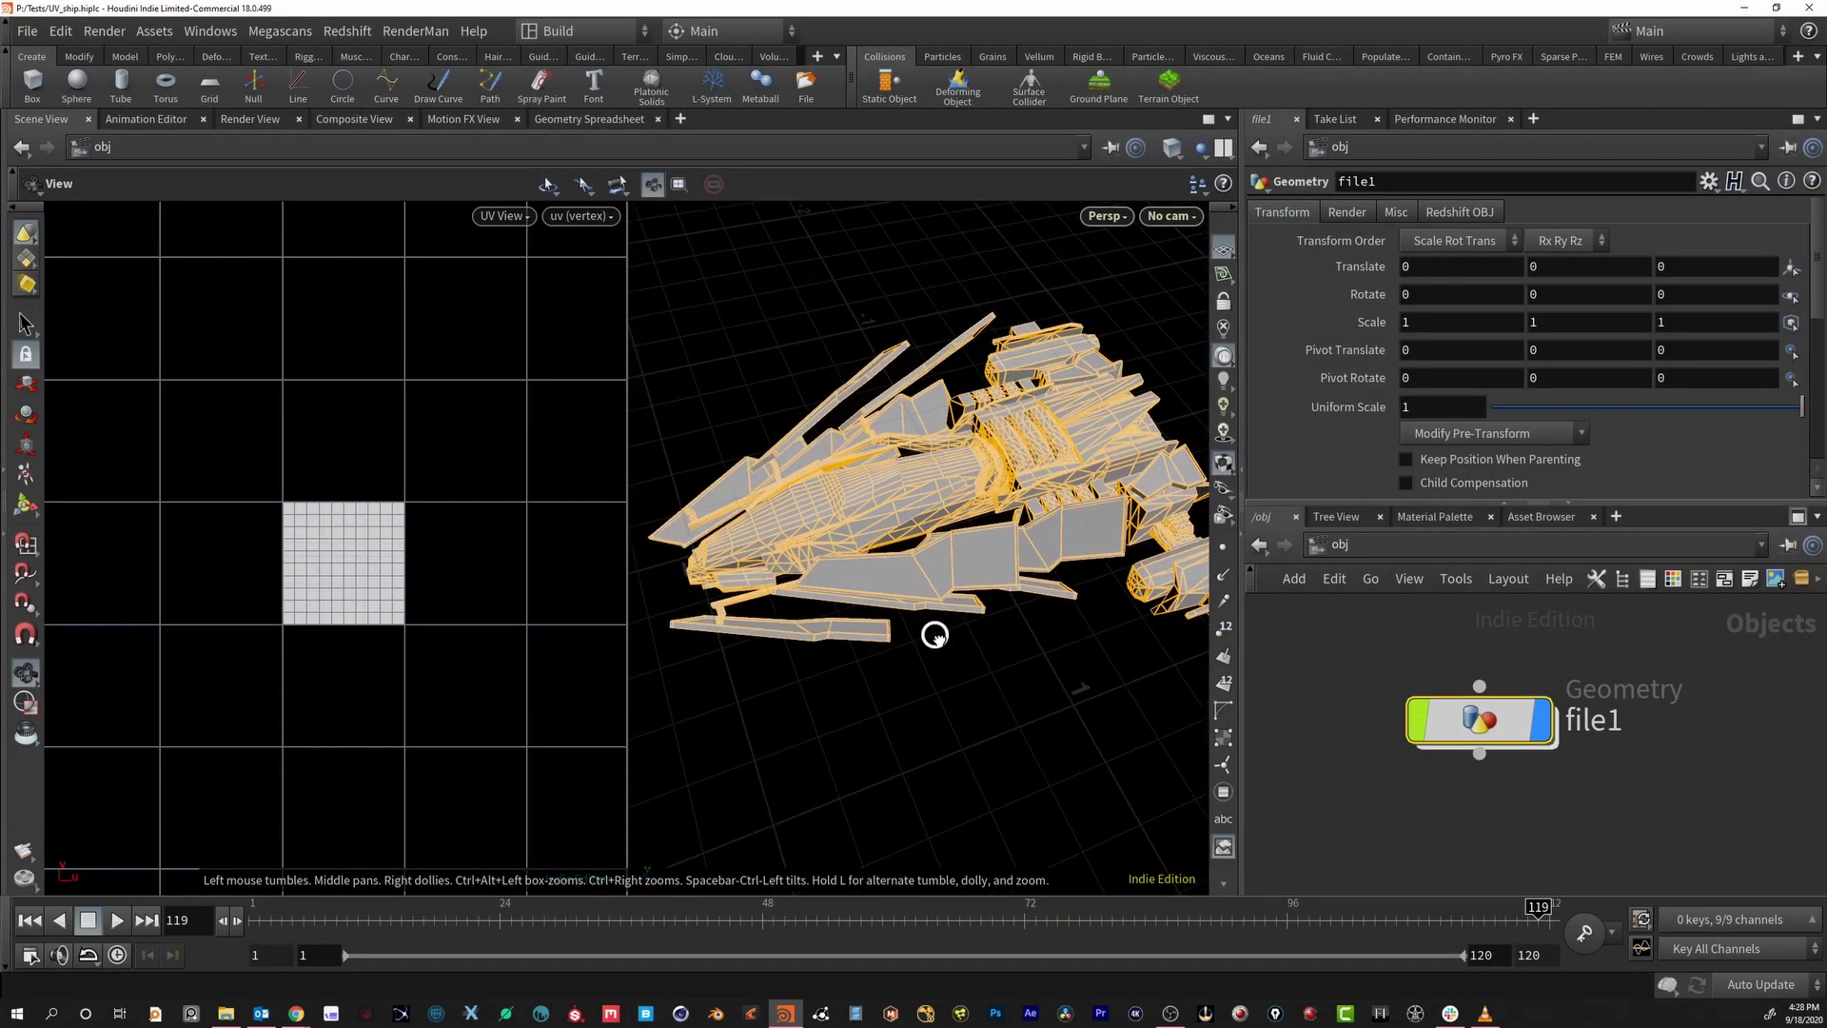
scroll(934, 636, down, 5)
double_click(1479, 720)
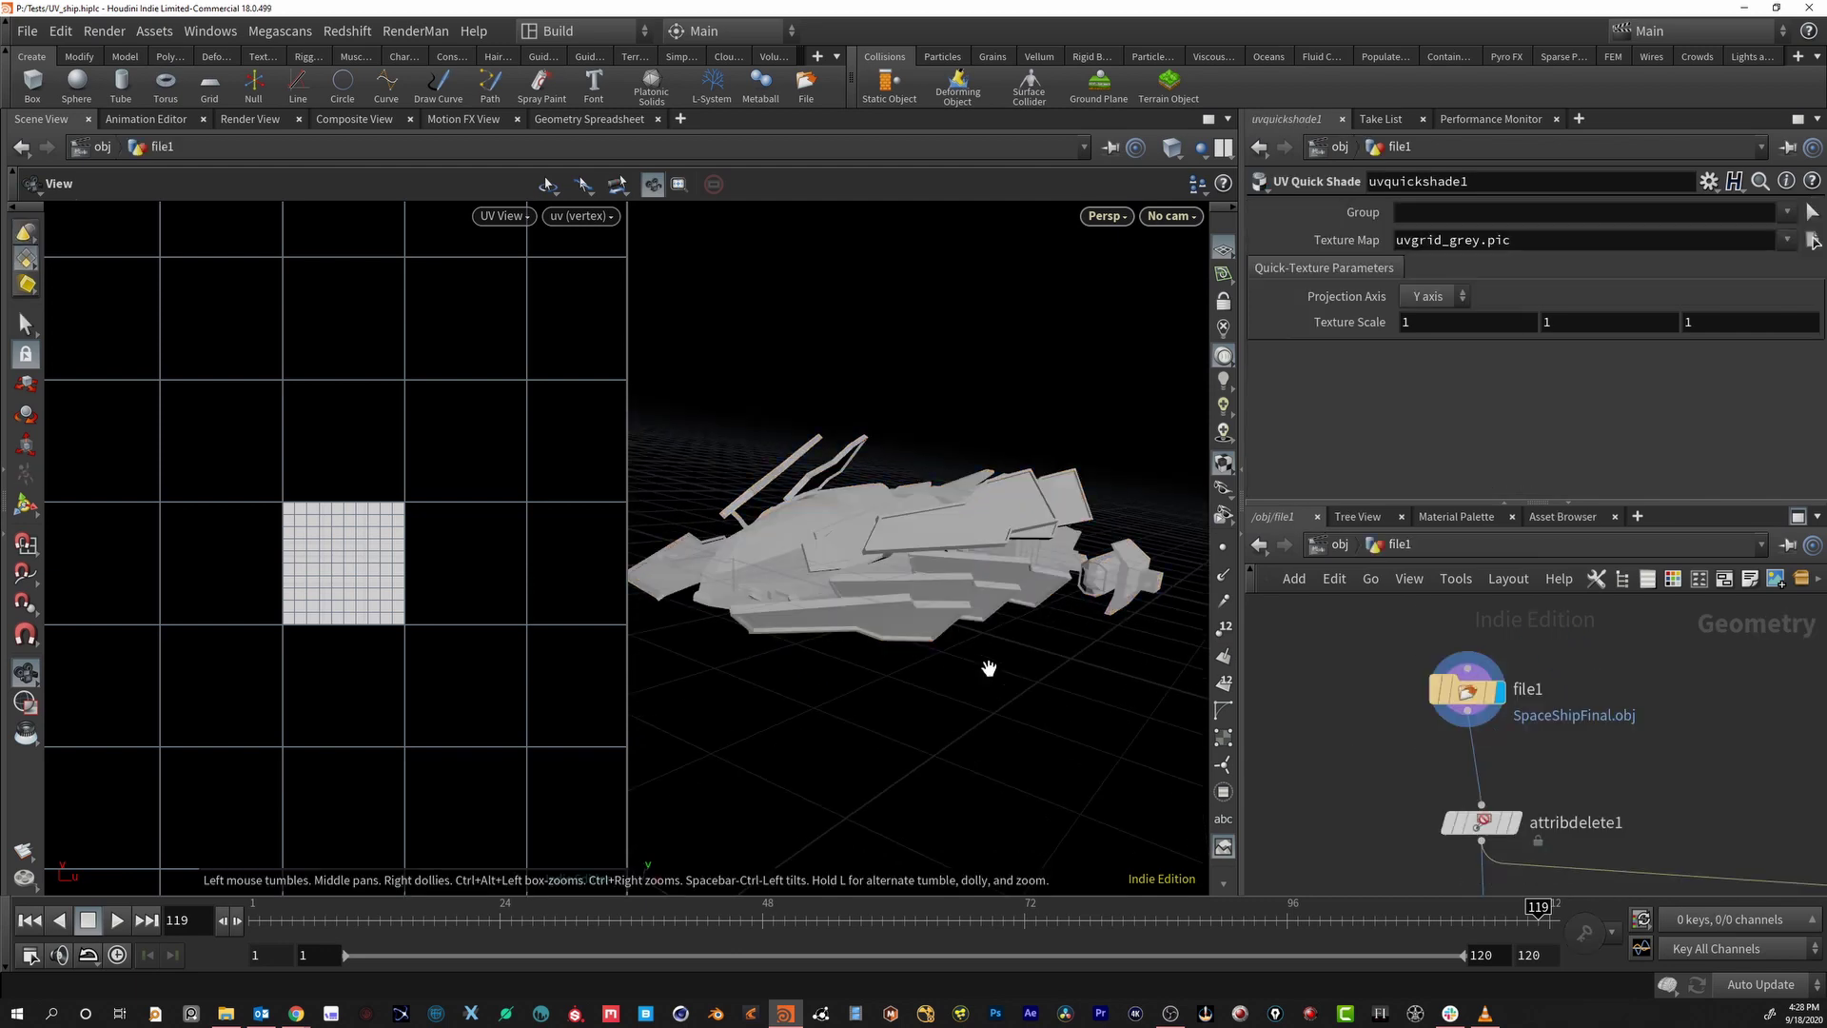
Display file1 and attribdelete1 in turn to compare the imported model's UVs before and after the uv attribute is deleted
middle_drag(1399, 813, 1372, 732)
click(1490, 746)
click(1492, 742)
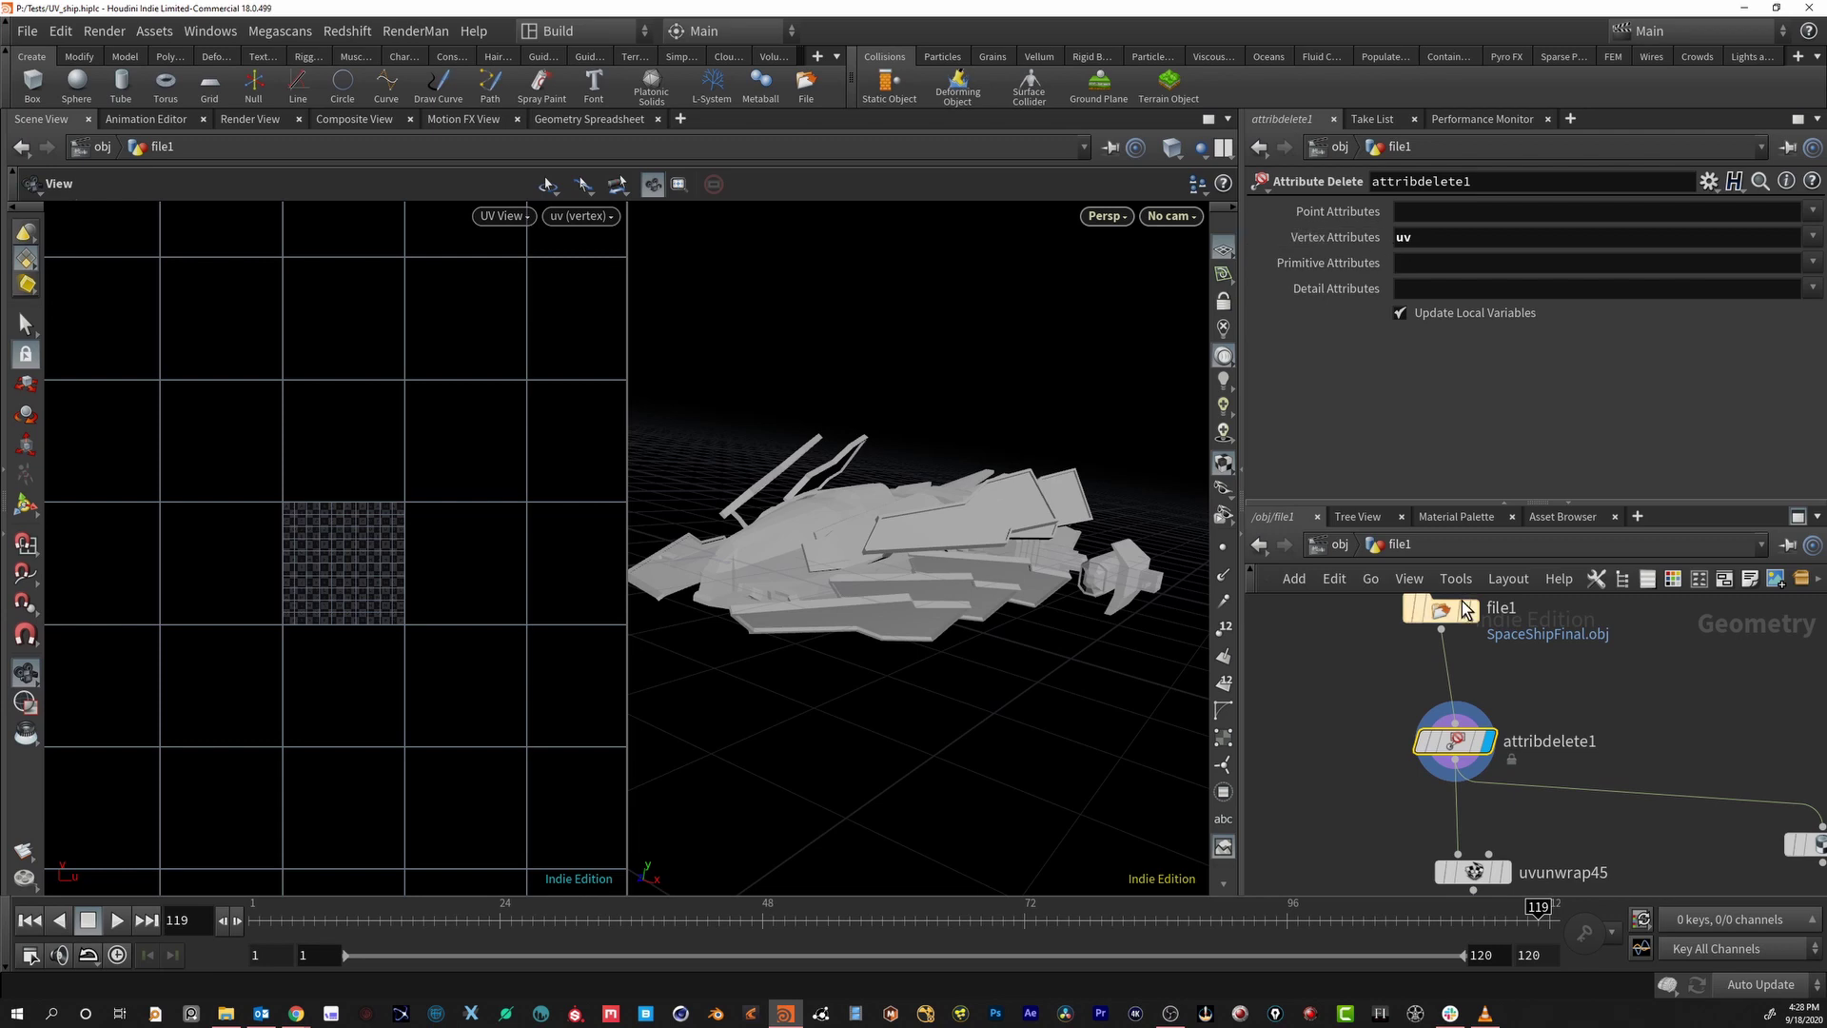
mouse_move(1458, 626)
click(1476, 610)
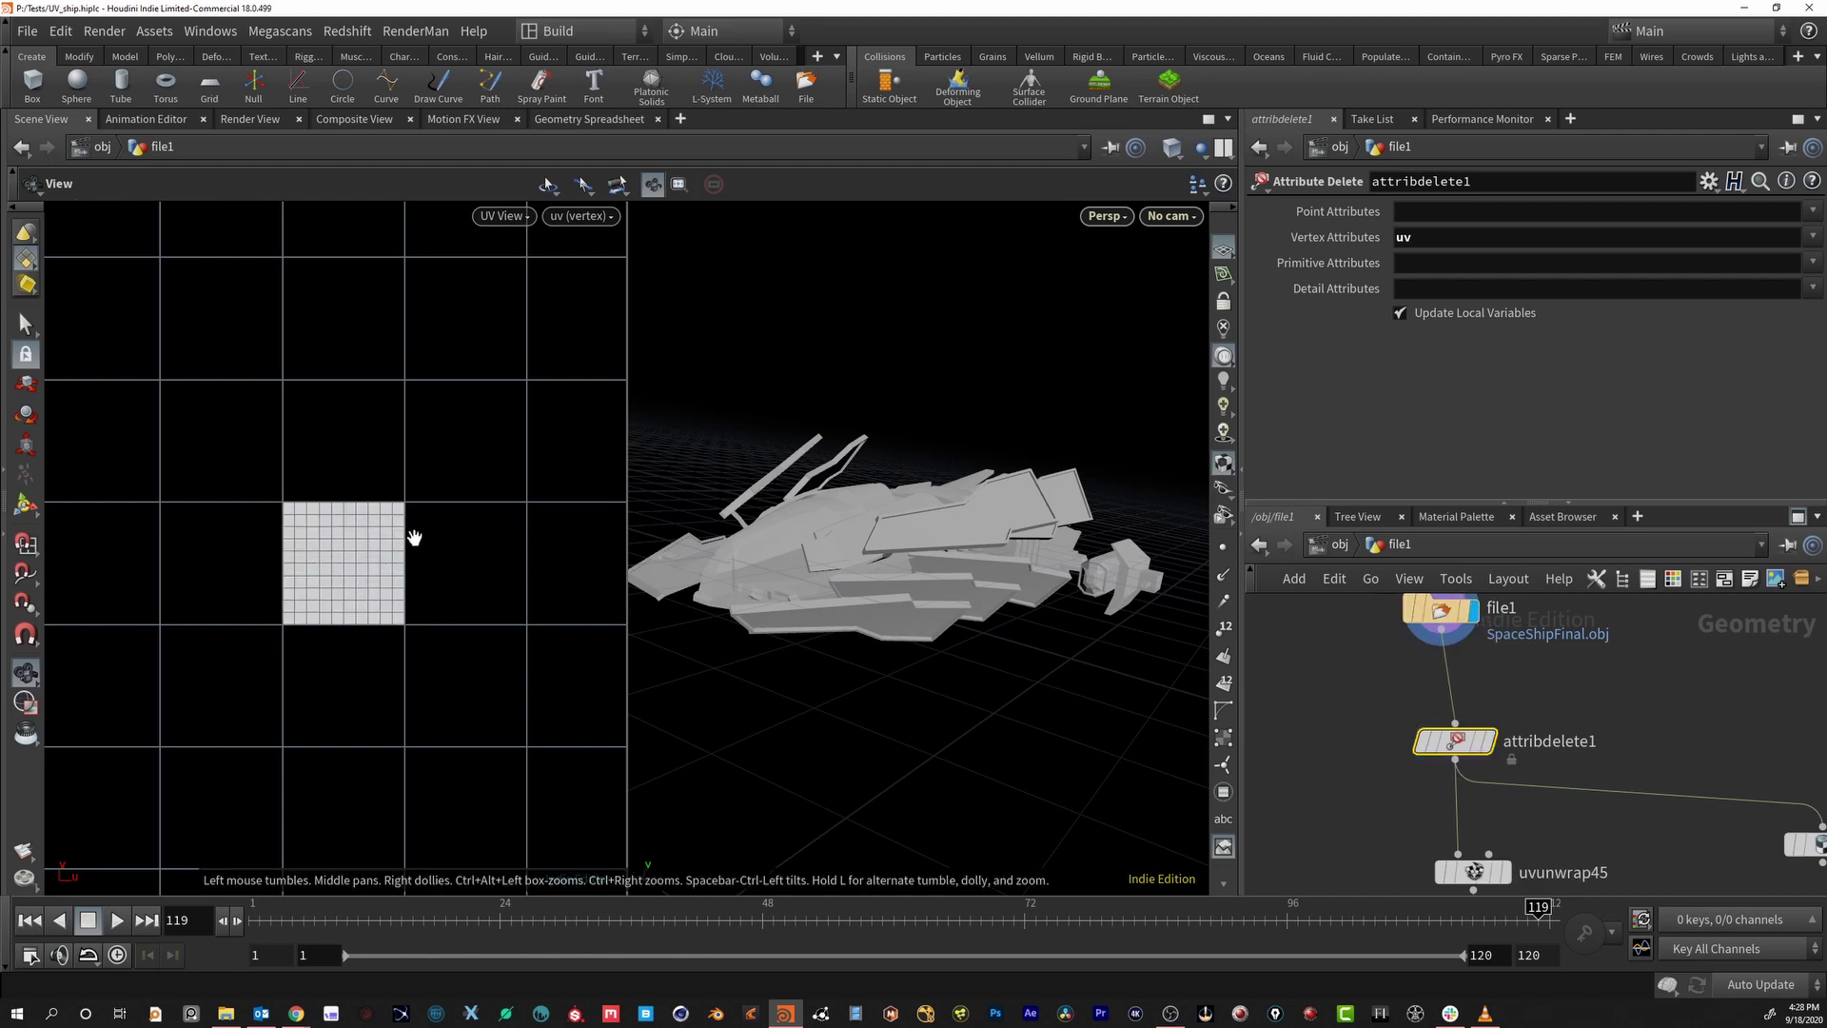
click(1487, 741)
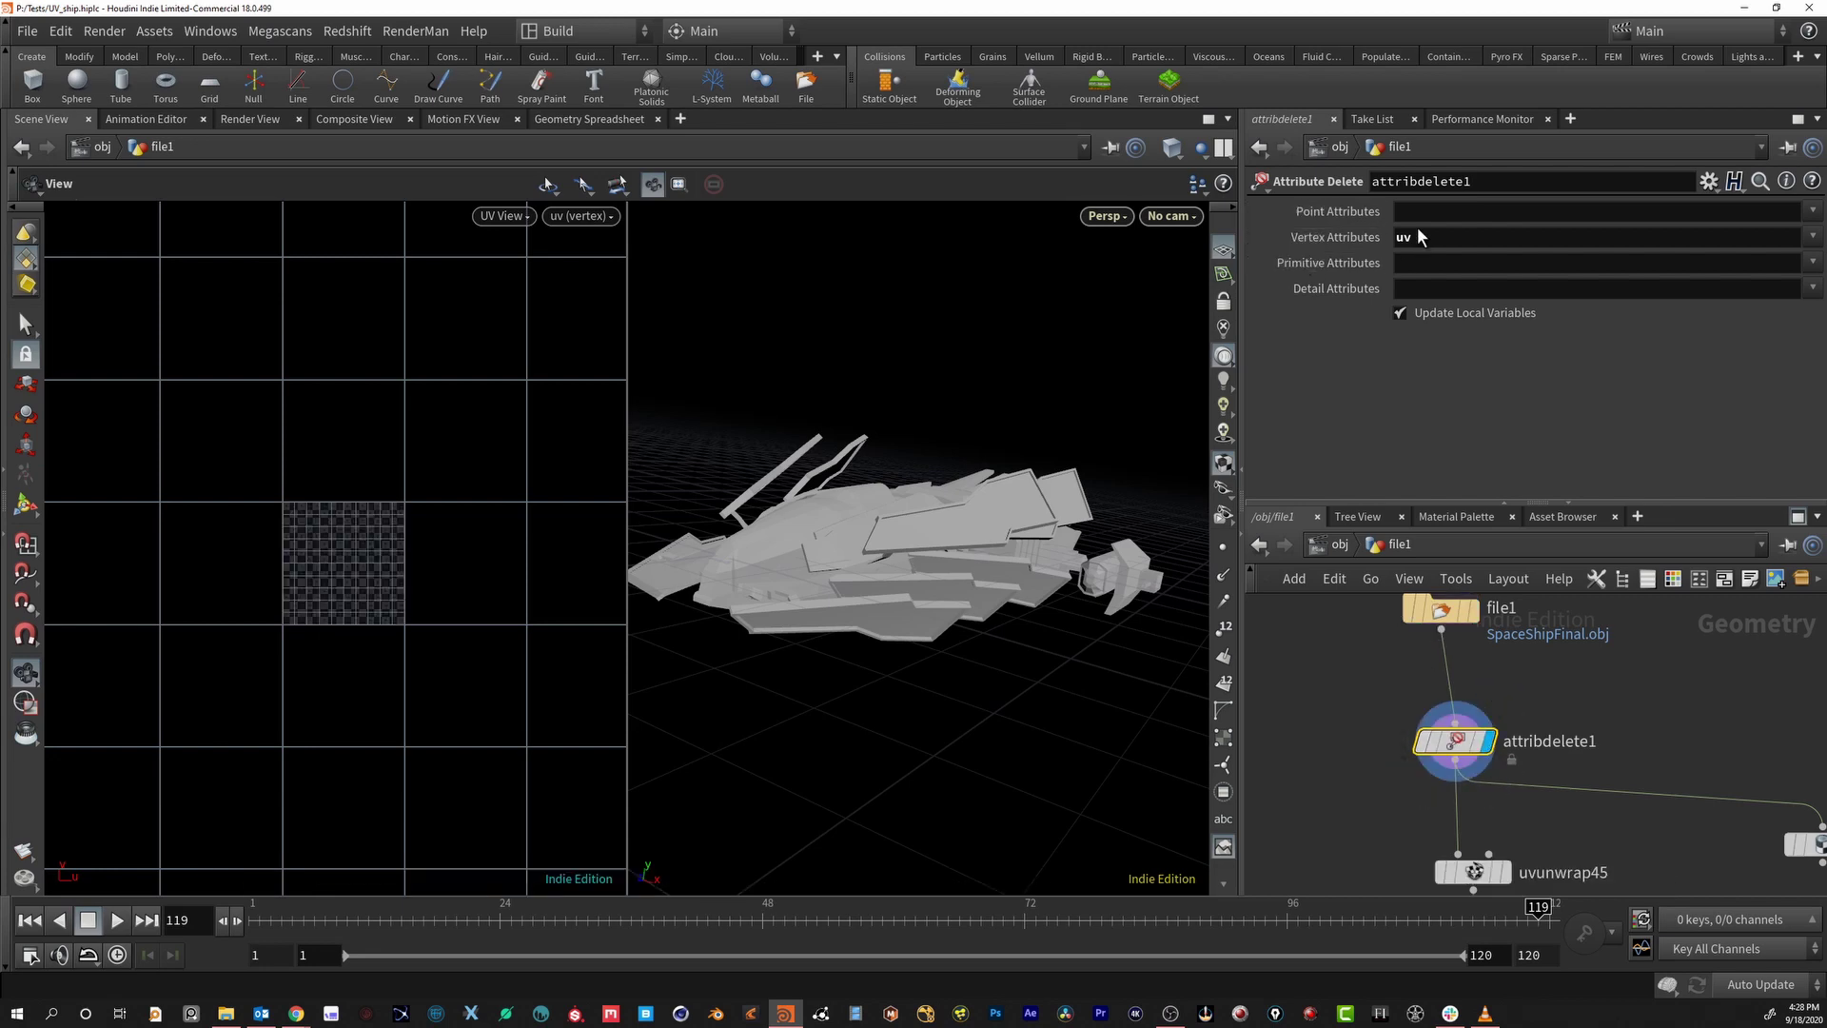
Place uvquickshade1 closer to attribdelete1 and display it to show the grid texture on the ship
middle_drag(1398, 785, 1265, 699)
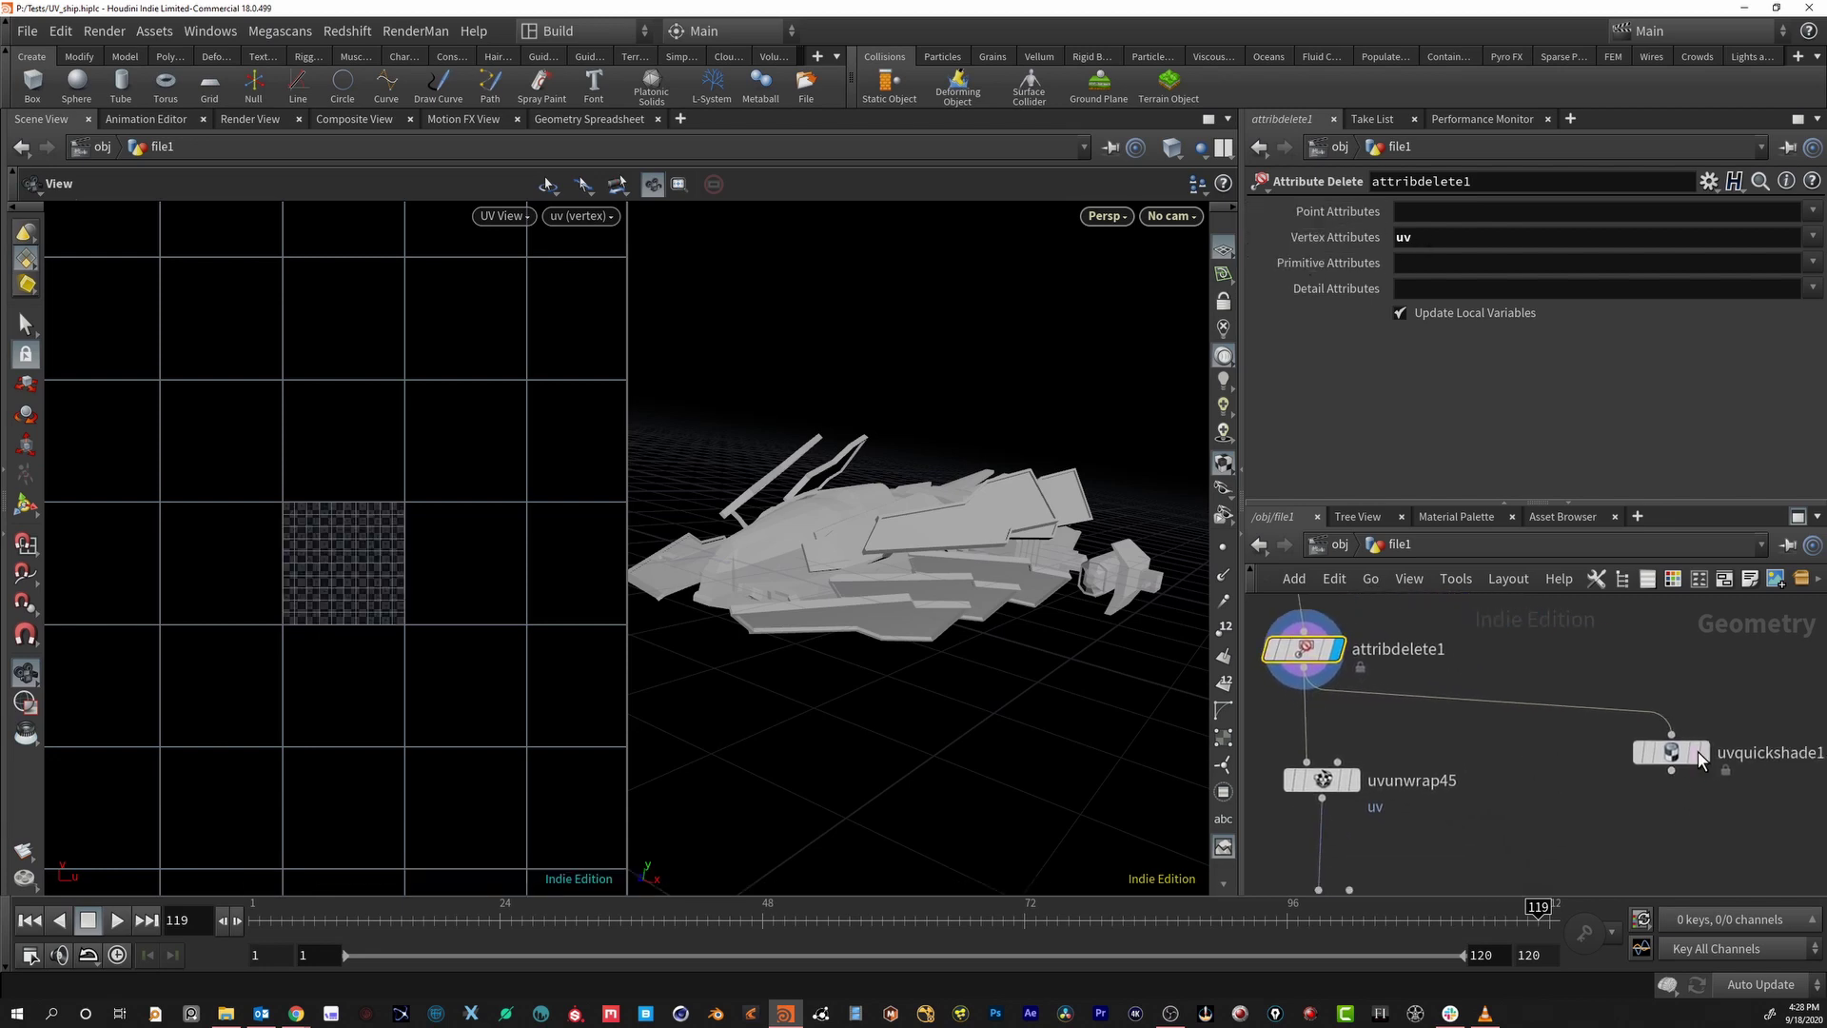
mouse_move(1710, 762)
drag(1672, 752, 1576, 714)
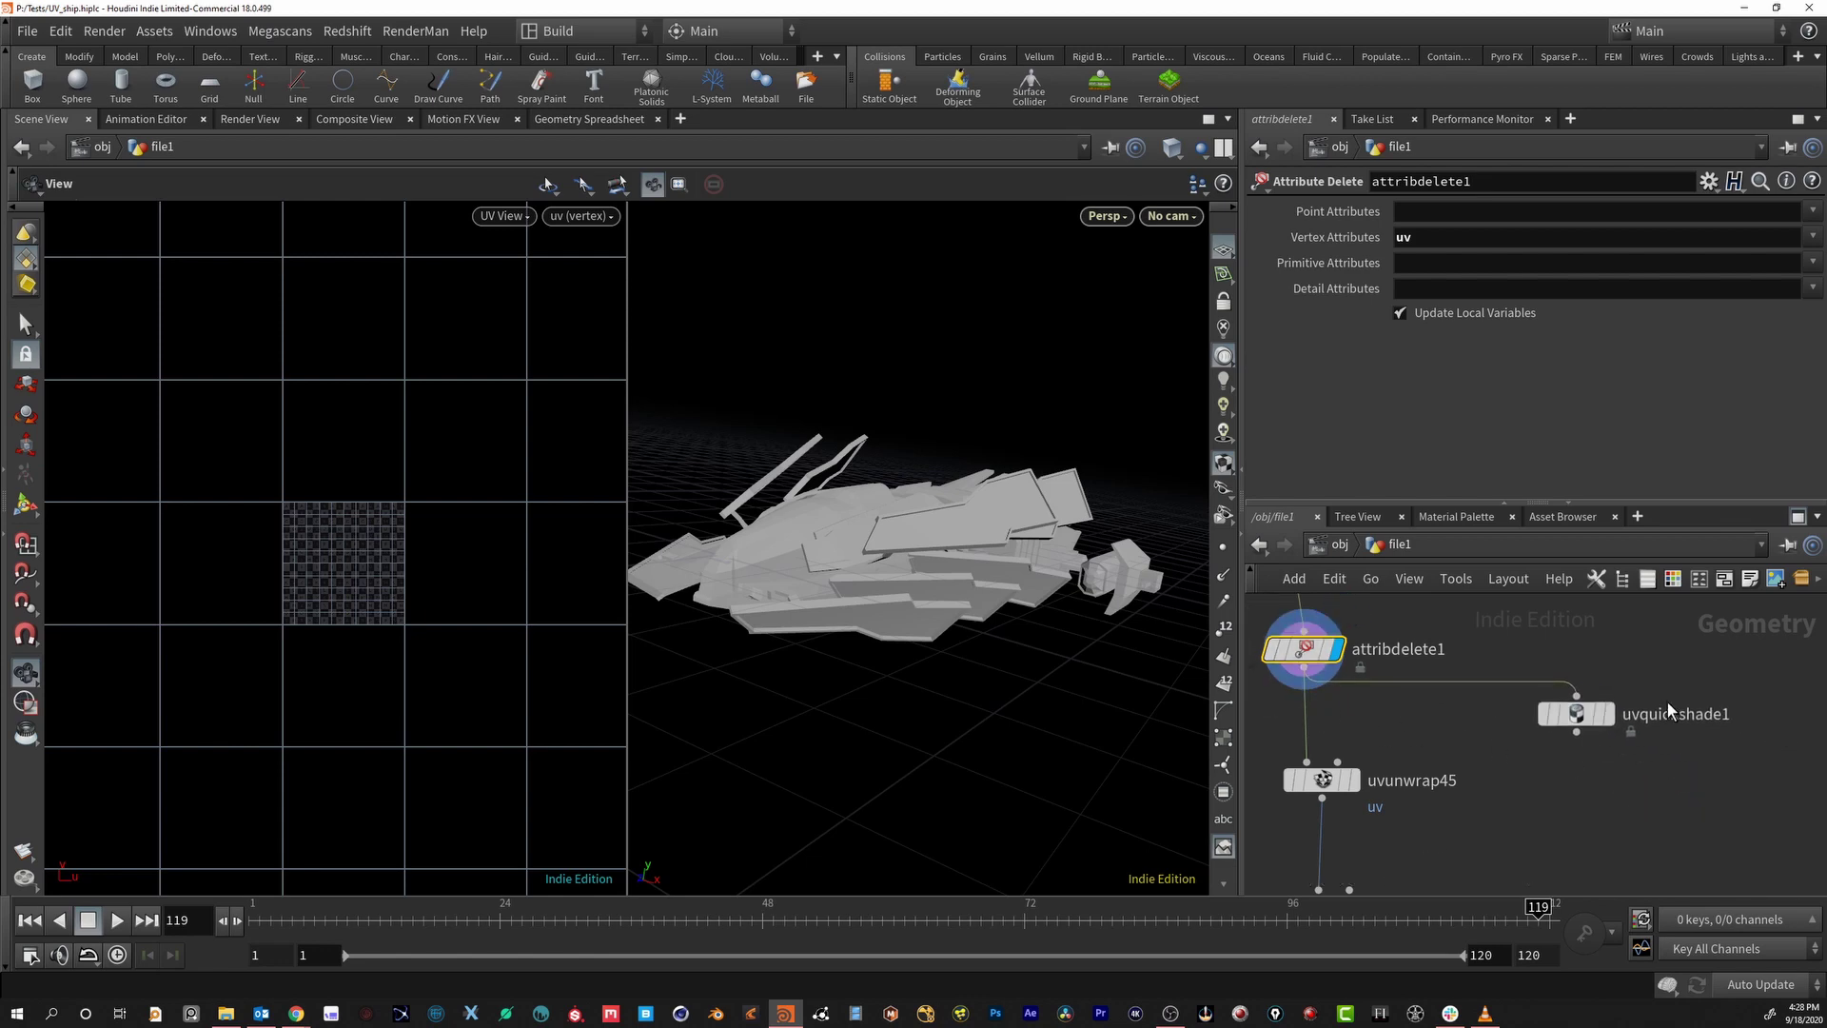
click(1610, 714)
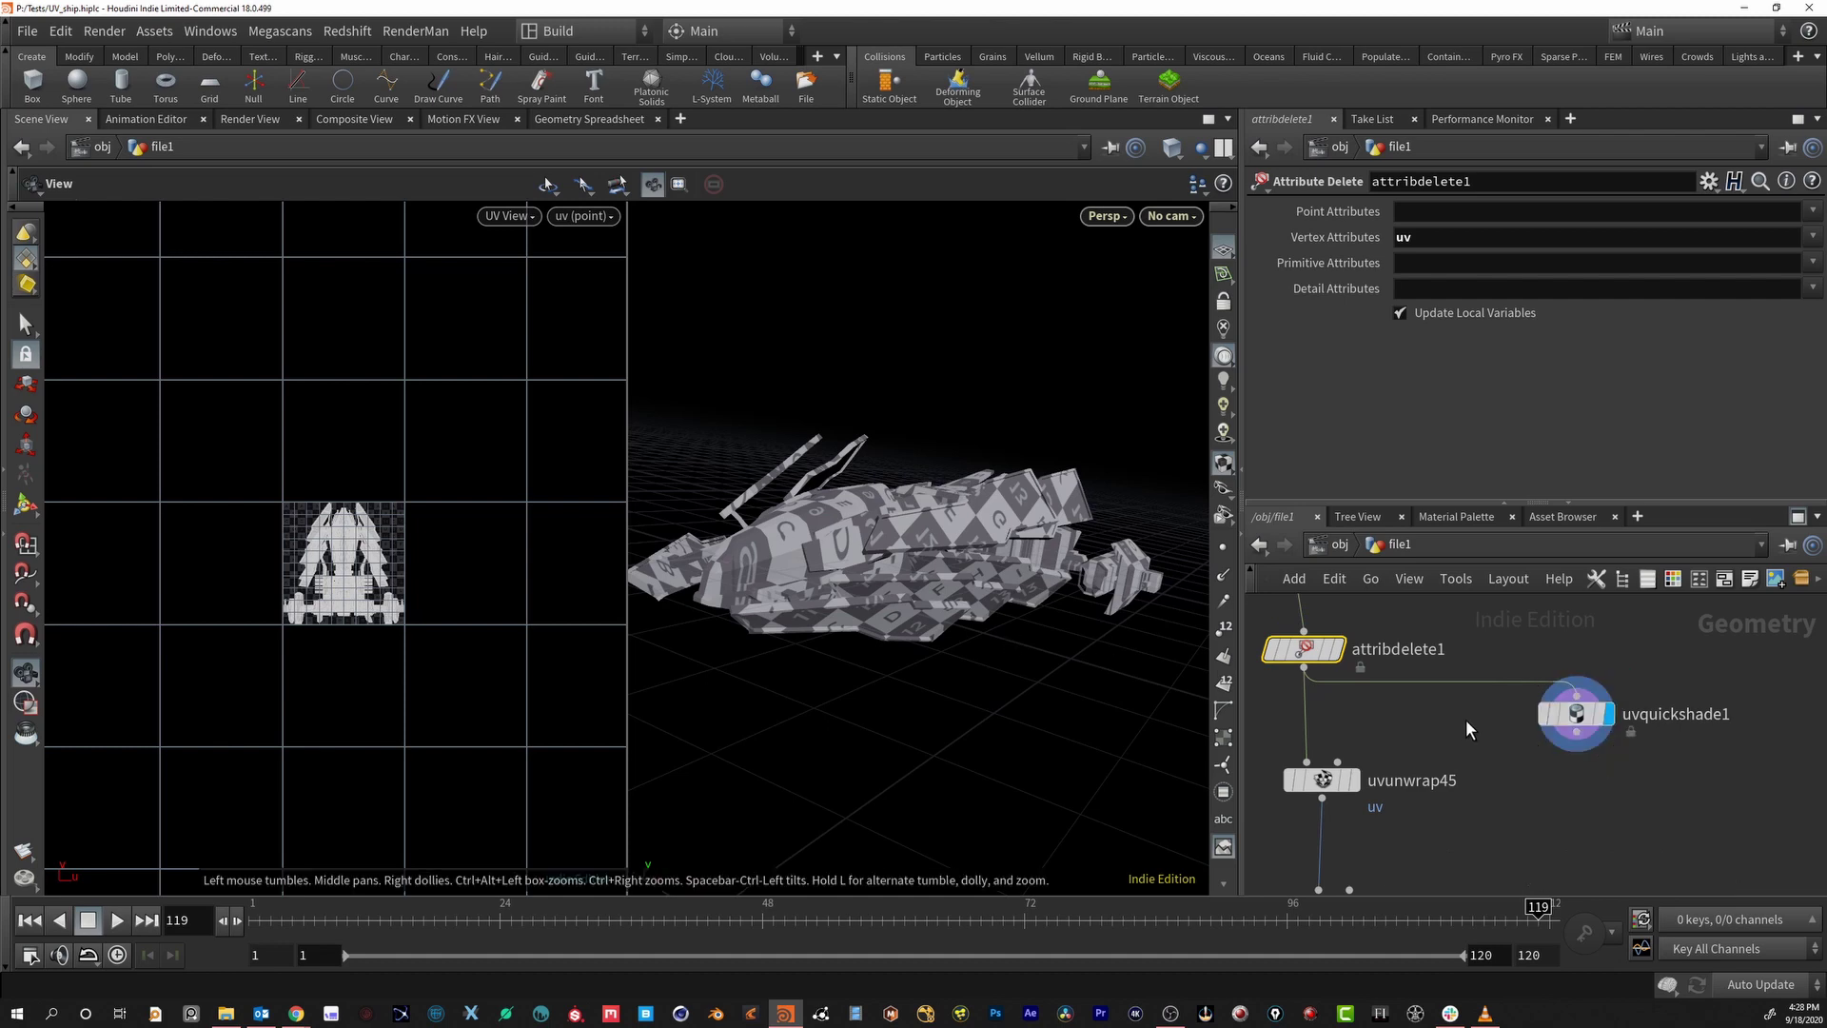
Feed uvquickshade1 from file1 to check the imported UVs, and reconnect it to attribdelete1
middle_drag(1465, 719, 1485, 807)
click(1312, 629)
click(1606, 776)
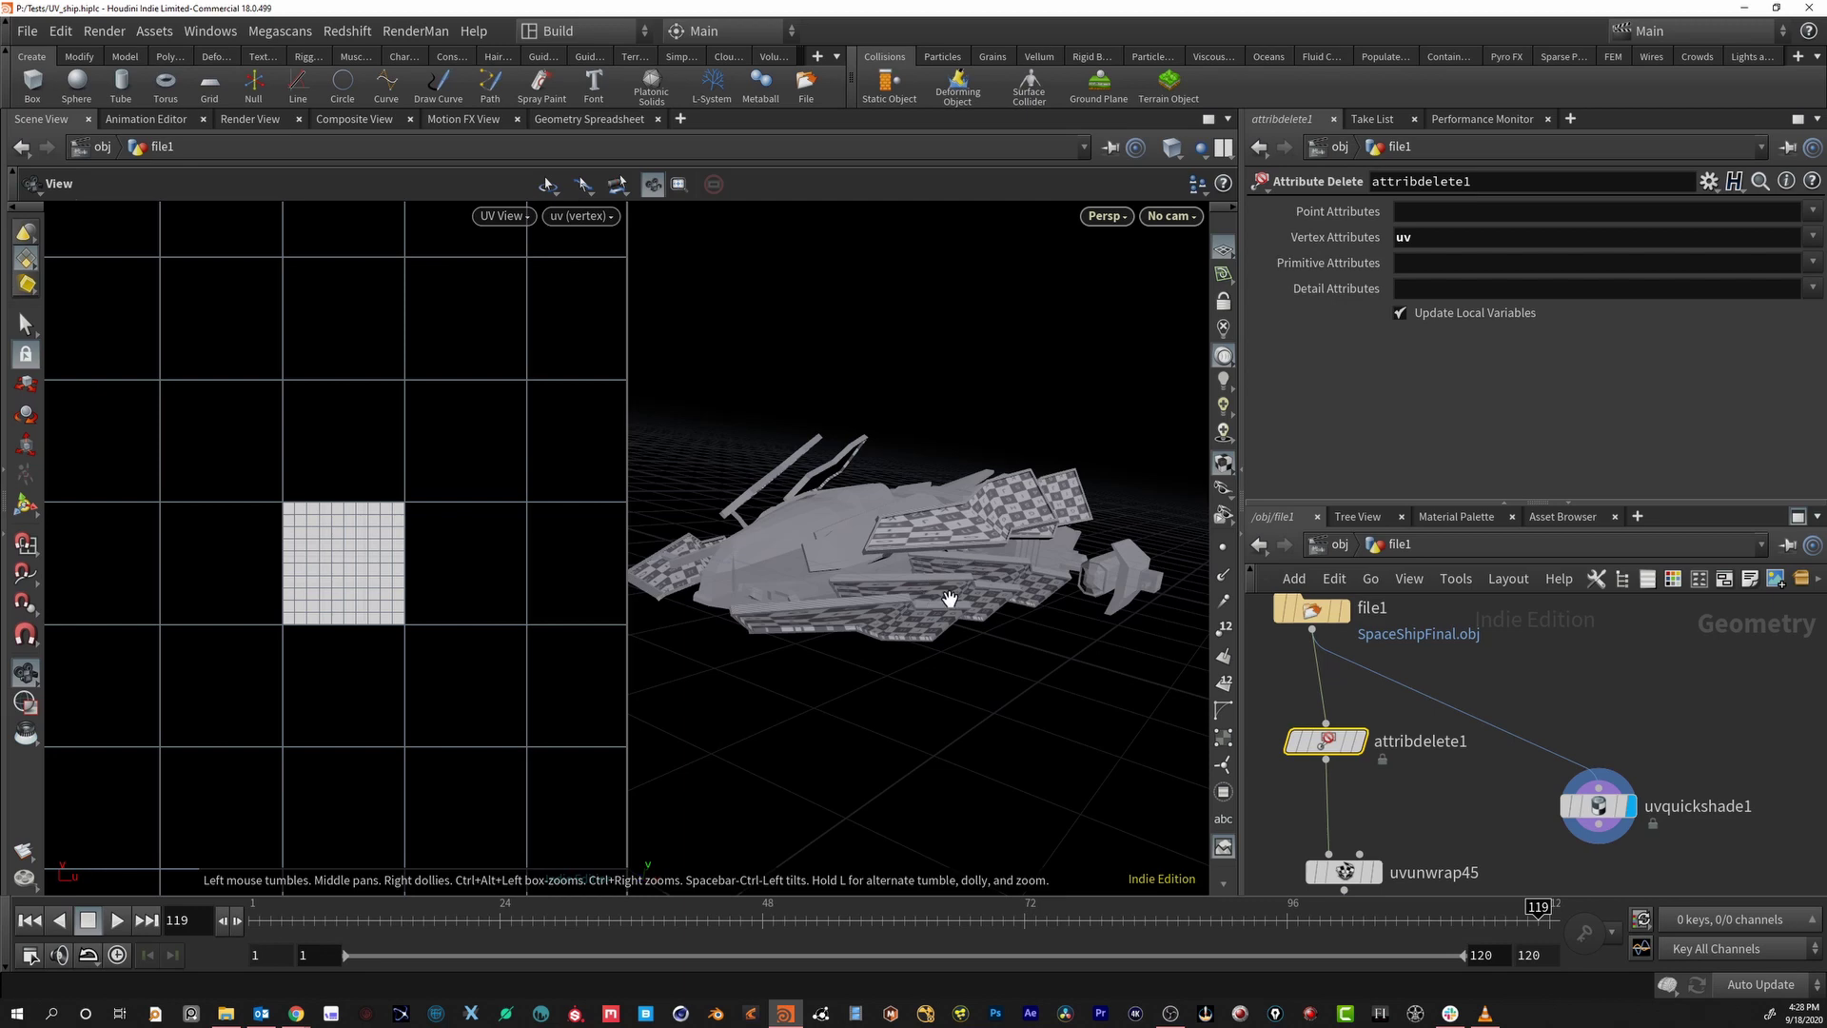
click(1326, 761)
click(1585, 783)
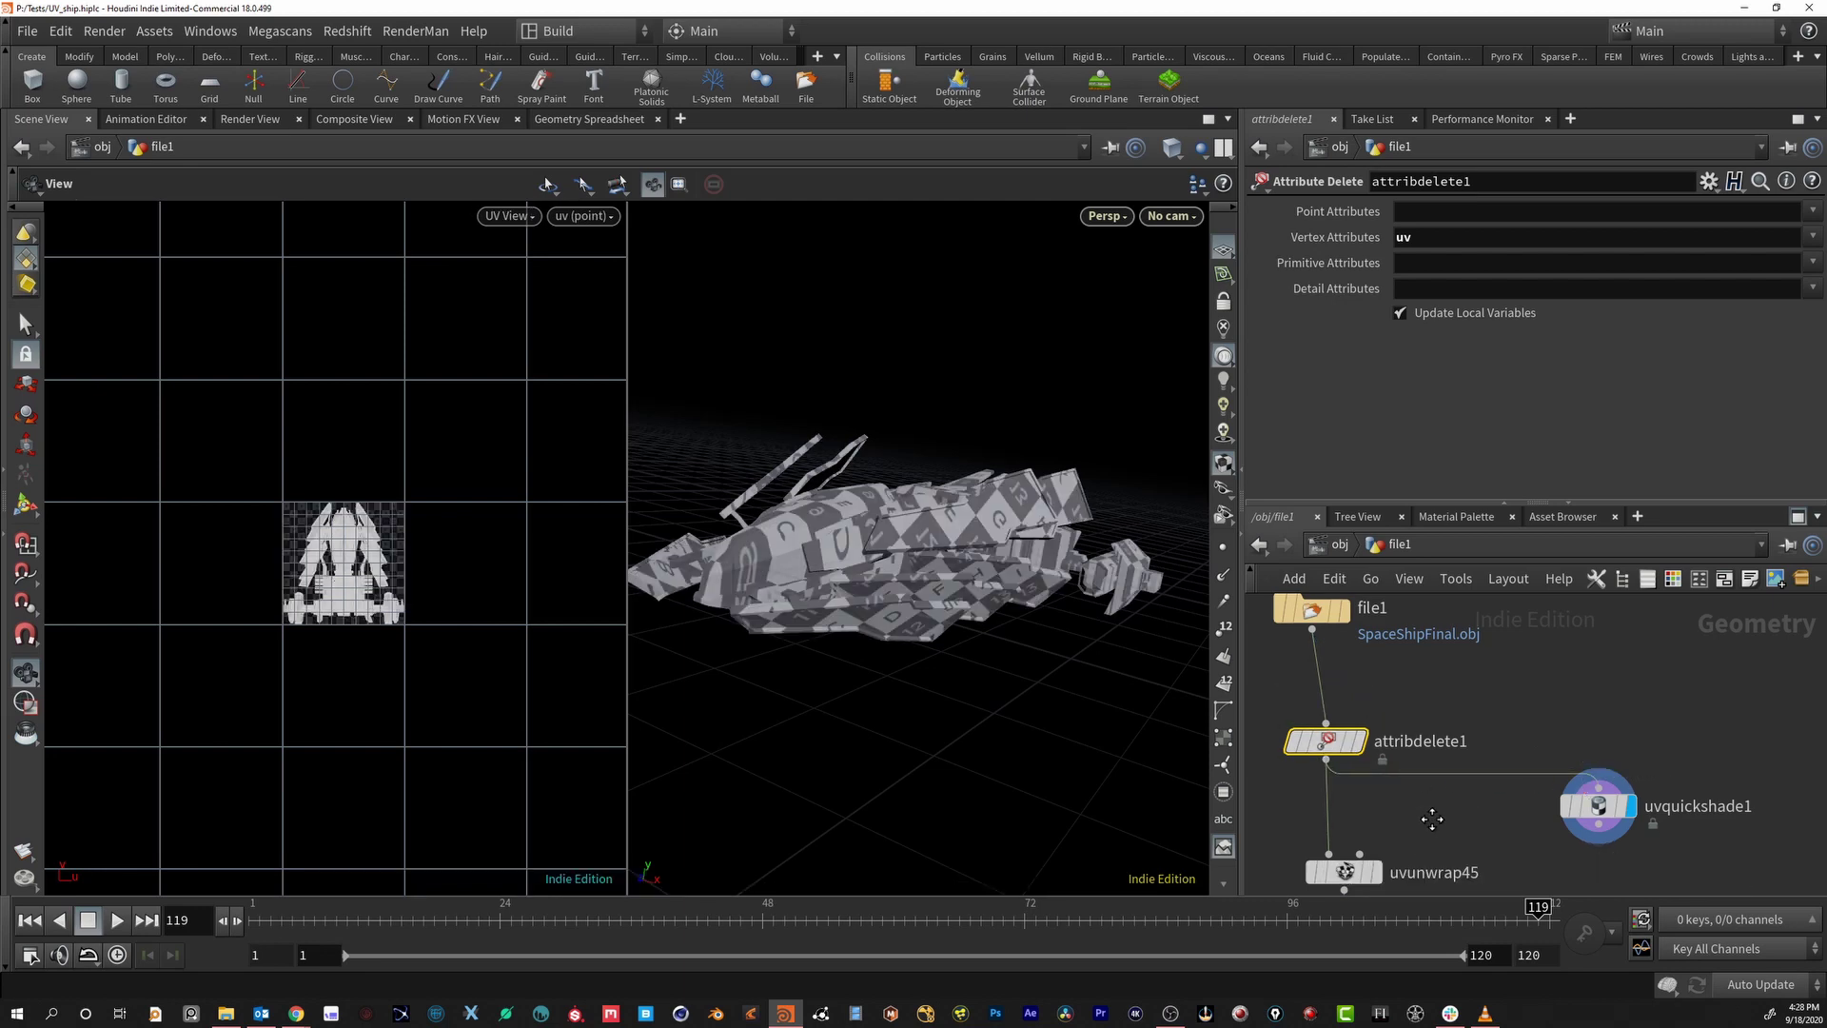
Insert a UV Unwrap node between attribdelete1 and uvquickshade1 and display the shaded result on the ship
middle_drag(1432, 819, 1446, 751)
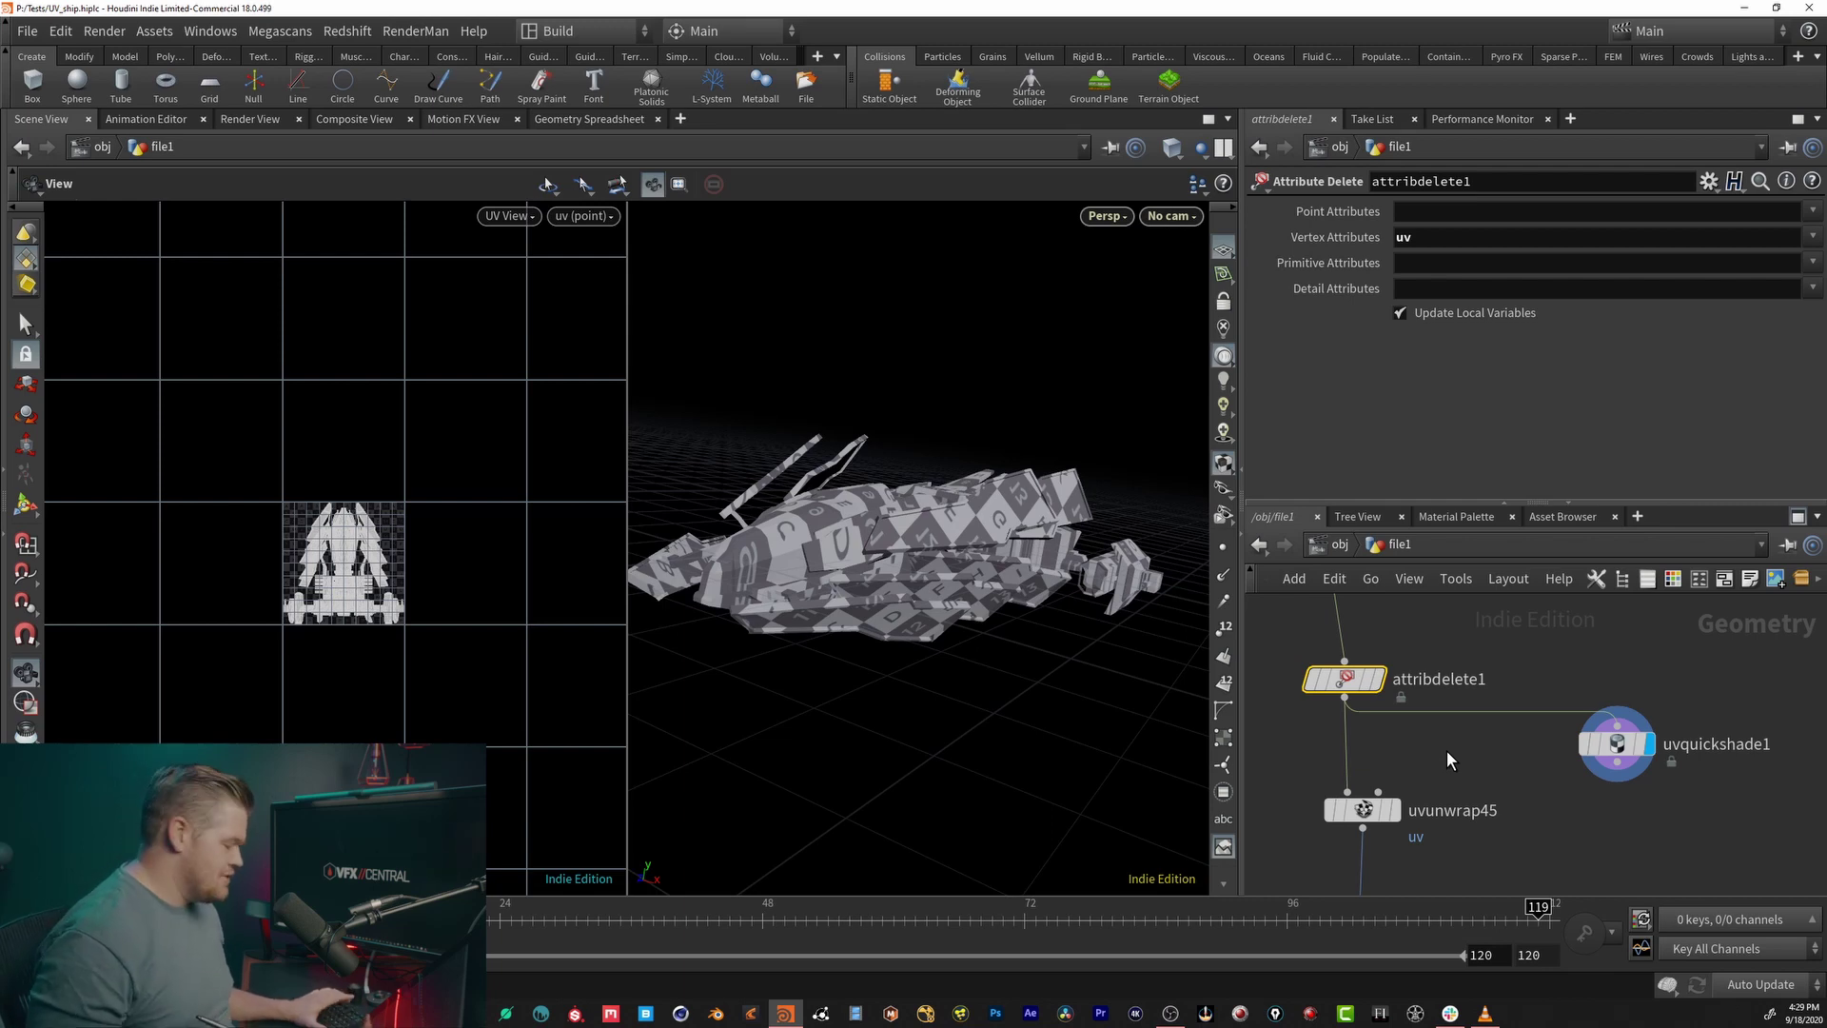
key(Tab)
mouse_move(1459, 715)
text(uv)
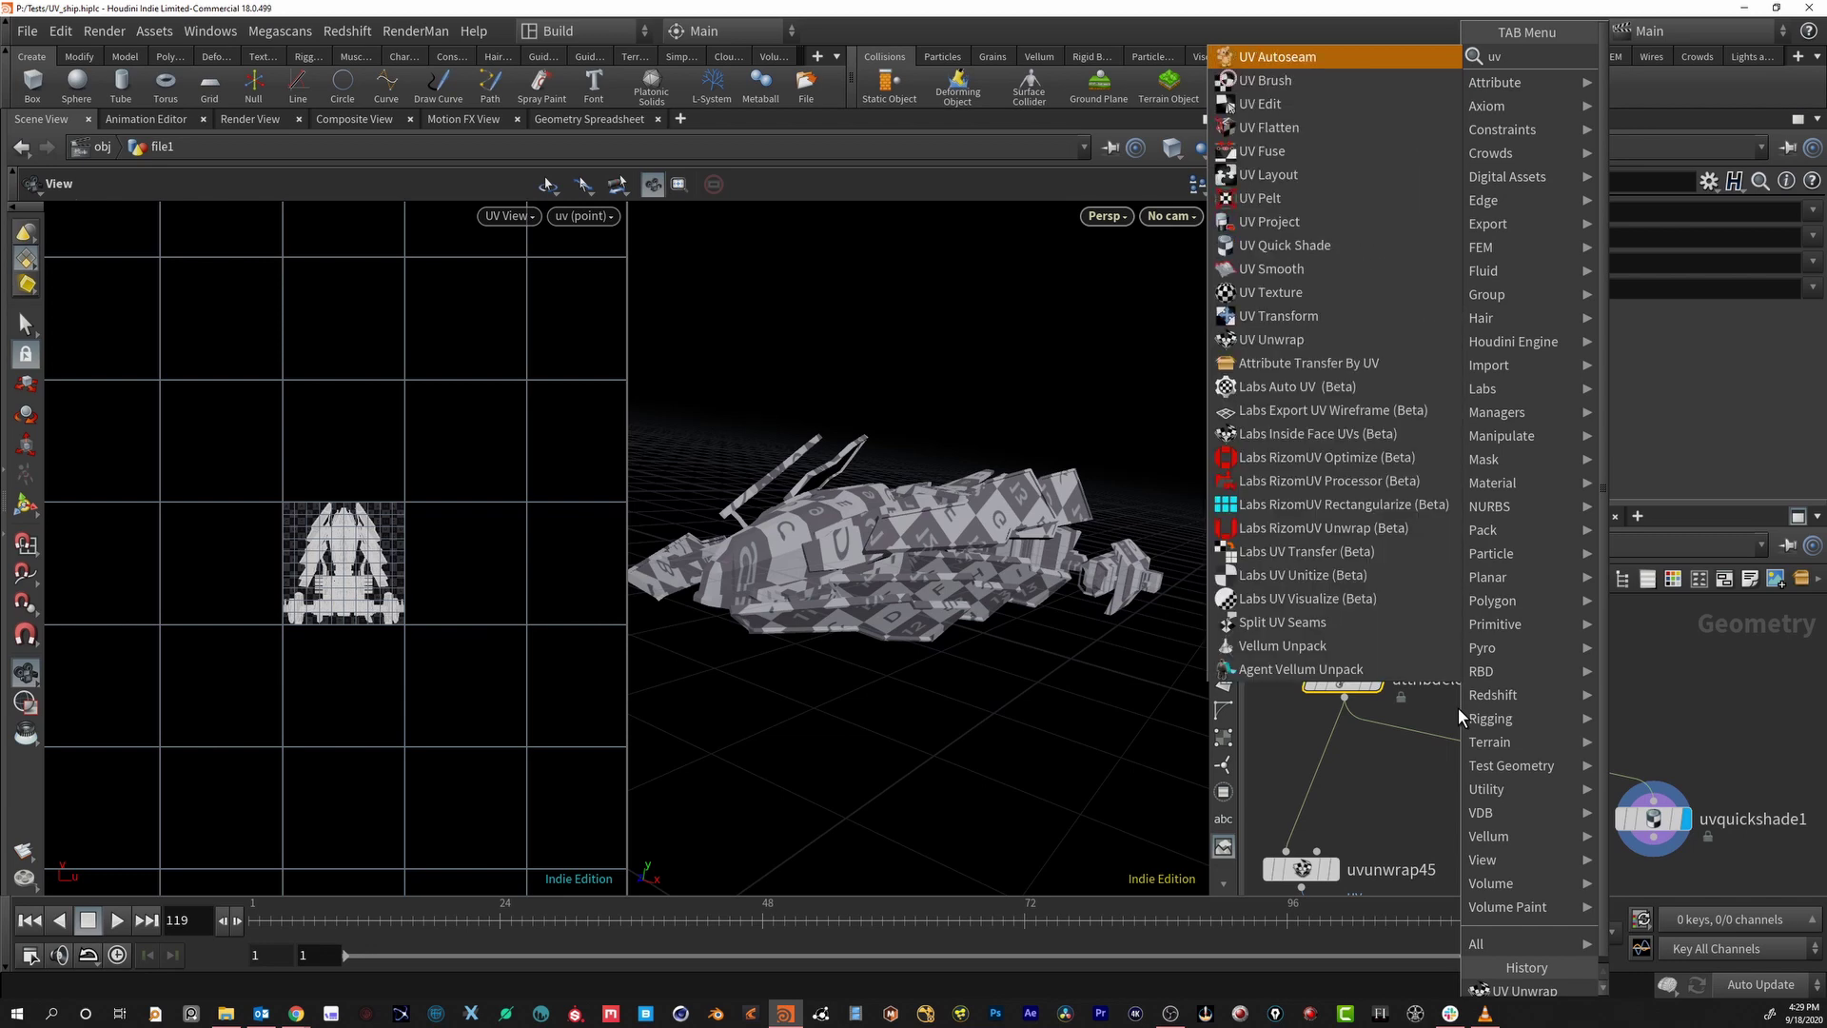
text(un)
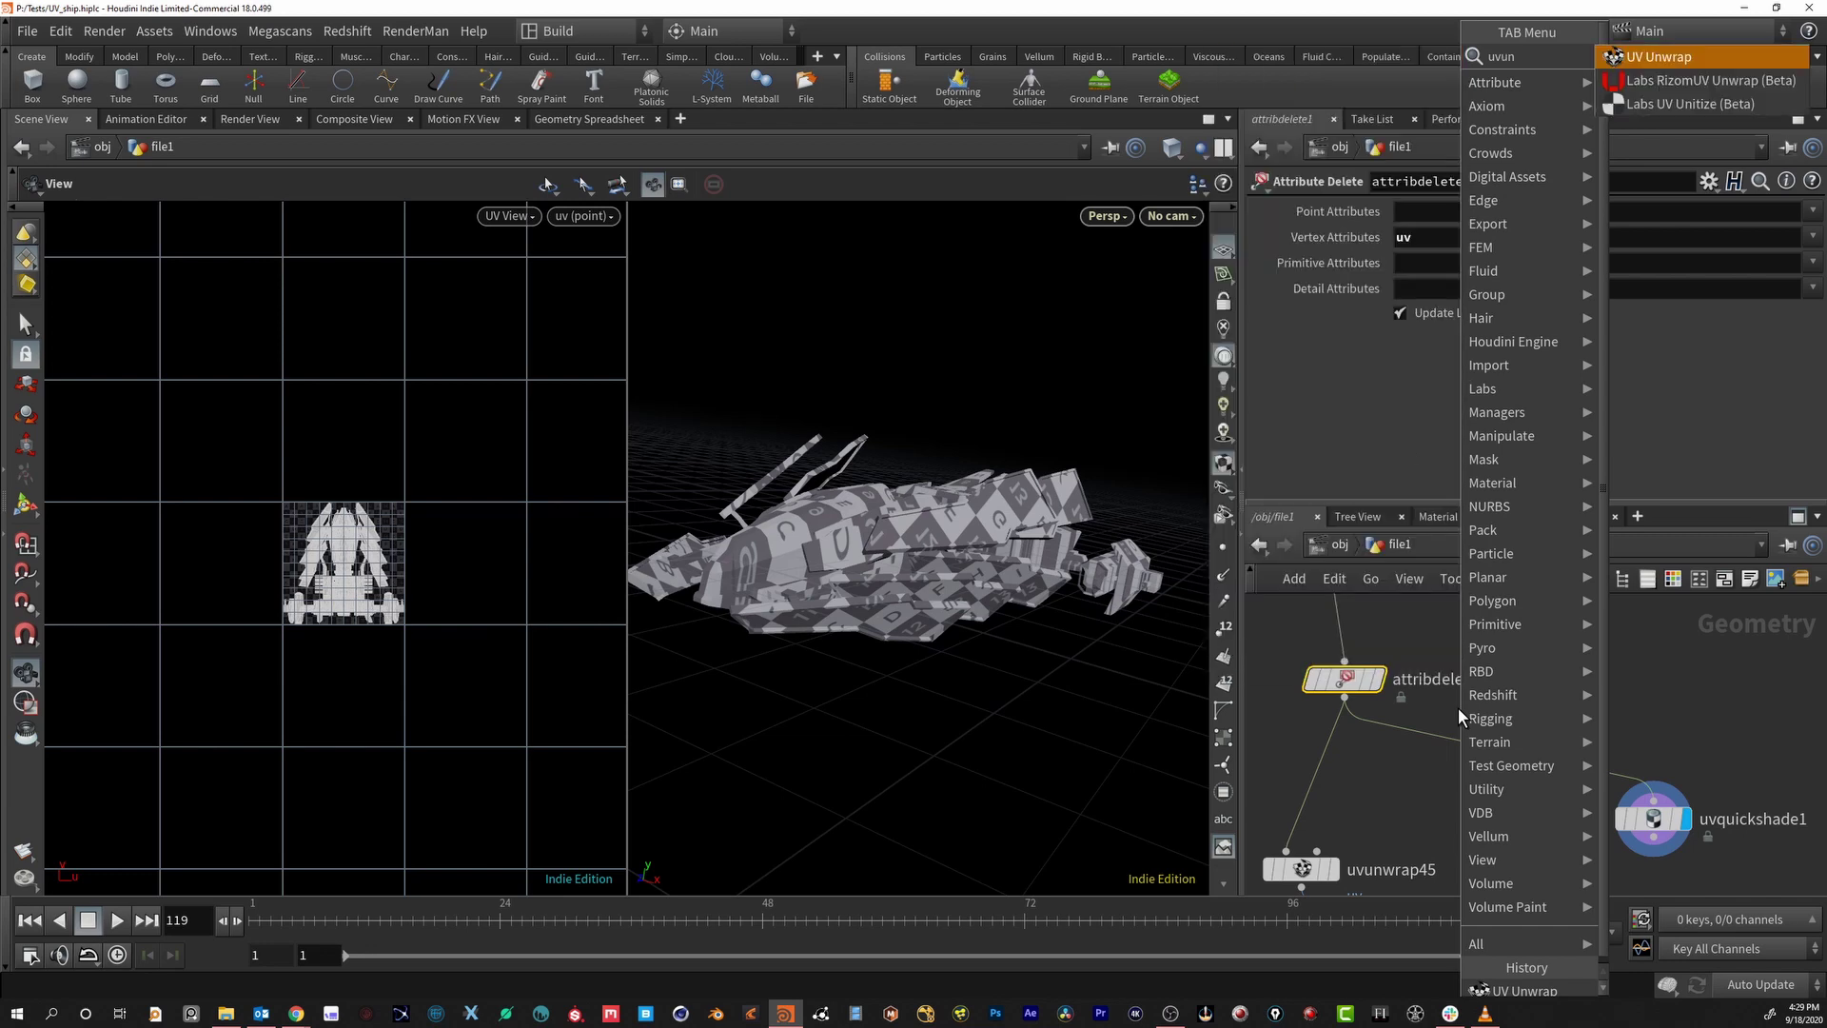
click(1677, 57)
click(1511, 752)
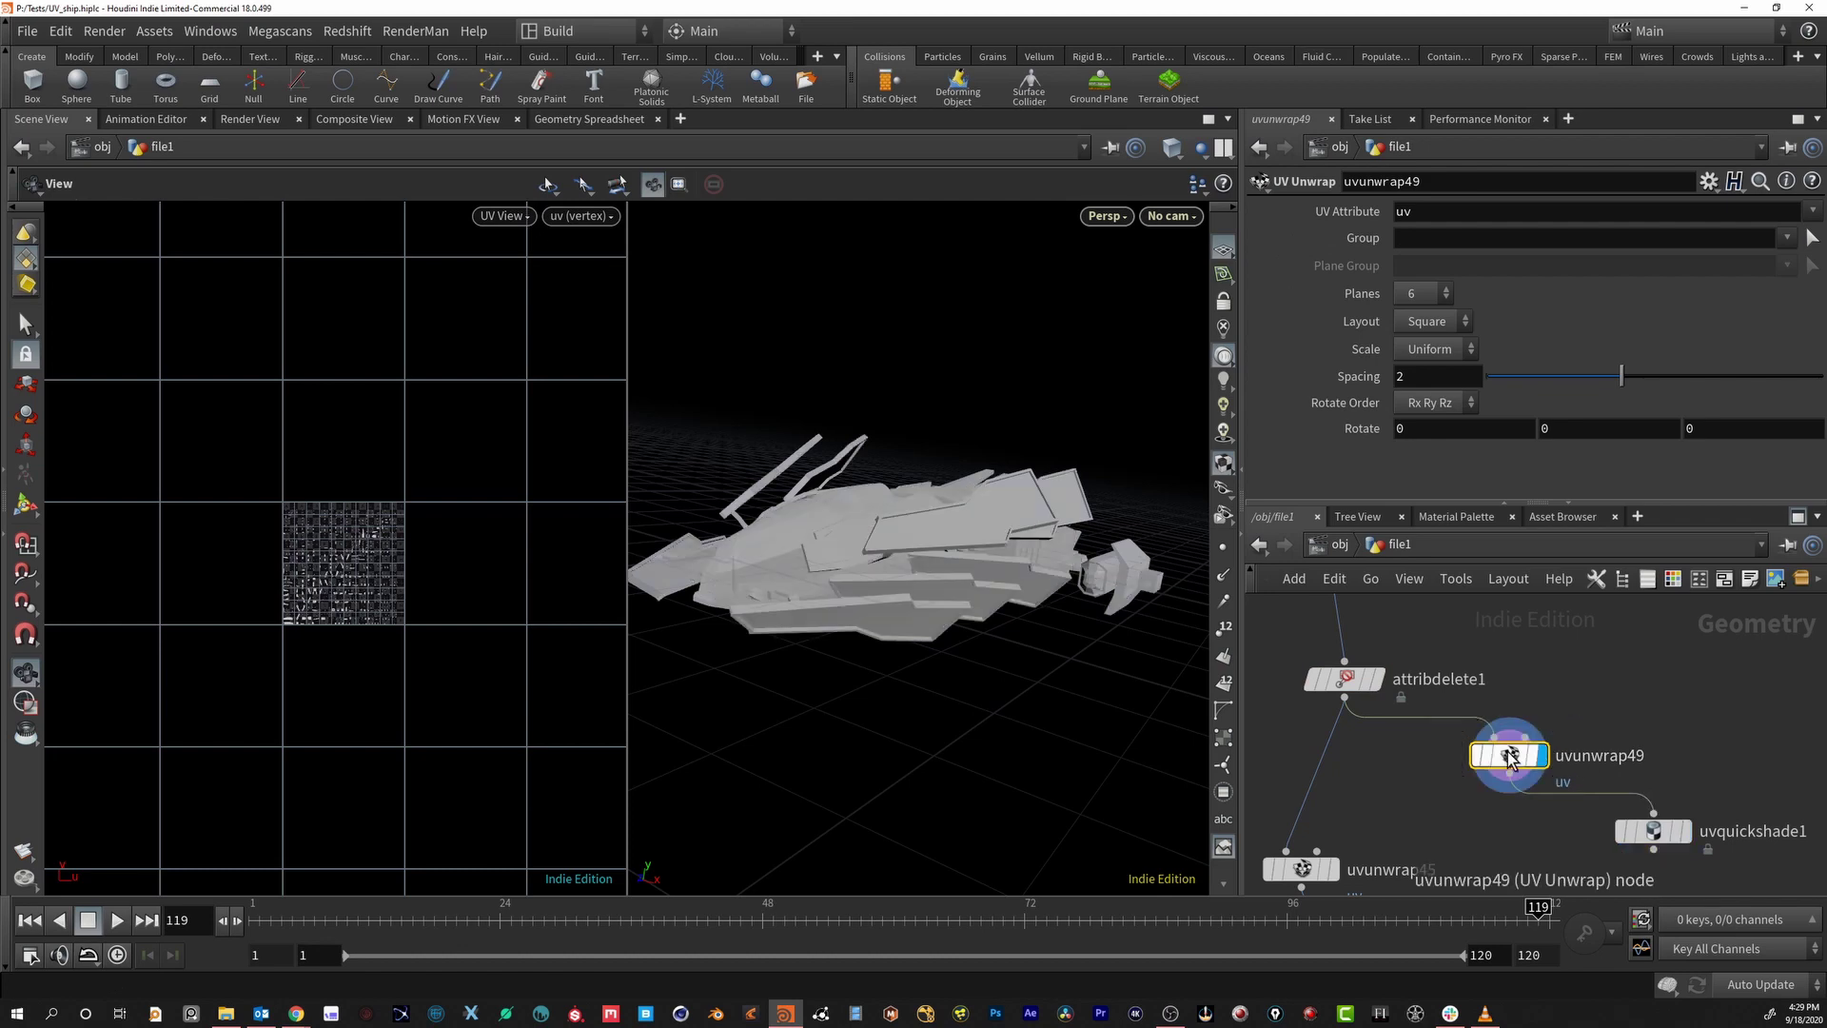
click(1684, 832)
drag(928, 568, 945, 604)
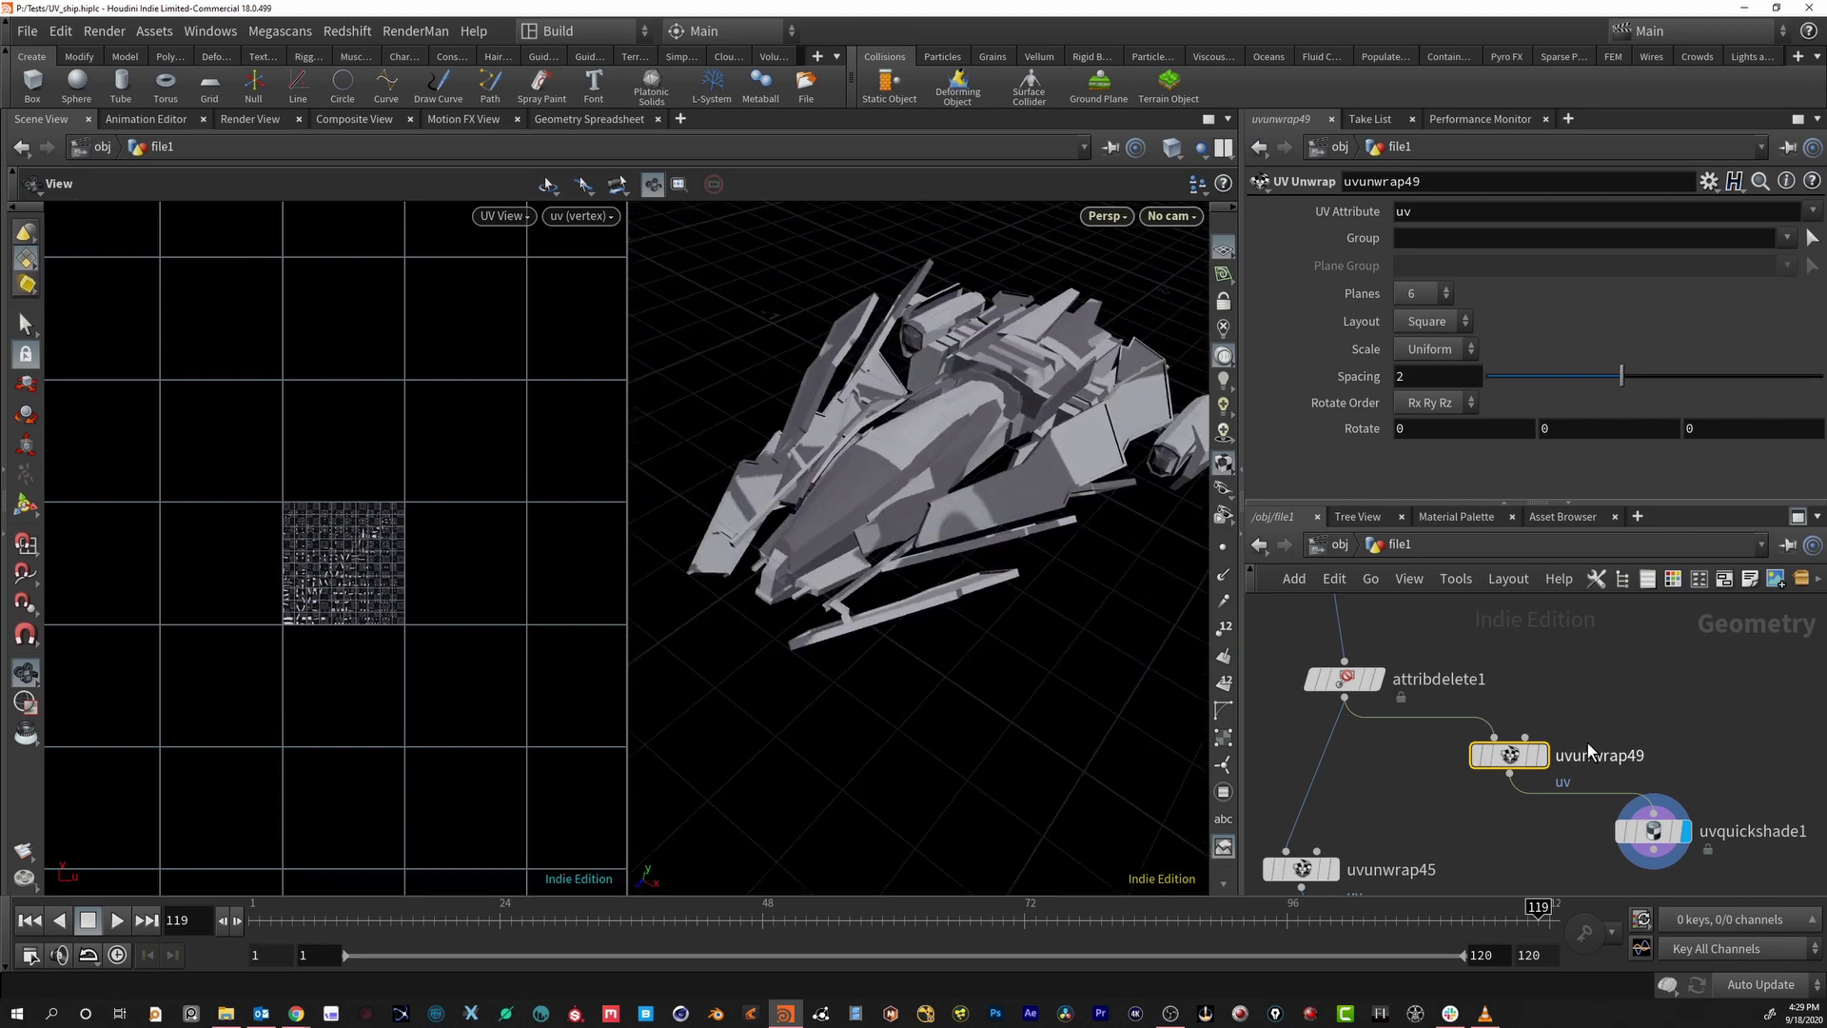
Compare the shading without the unwrap by wiring attribdelete1 straight into uvquickshade1, and reconnect uvunwrap49 to it
drag(1511, 754, 1564, 737)
drag(1345, 699, 1631, 816)
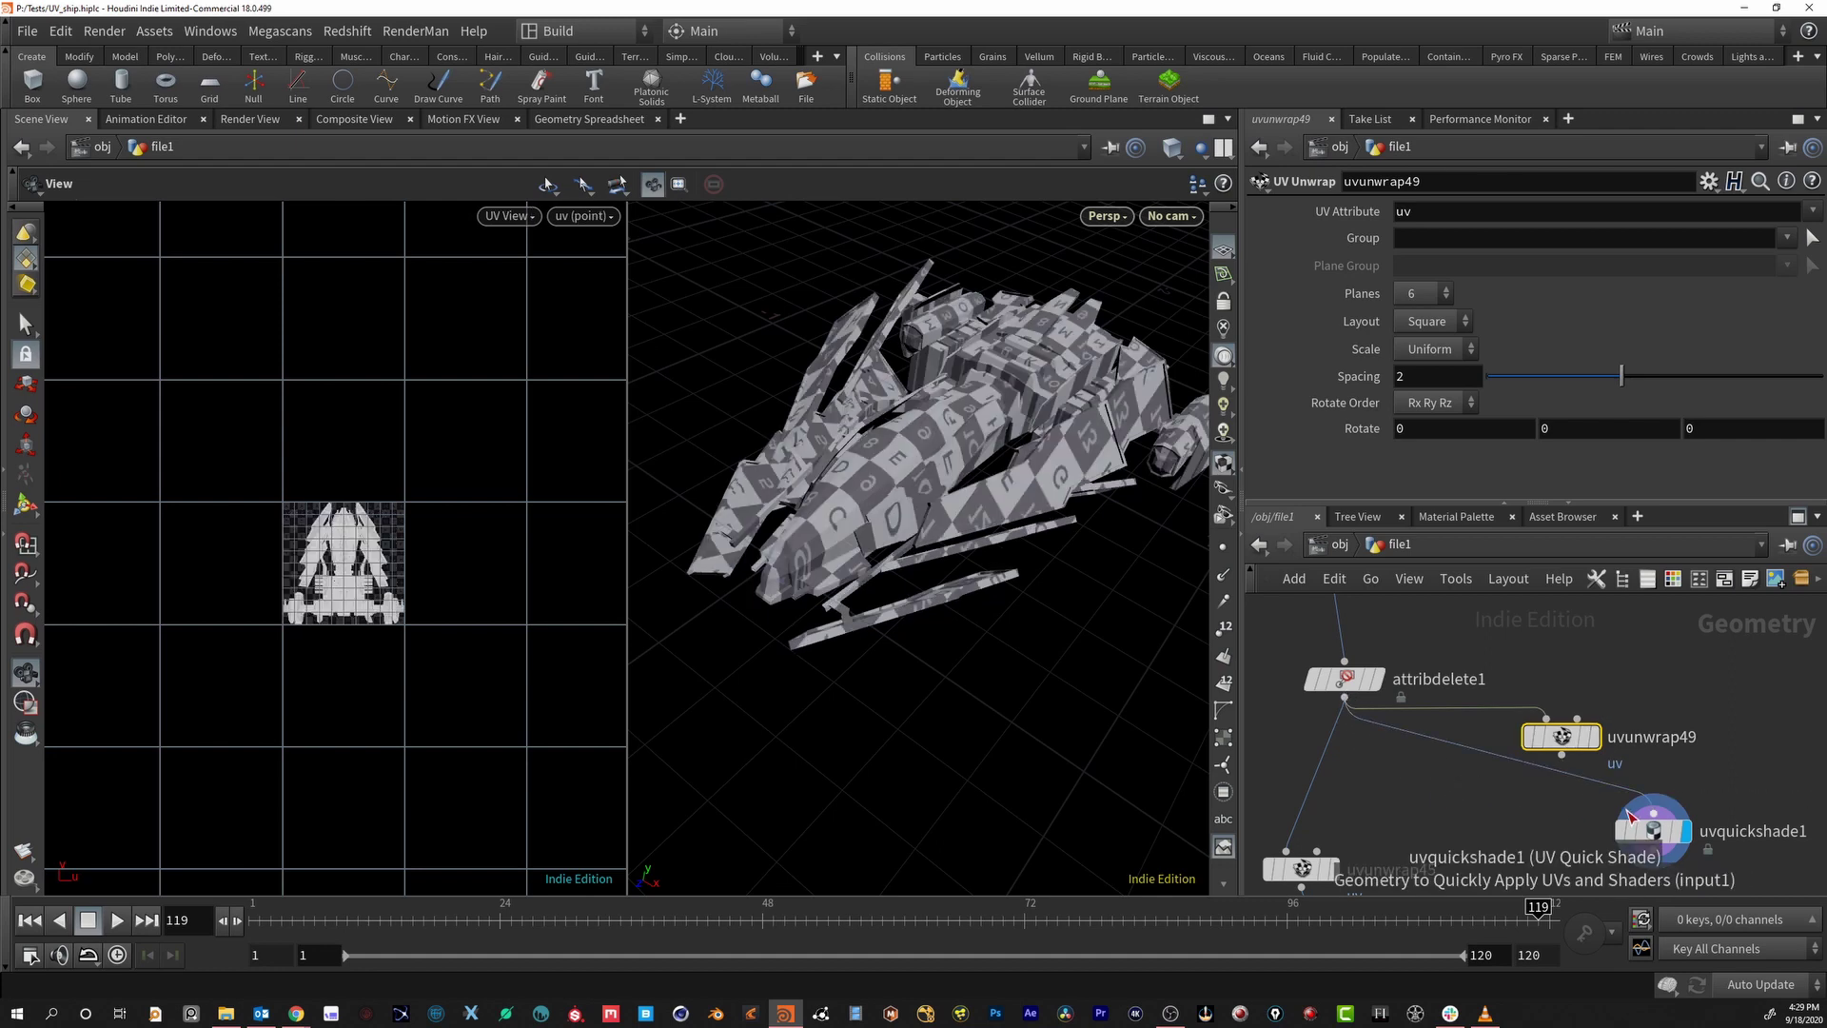
drag(1561, 755, 1652, 815)
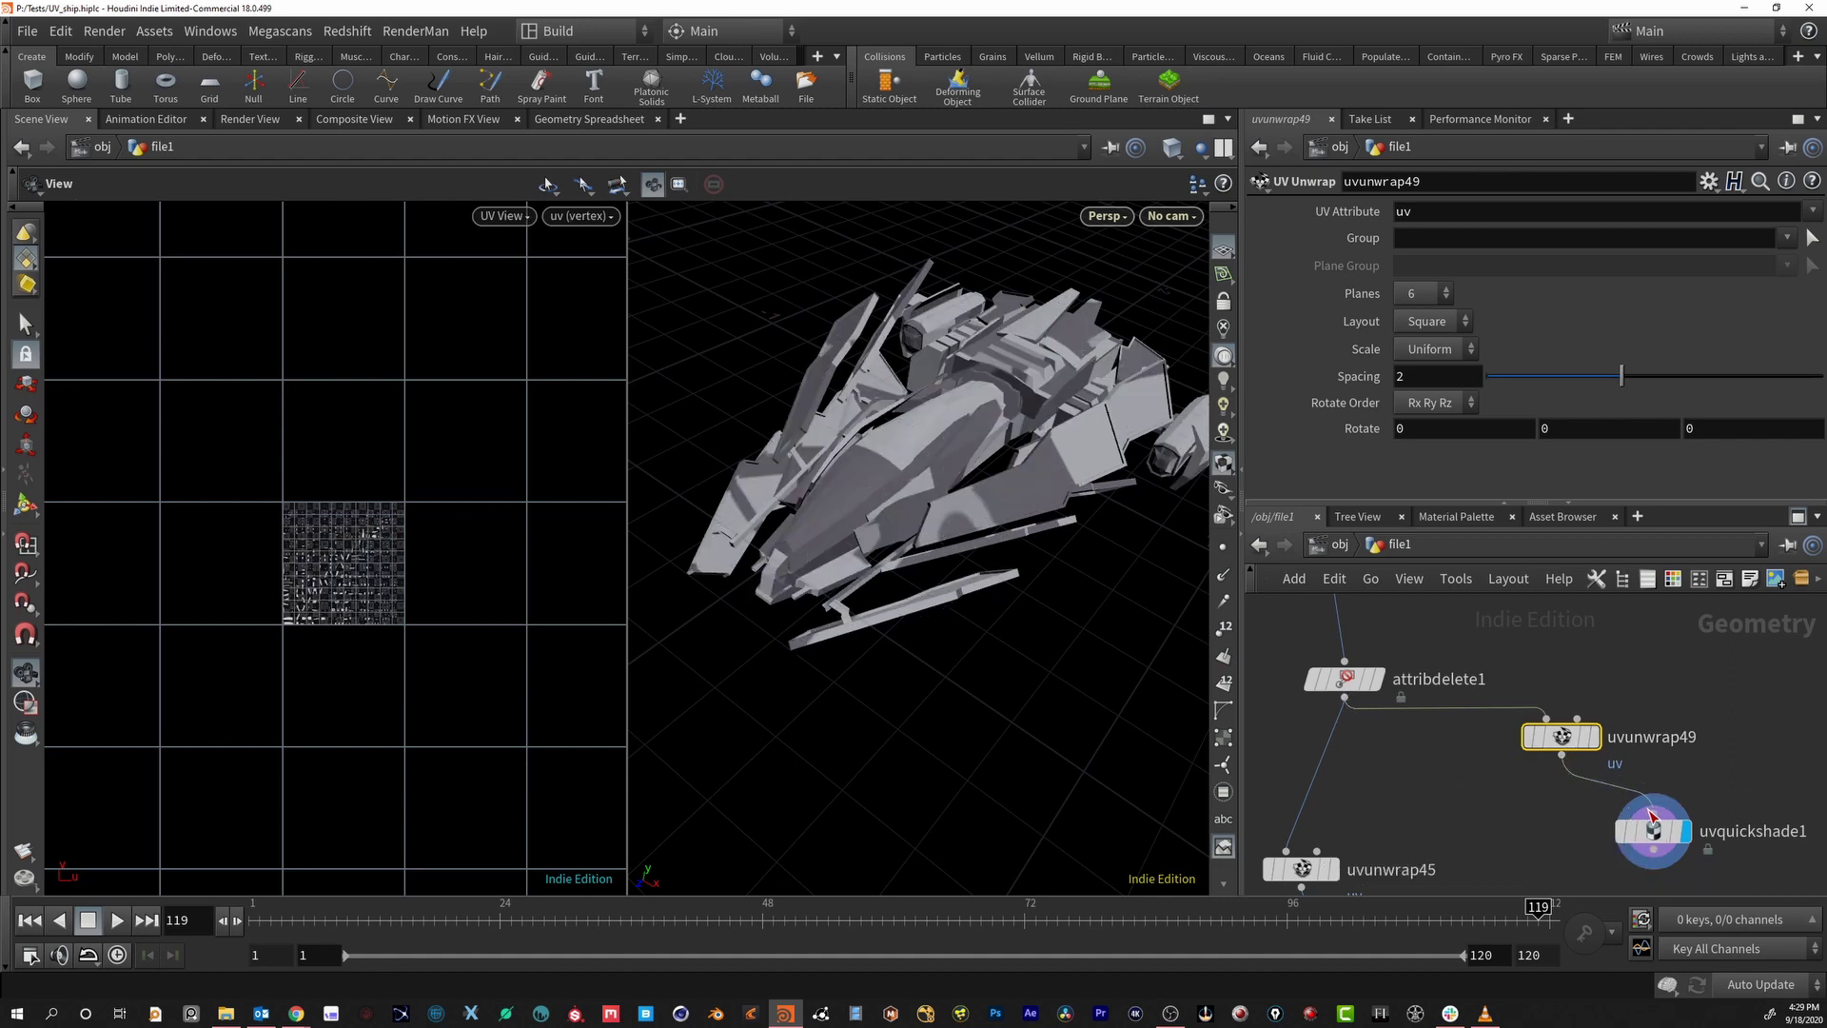
mouse_move(968, 479)
mouse_down()
mouse_move(991, 477)
mouse_move(973, 503)
mouse_up()
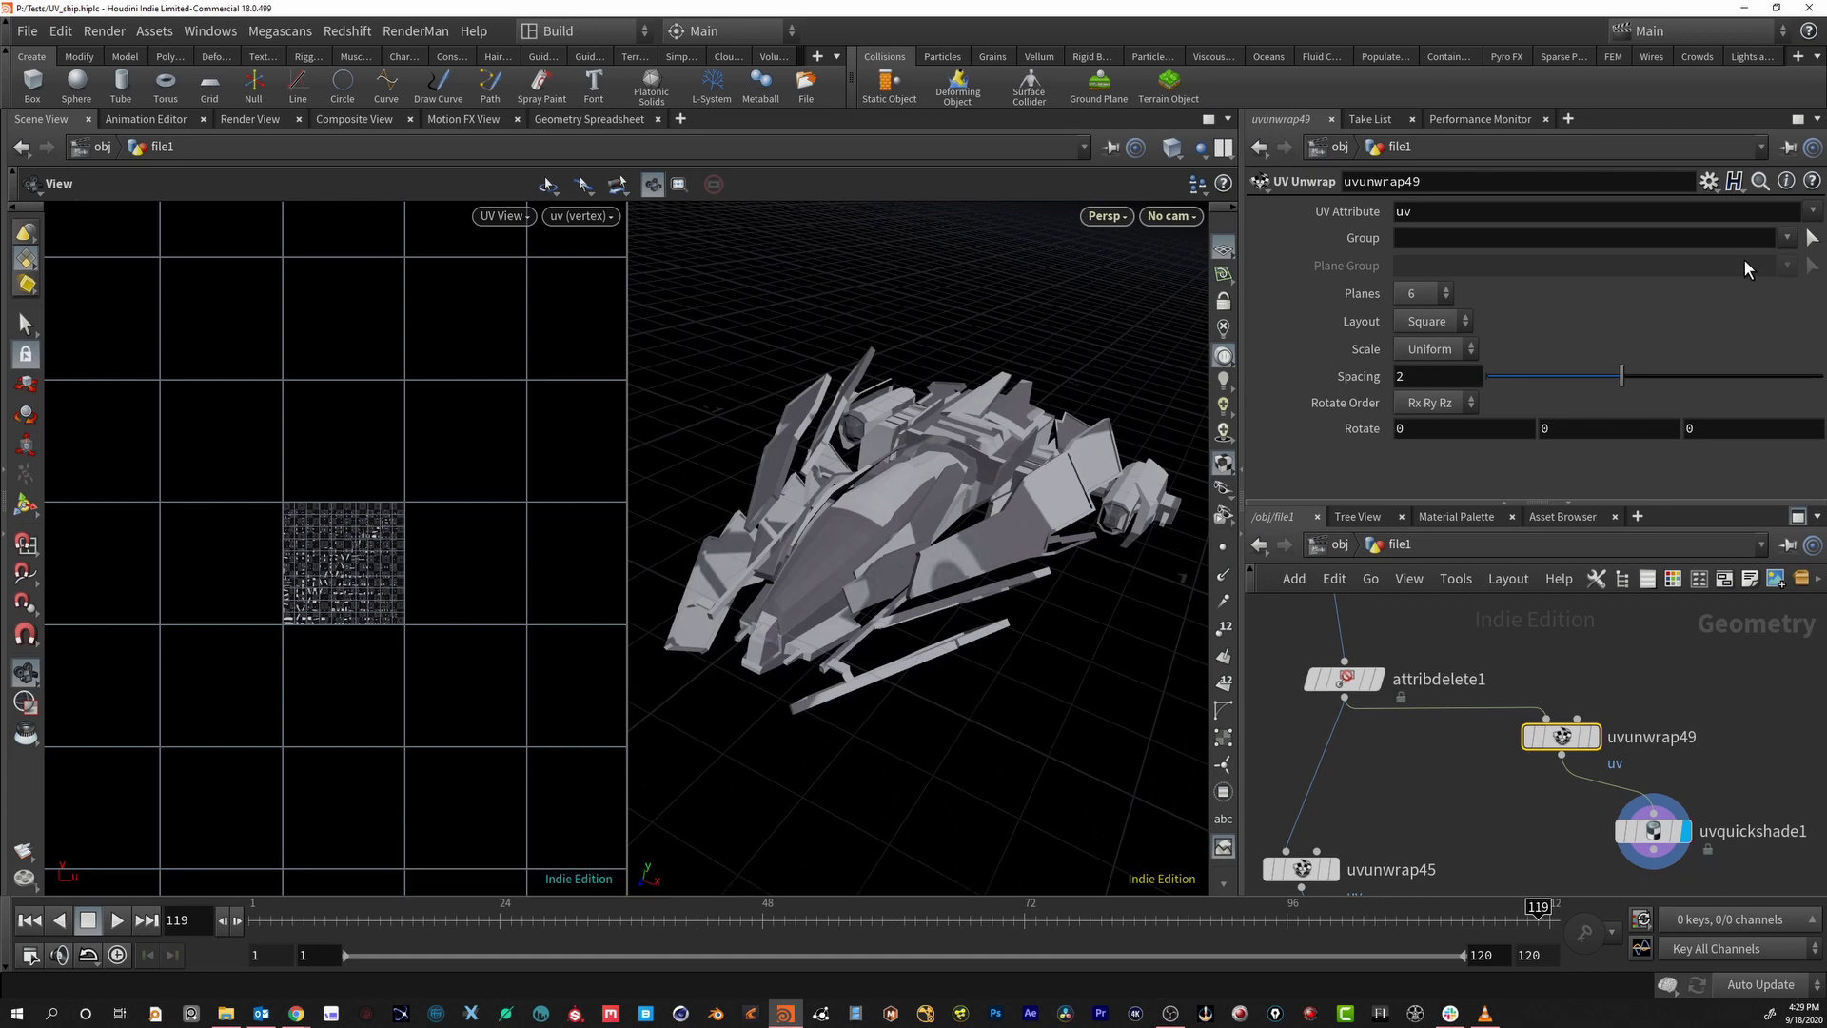
Restrict the uvunwrap49 unwrap to the groups Spaceship_04_BackFLaps and Spaceship_04_LTBlocks1, and inspect their UV islands
click(1787, 238)
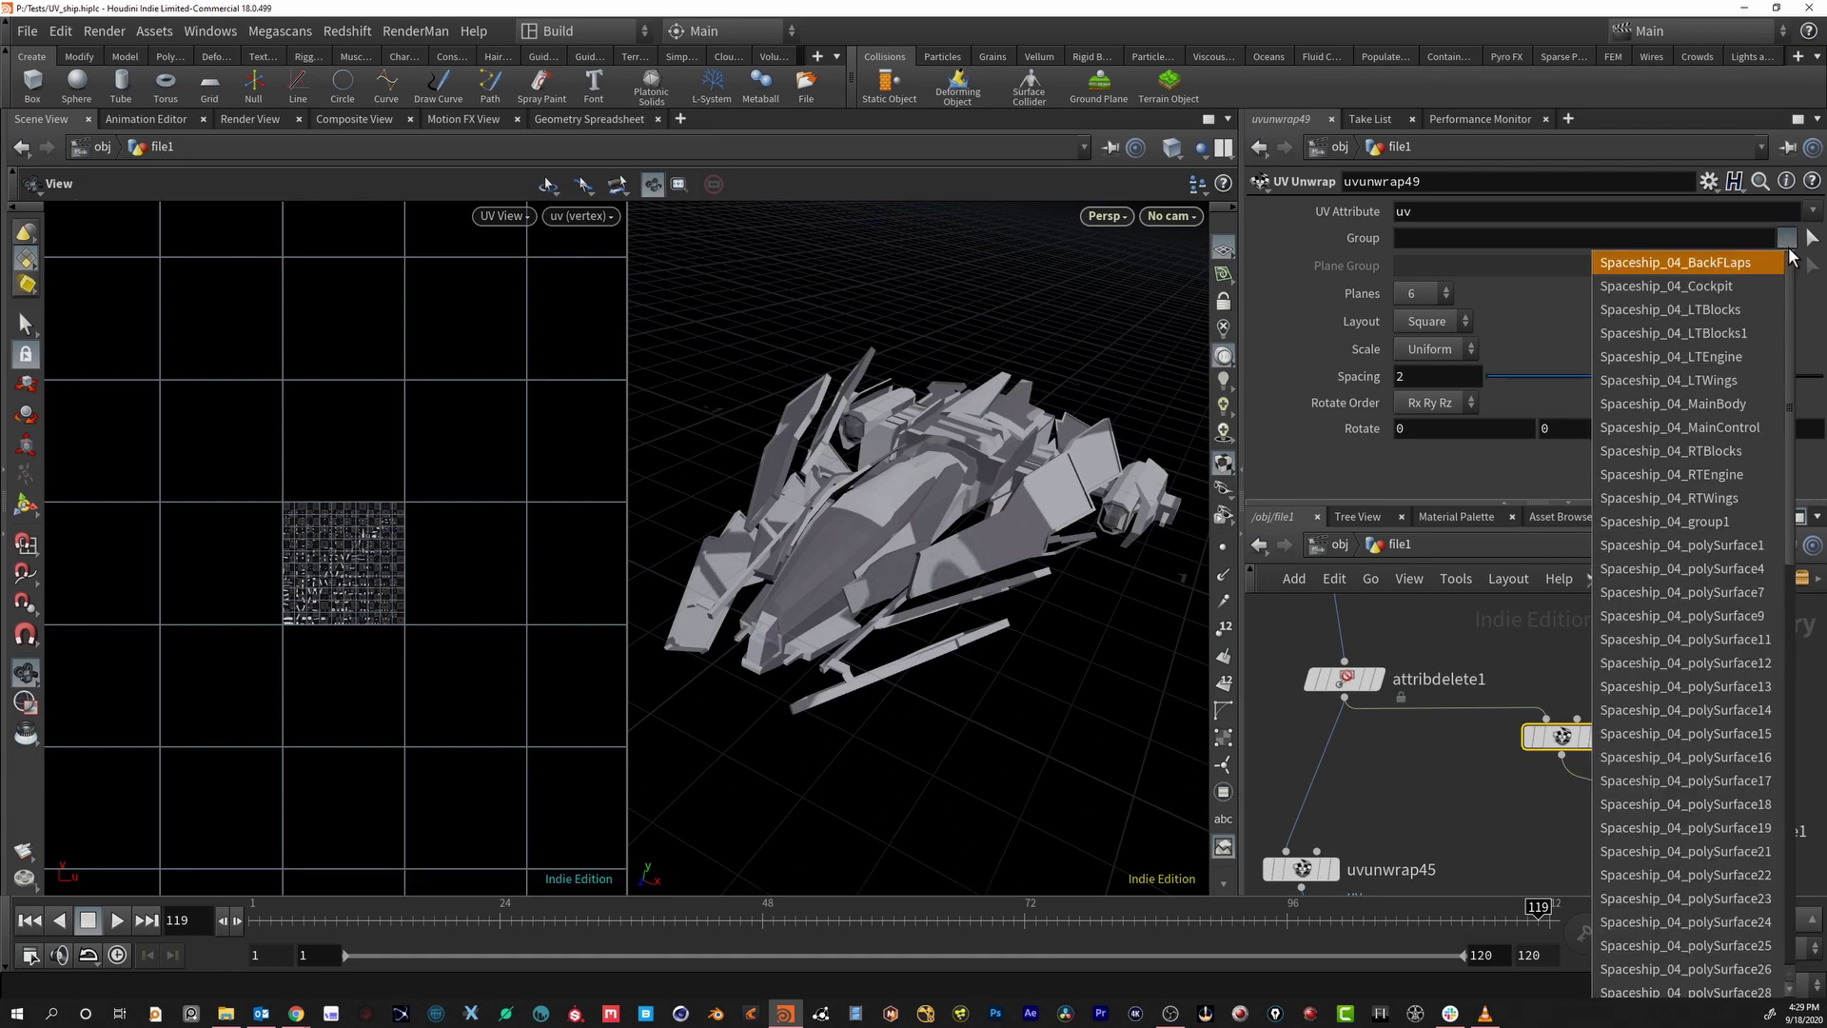
click(1737, 264)
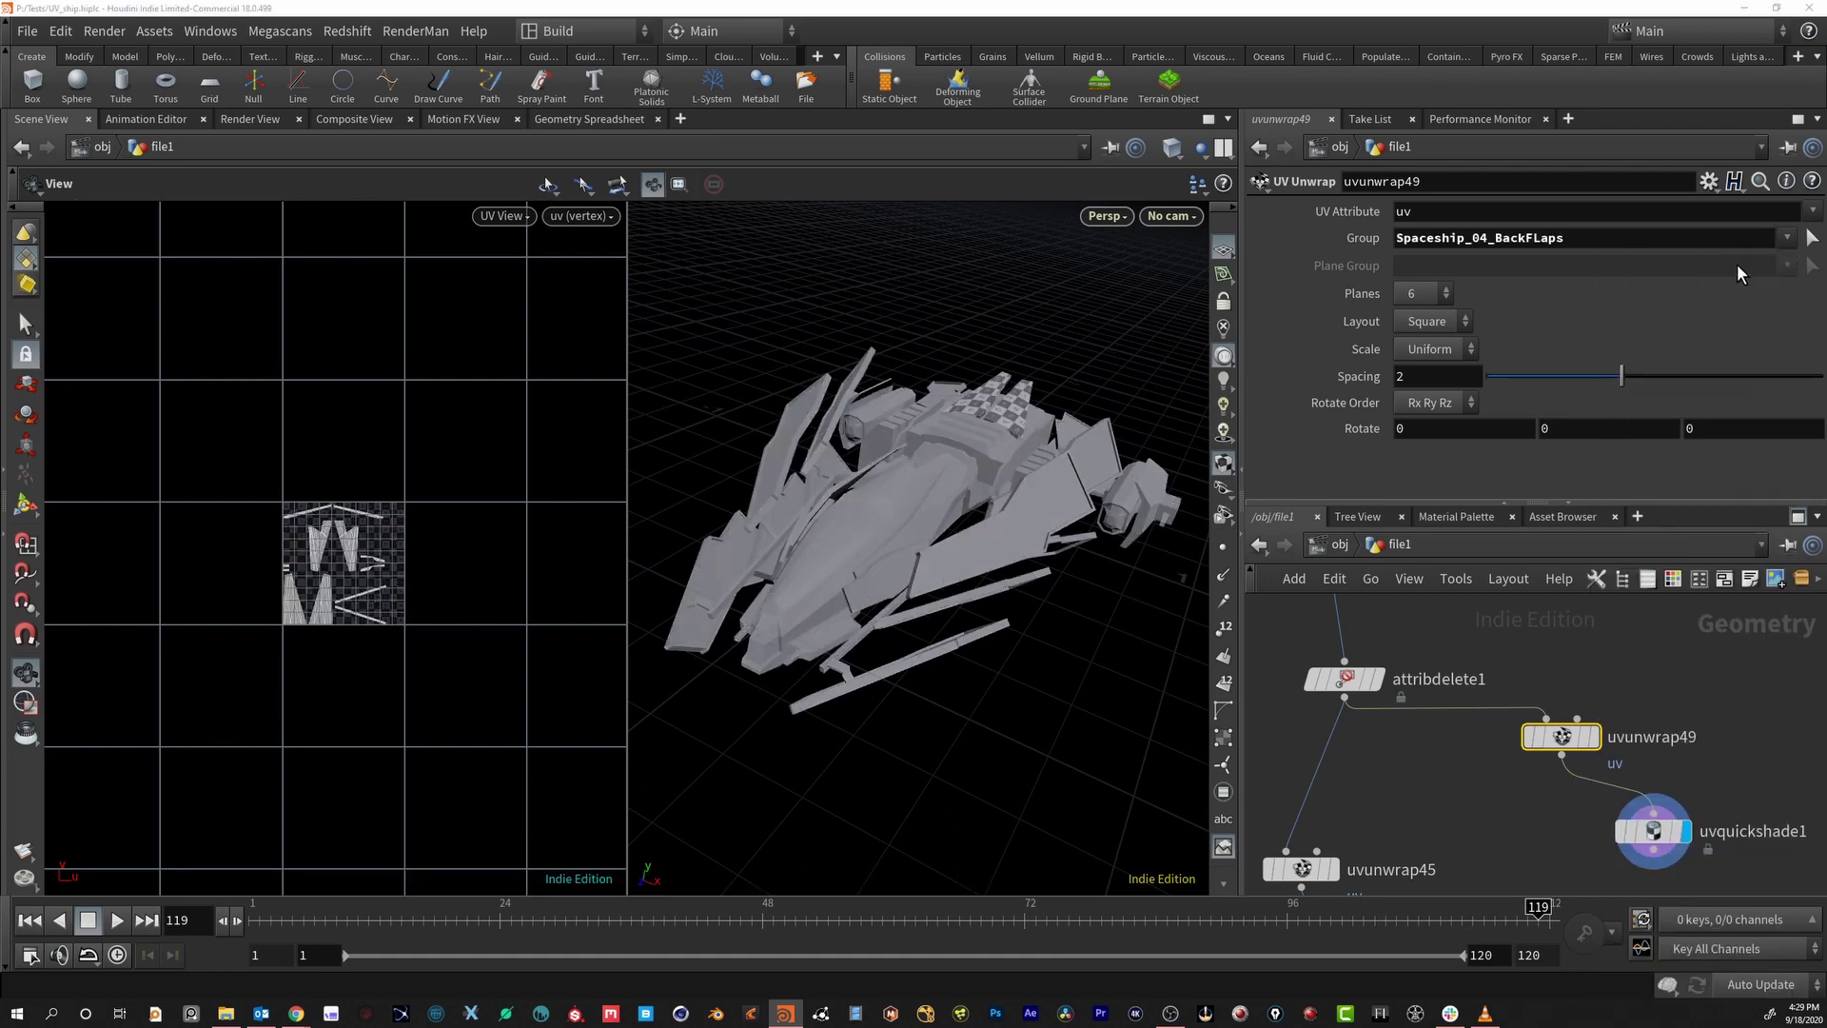
click(1786, 240)
click(1727, 335)
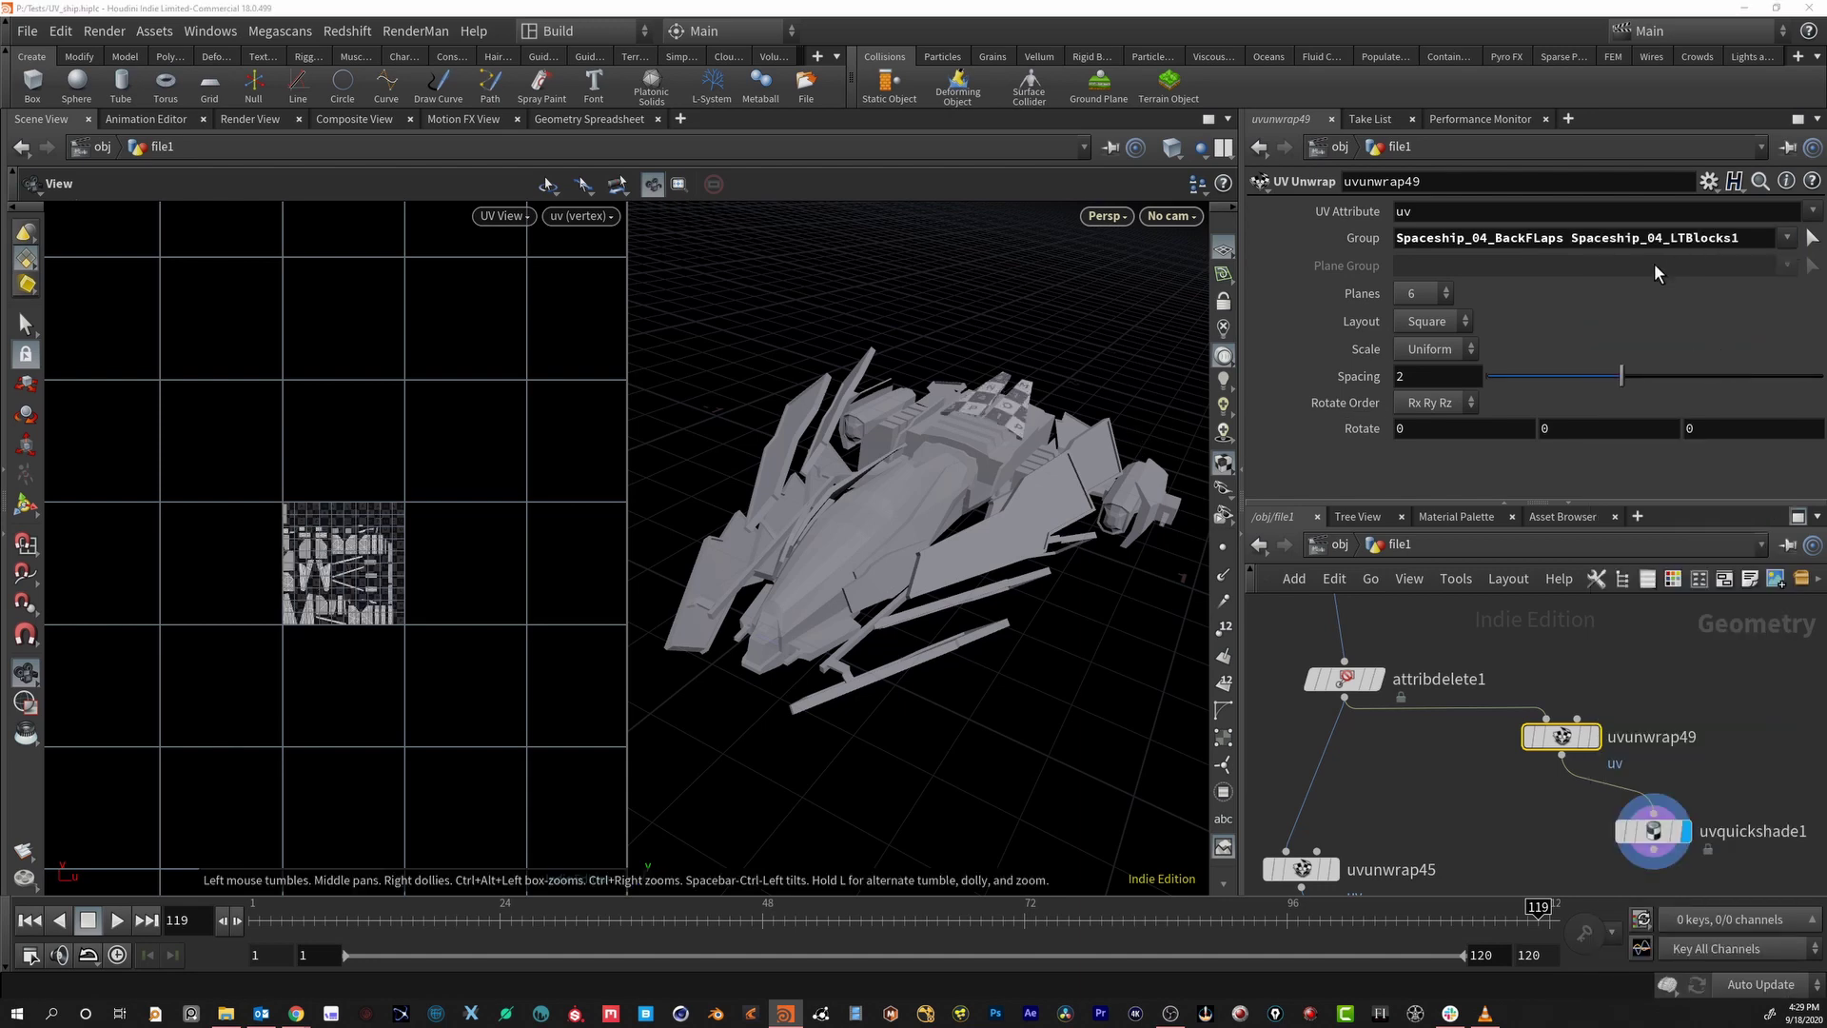
drag(904, 447, 928, 474)
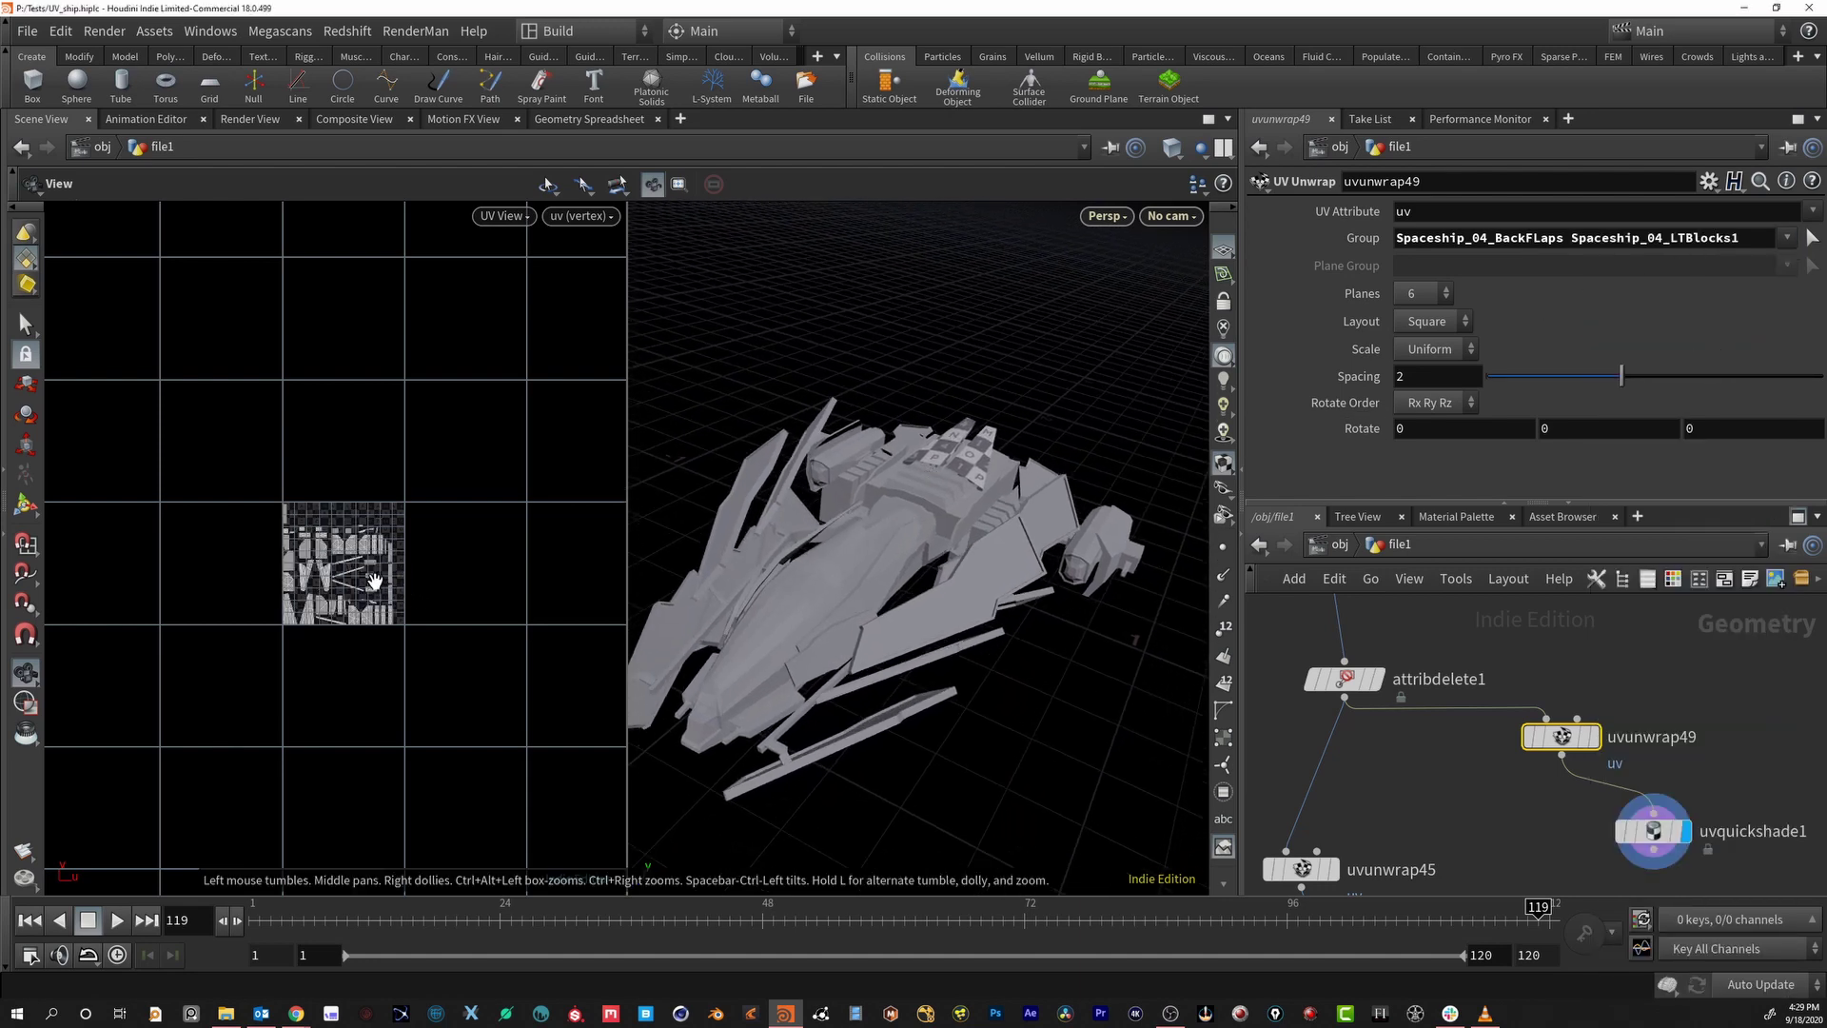
scroll(374, 582, up, 6)
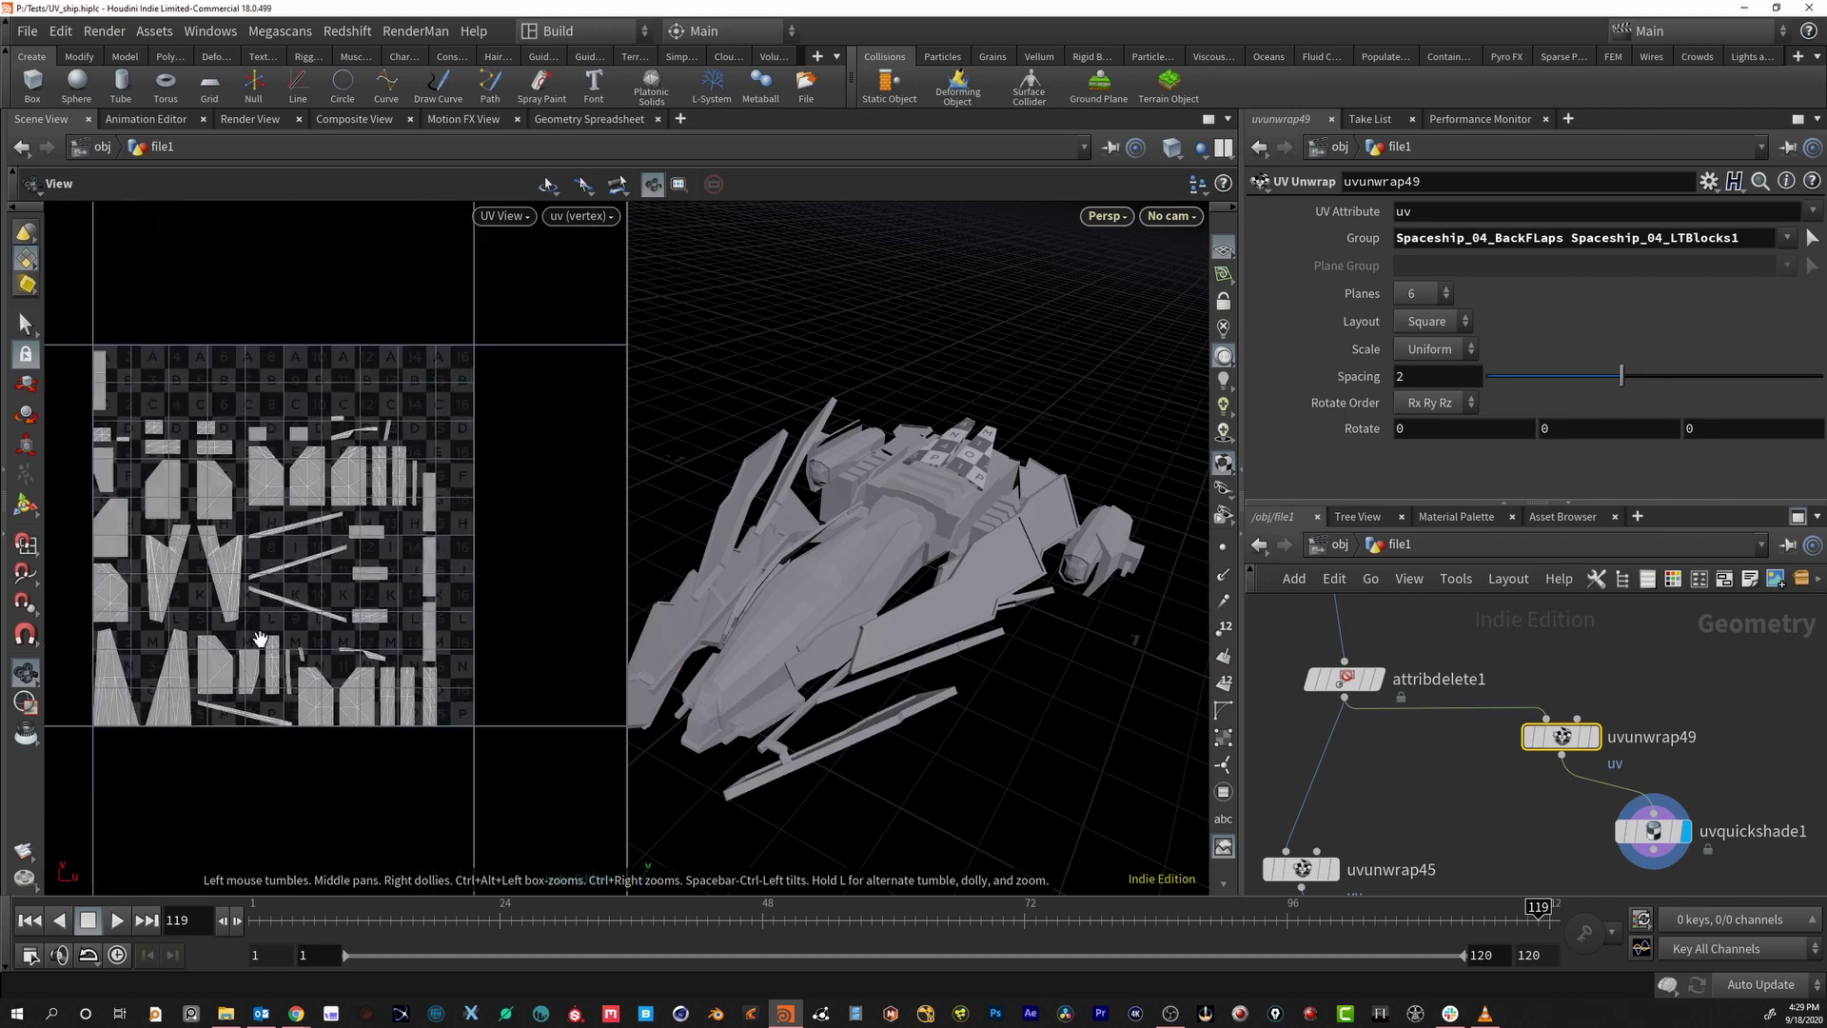
Set the unwrap group of uvunwrap49 to Spaceship_04_Cockpit and check the grid texture on the cockpit
click(1786, 239)
click(1733, 283)
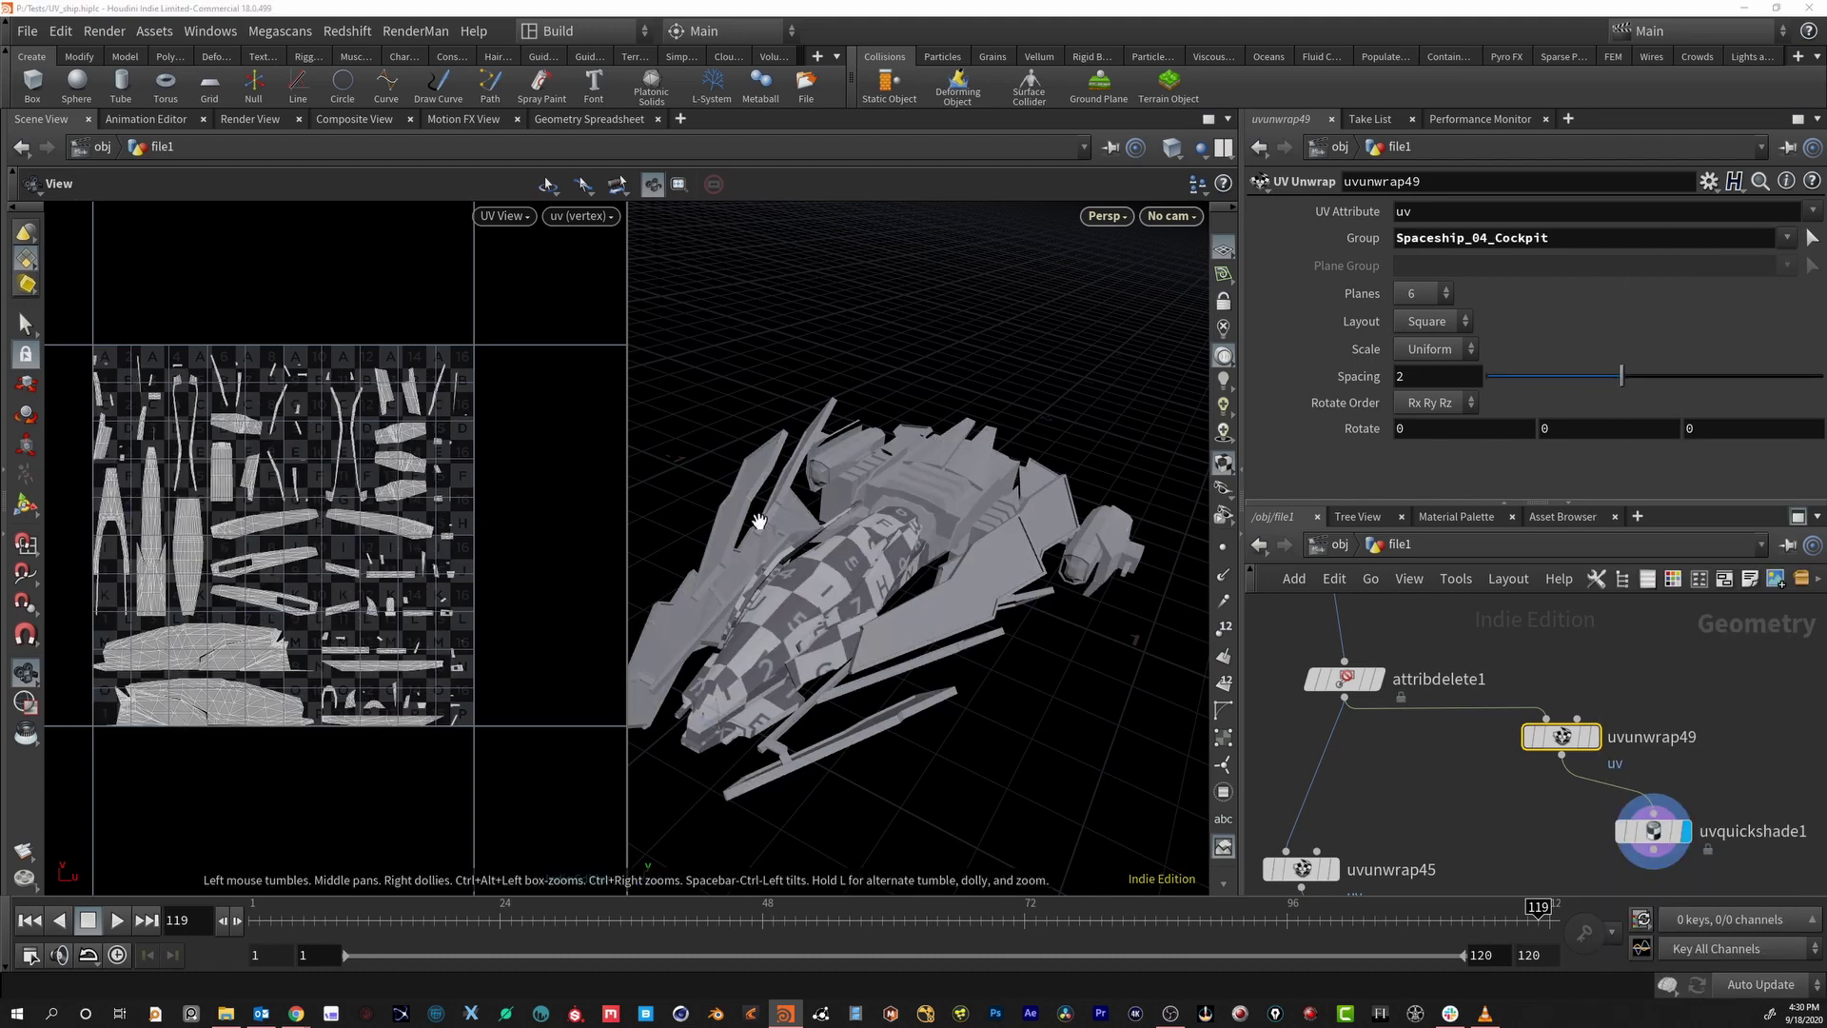
drag(837, 571, 845, 615)
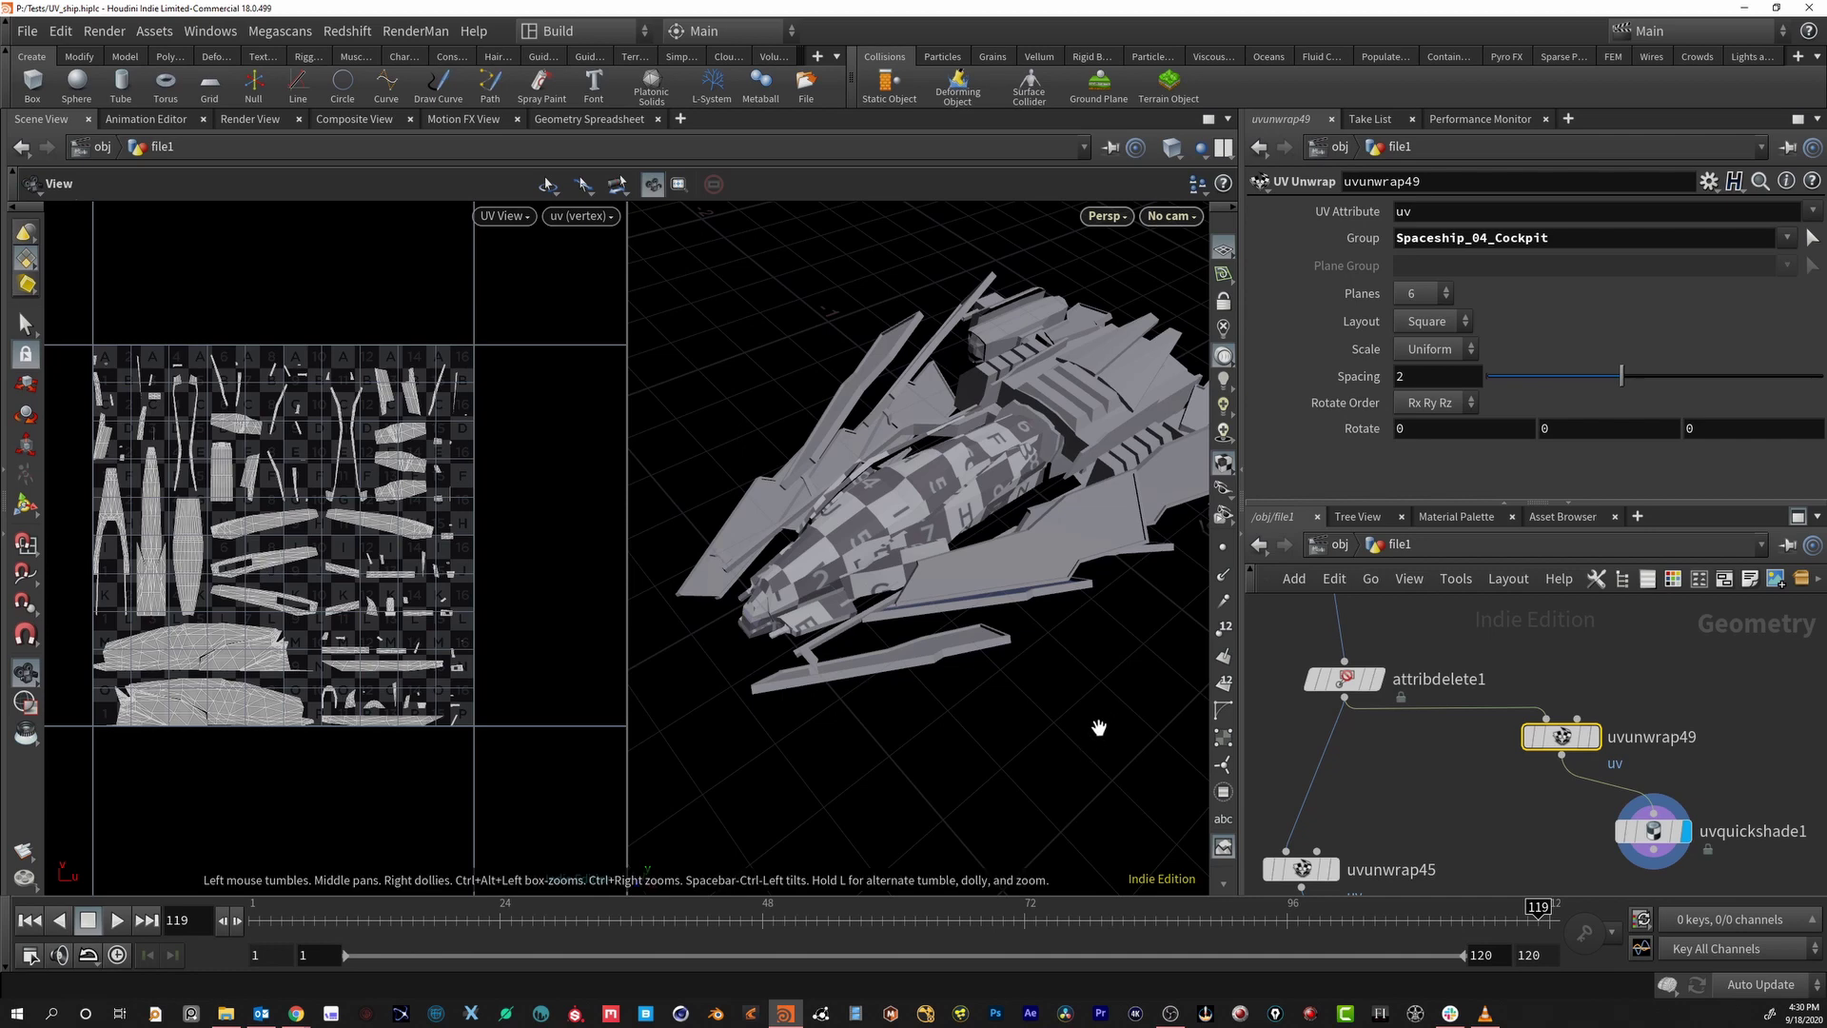
drag(1094, 726, 977, 442)
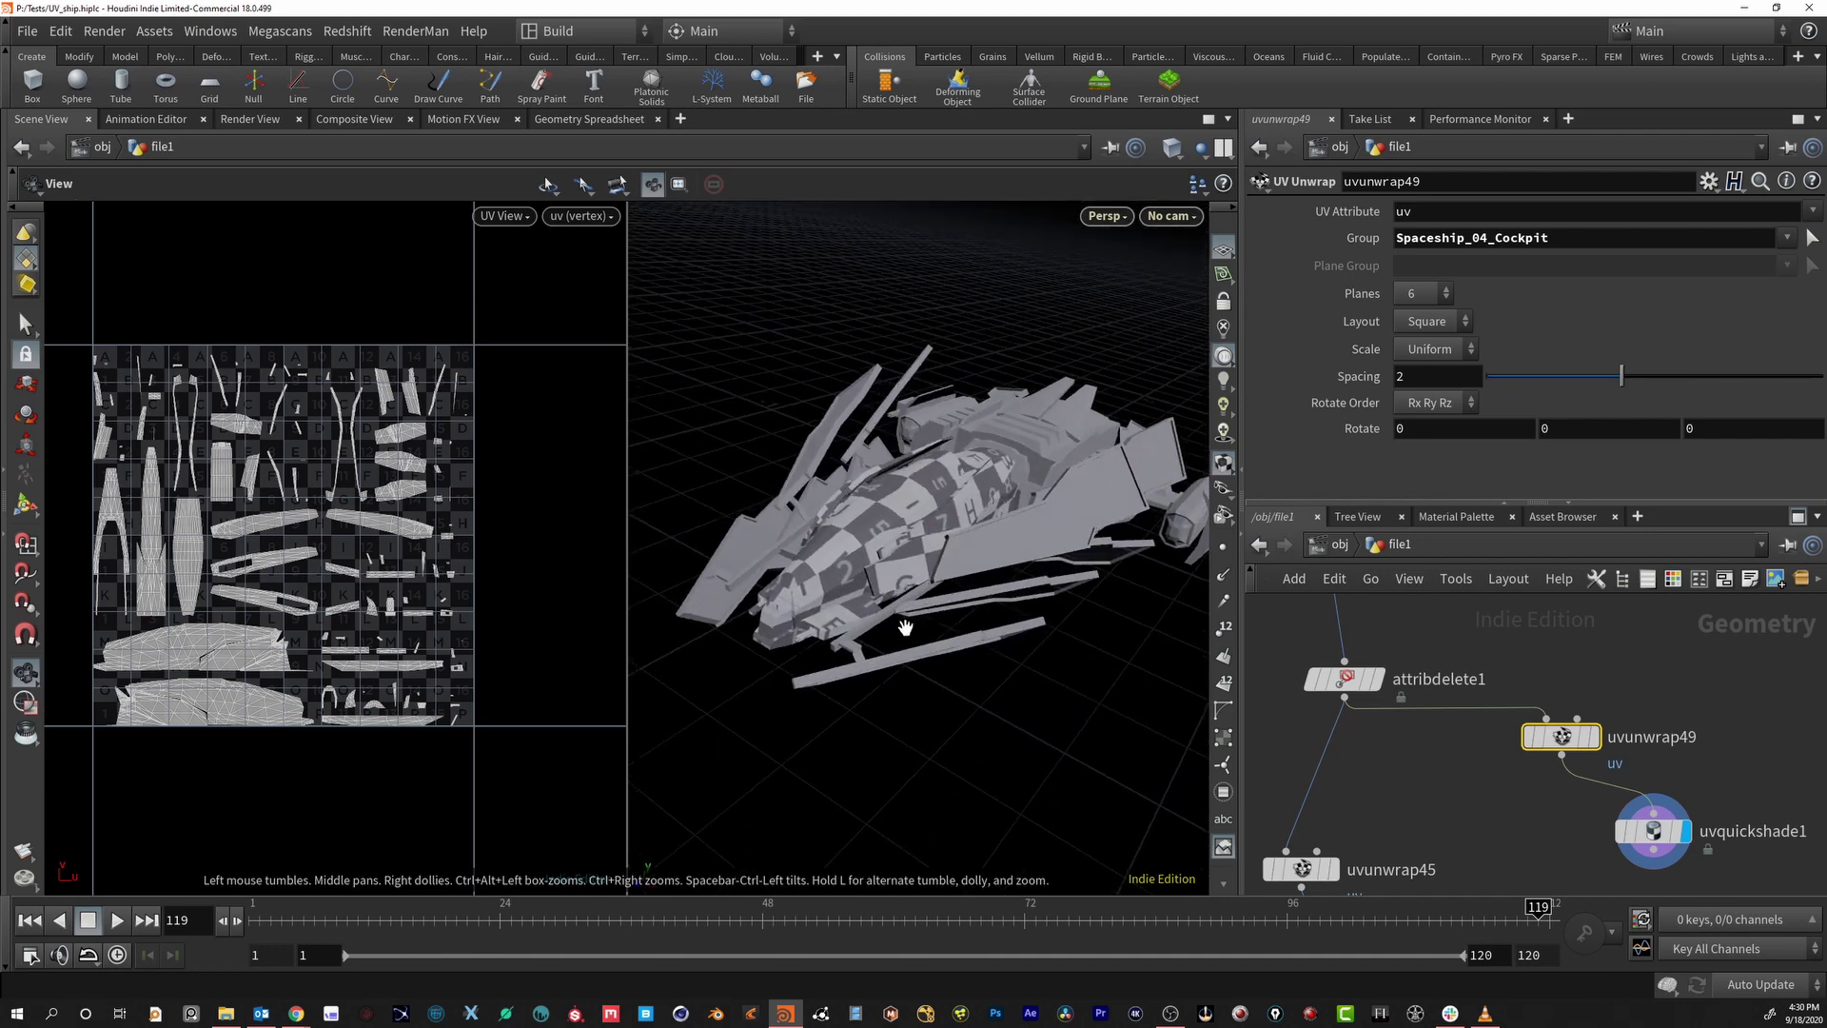
Maximize the network editor and examine the chain of UV Unwrap nodes from uvunwrap45 down to the filecache1 node
click(1800, 518)
drag(799, 600, 862, 538)
drag(712, 663, 755, 614)
mouse_move(775, 661)
middle_drag(775, 662, 842, 539)
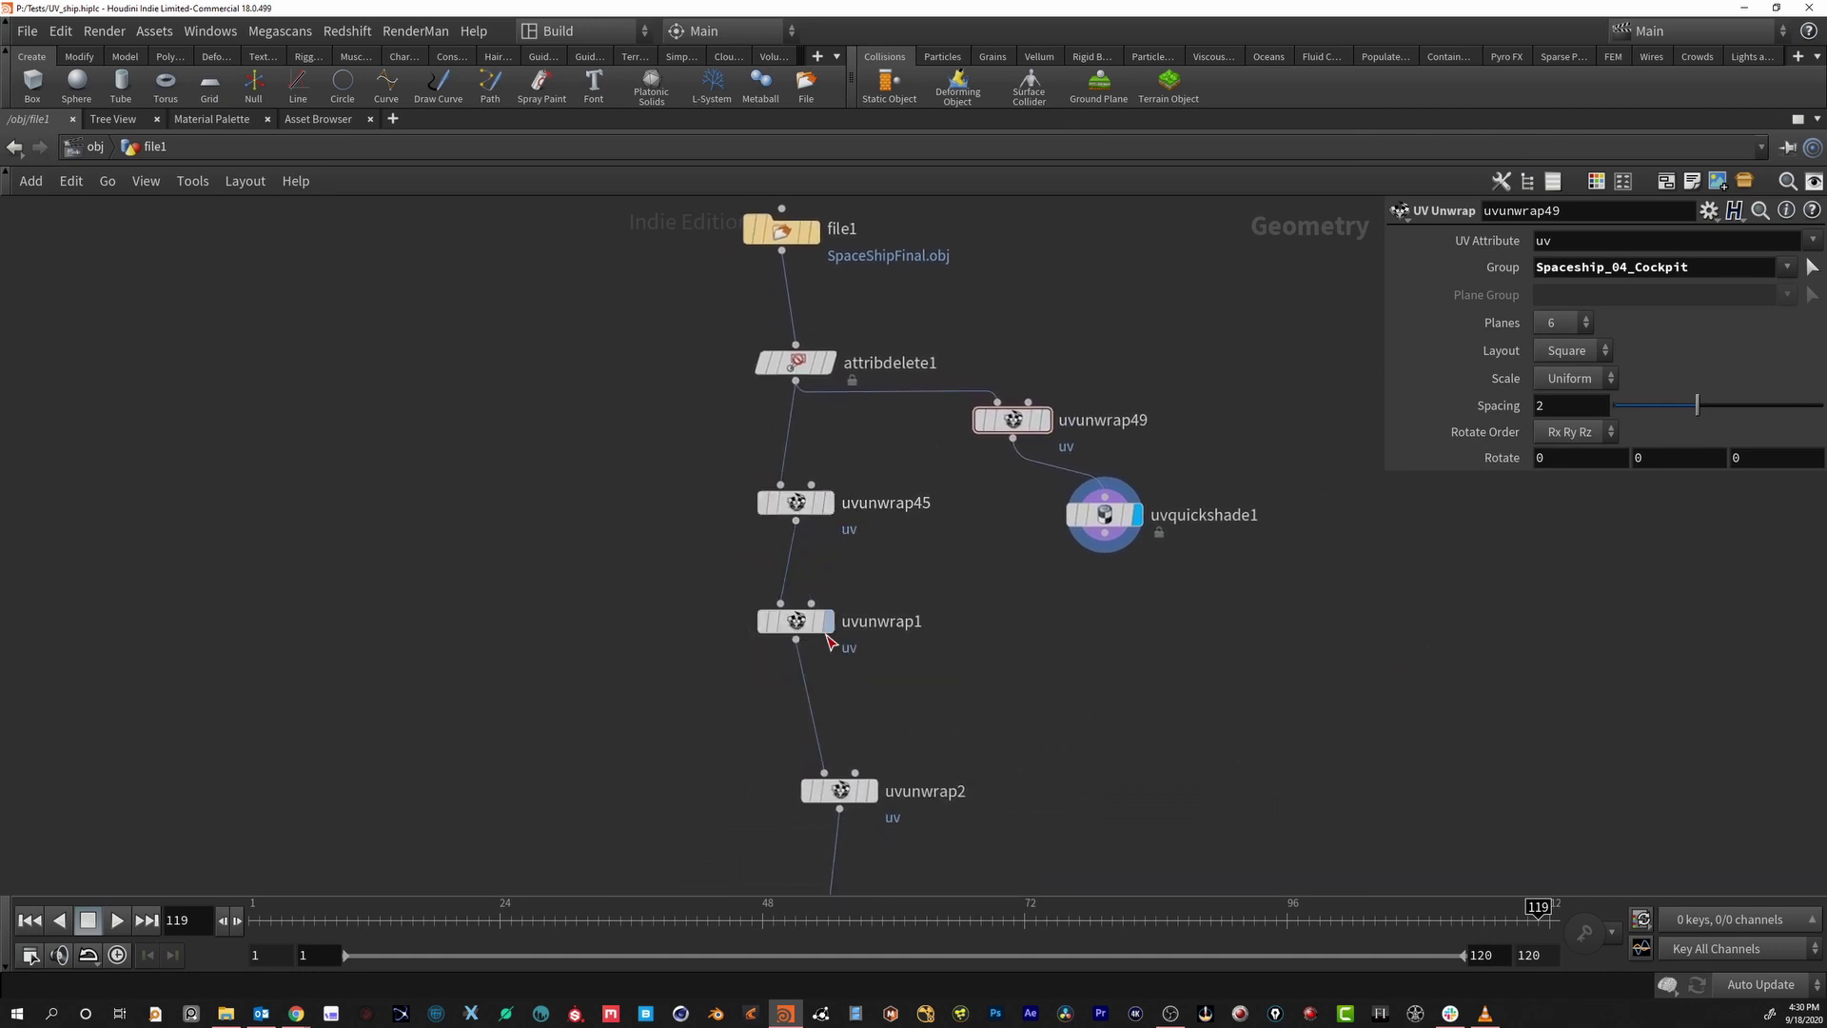
scroll(978, 657, down, 5)
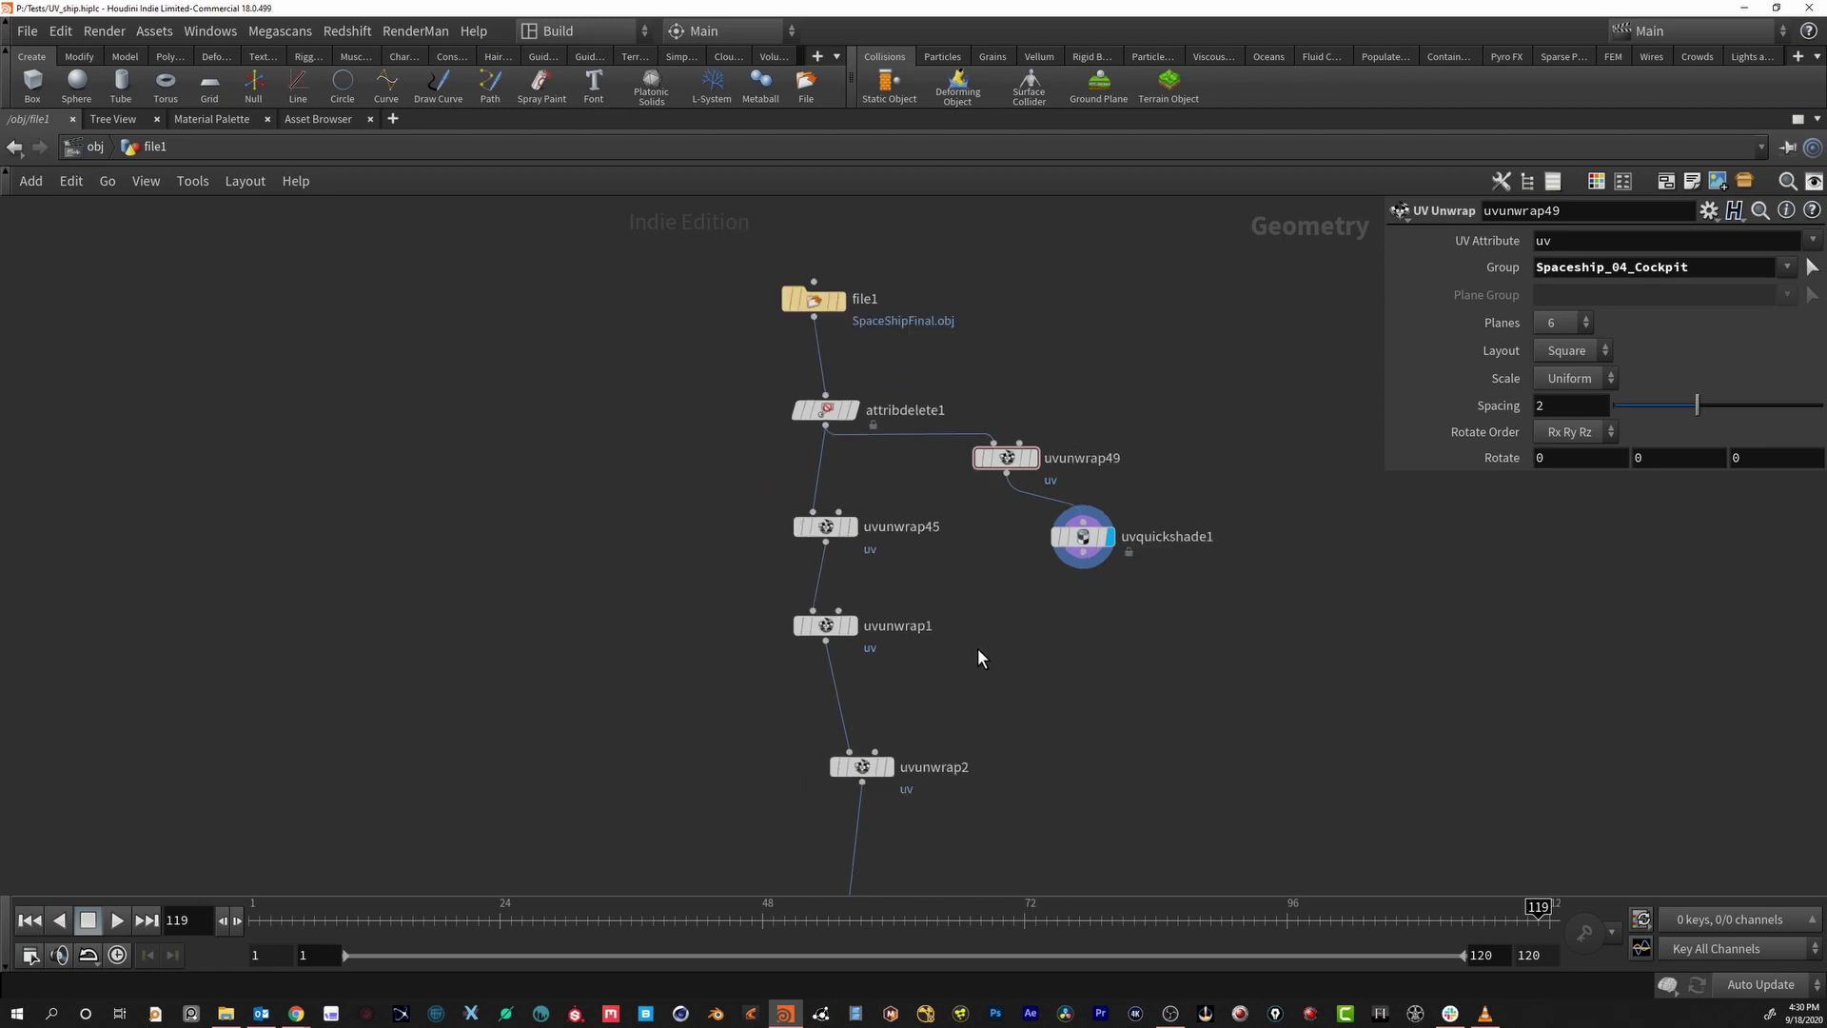
middle_drag(1000, 776, 947, 367)
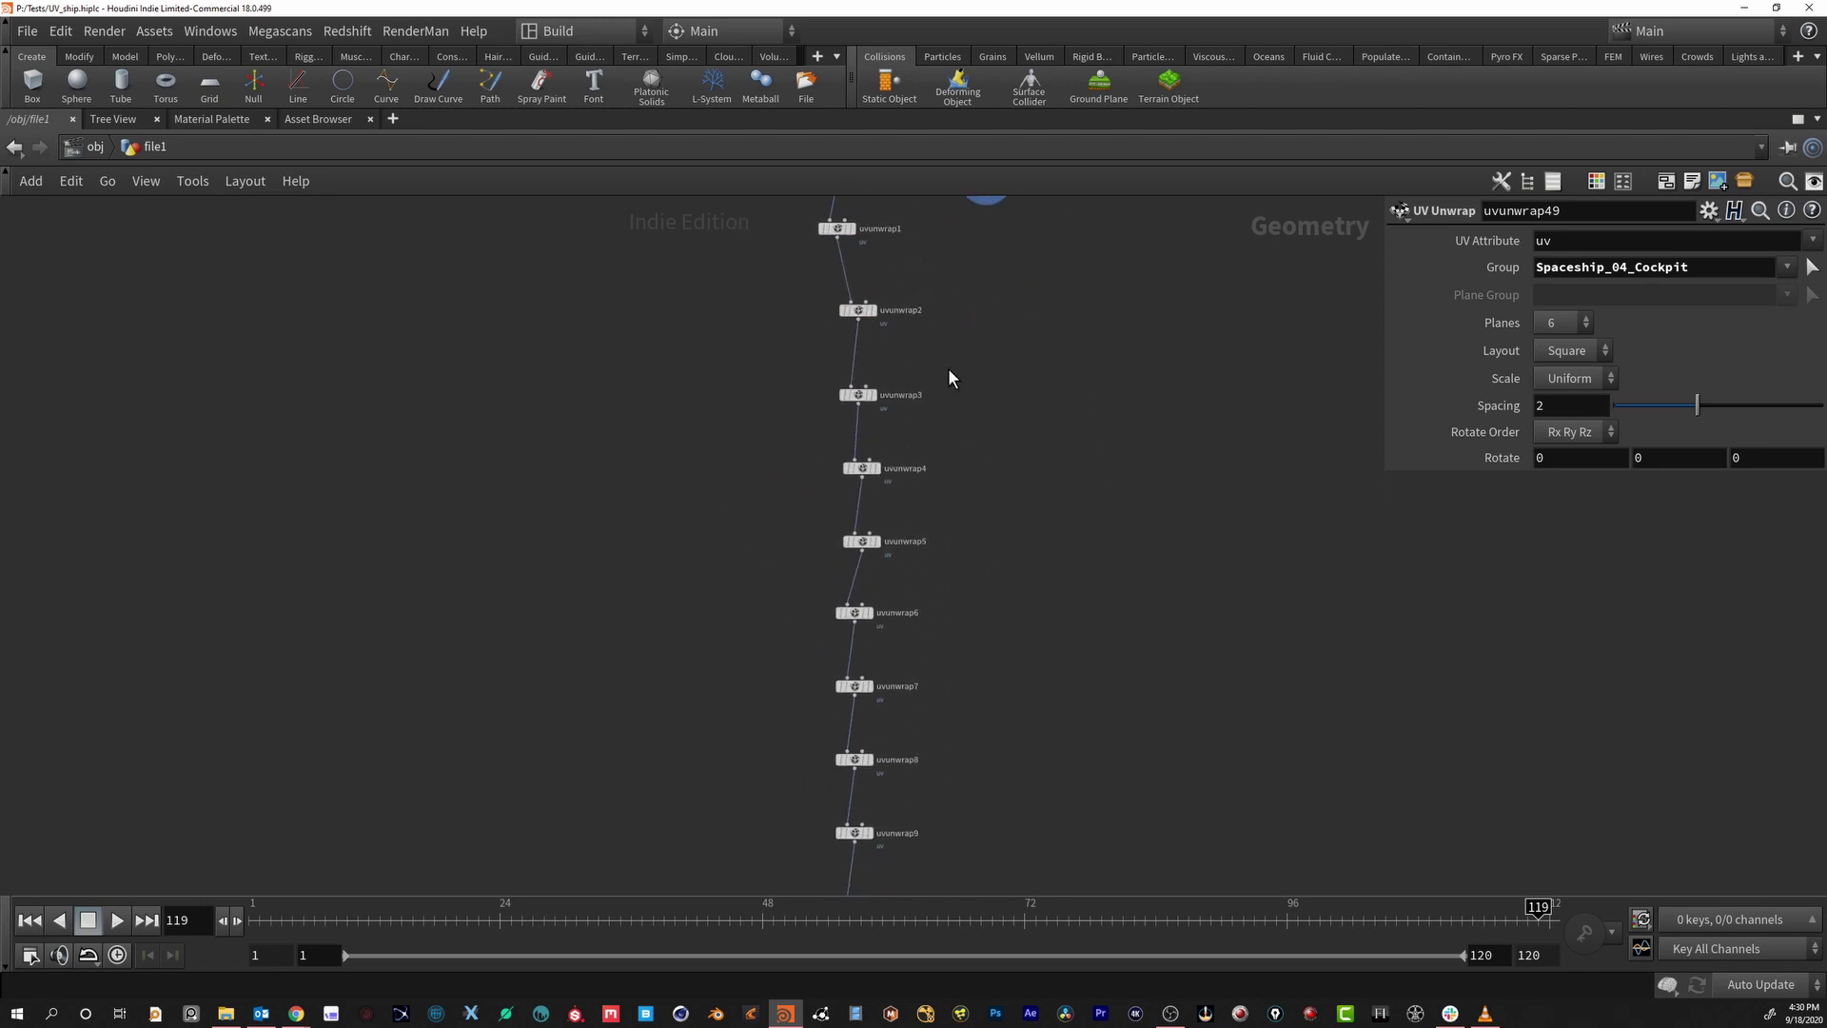
middle_drag(942, 628, 945, 291)
scroll(944, 284, down, 5)
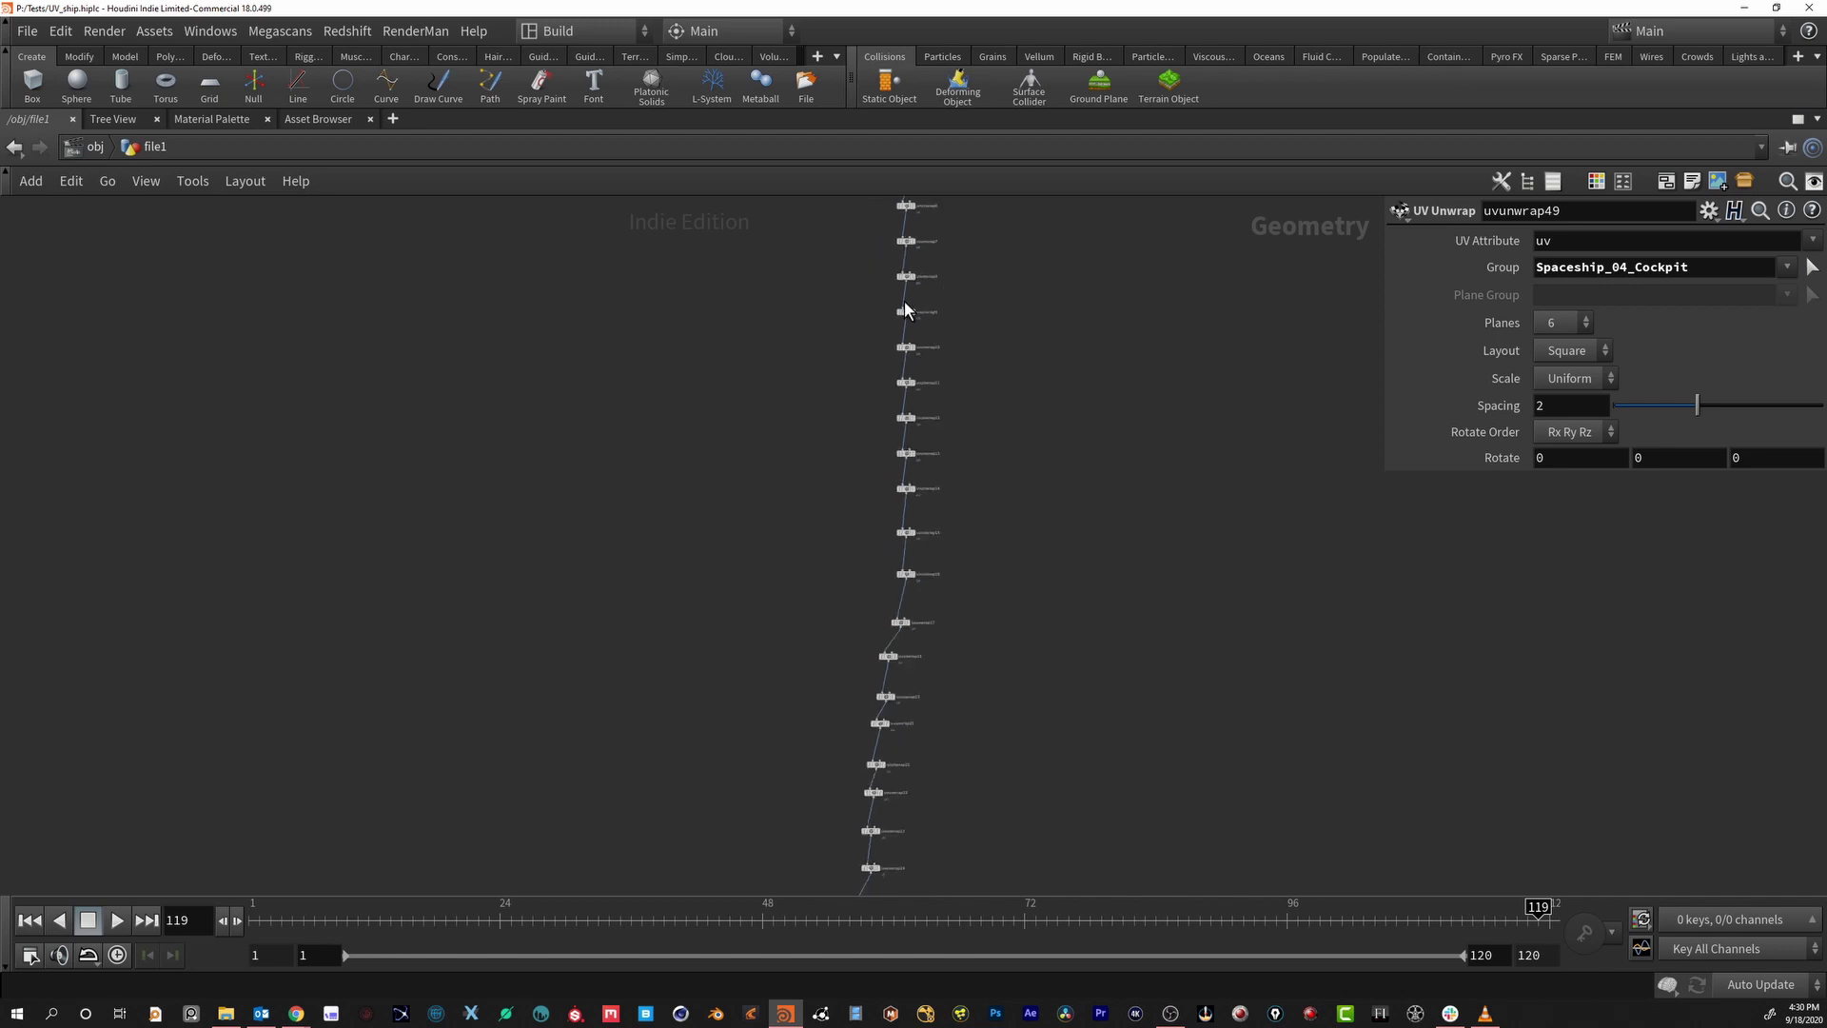
middle_drag(758, 453, 856, 463)
middle_click(815, 766)
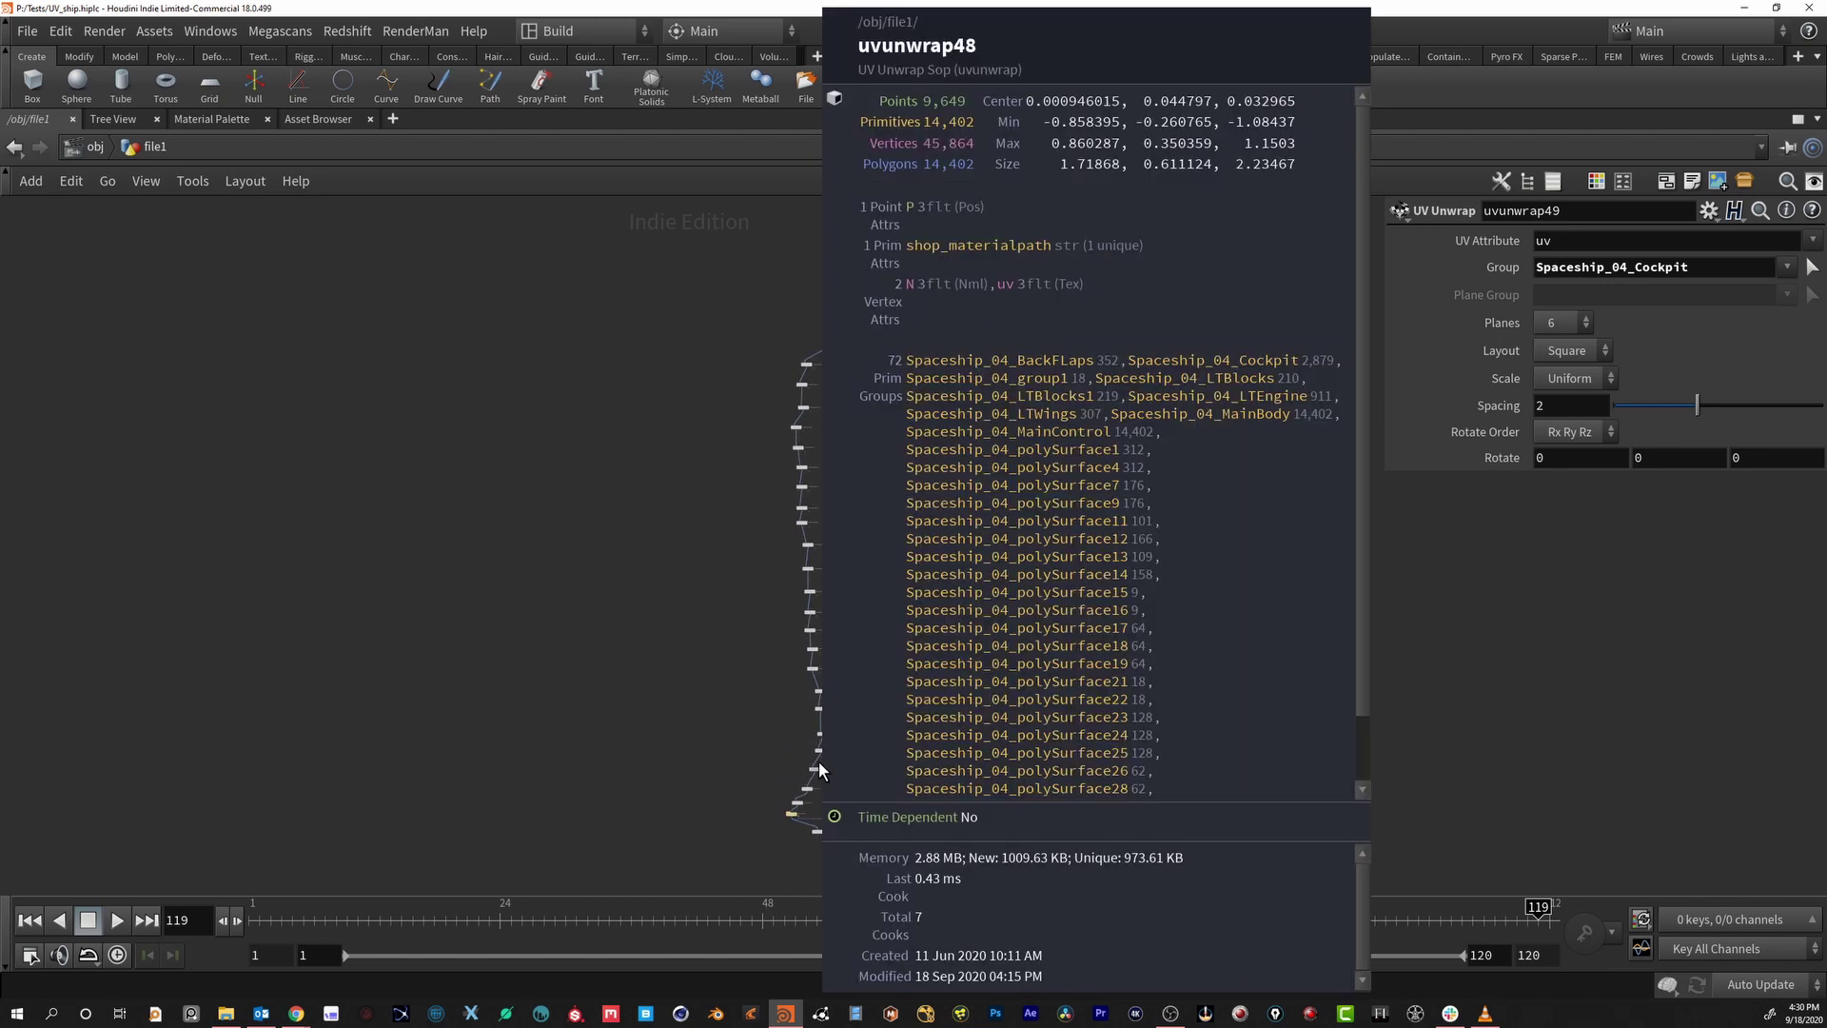
middle_drag(792, 737, 778, 706)
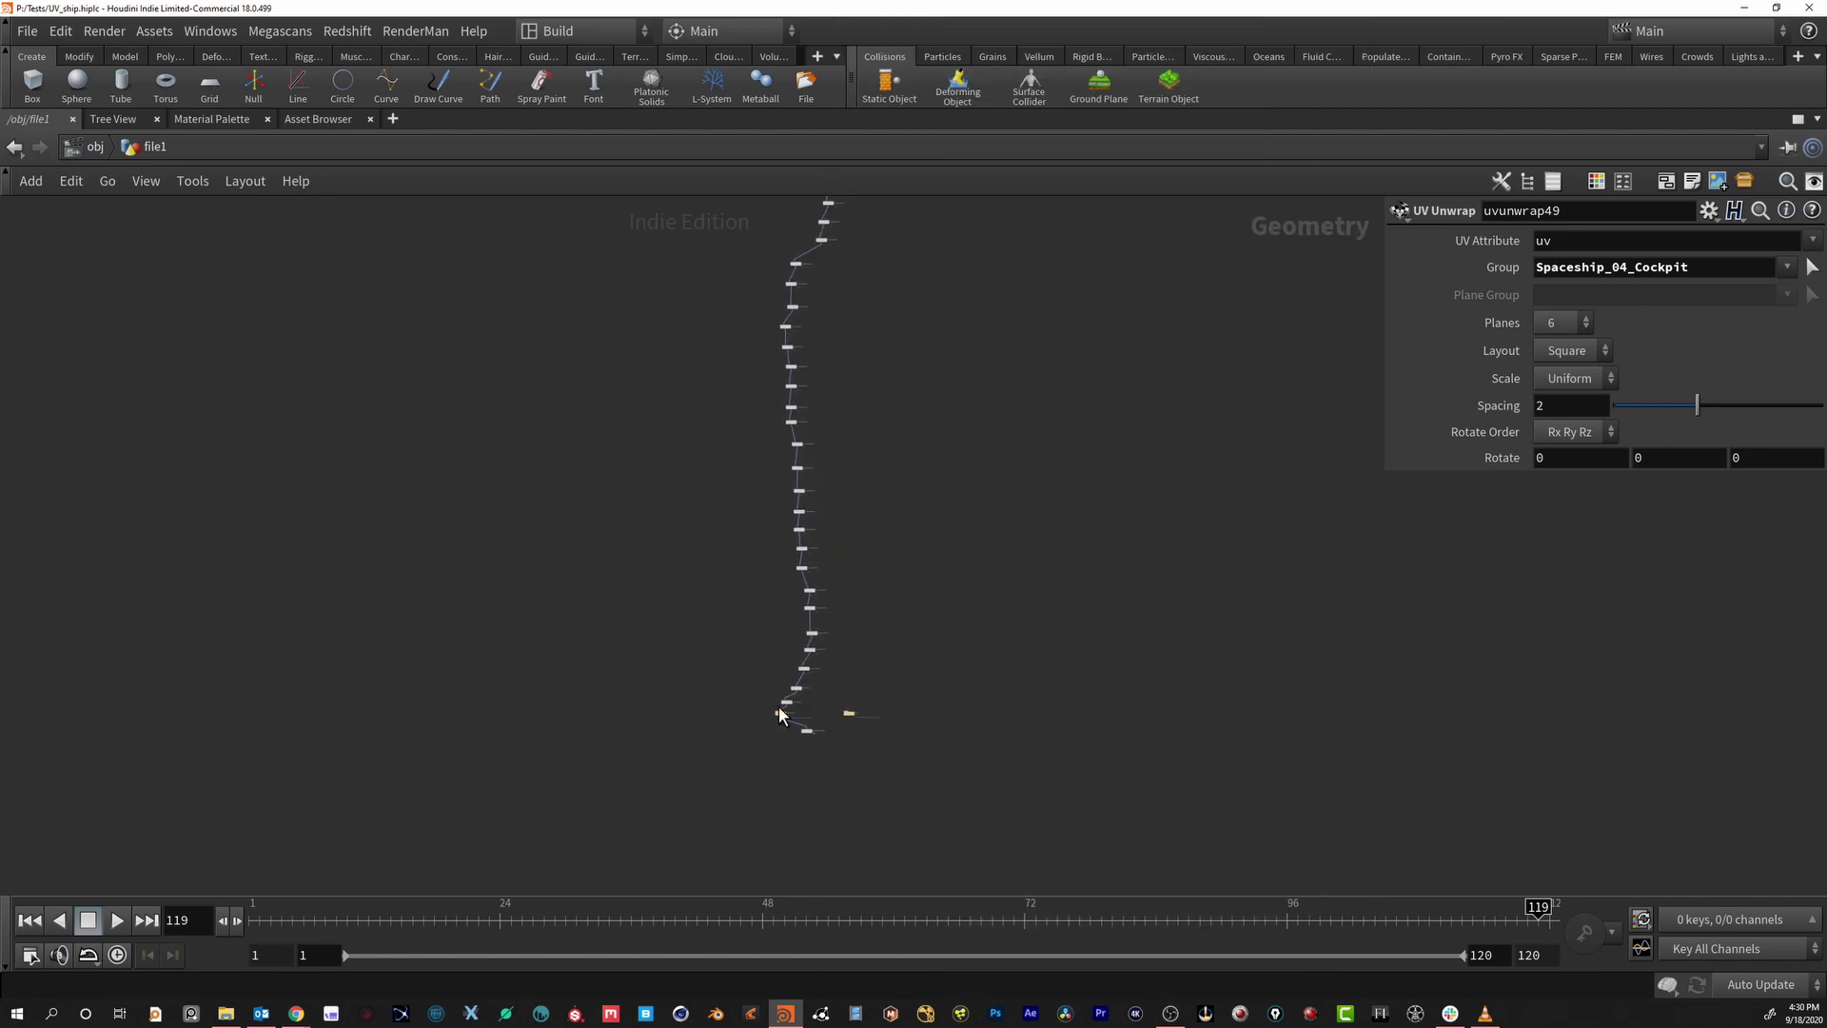
scroll(778, 706, up, 5)
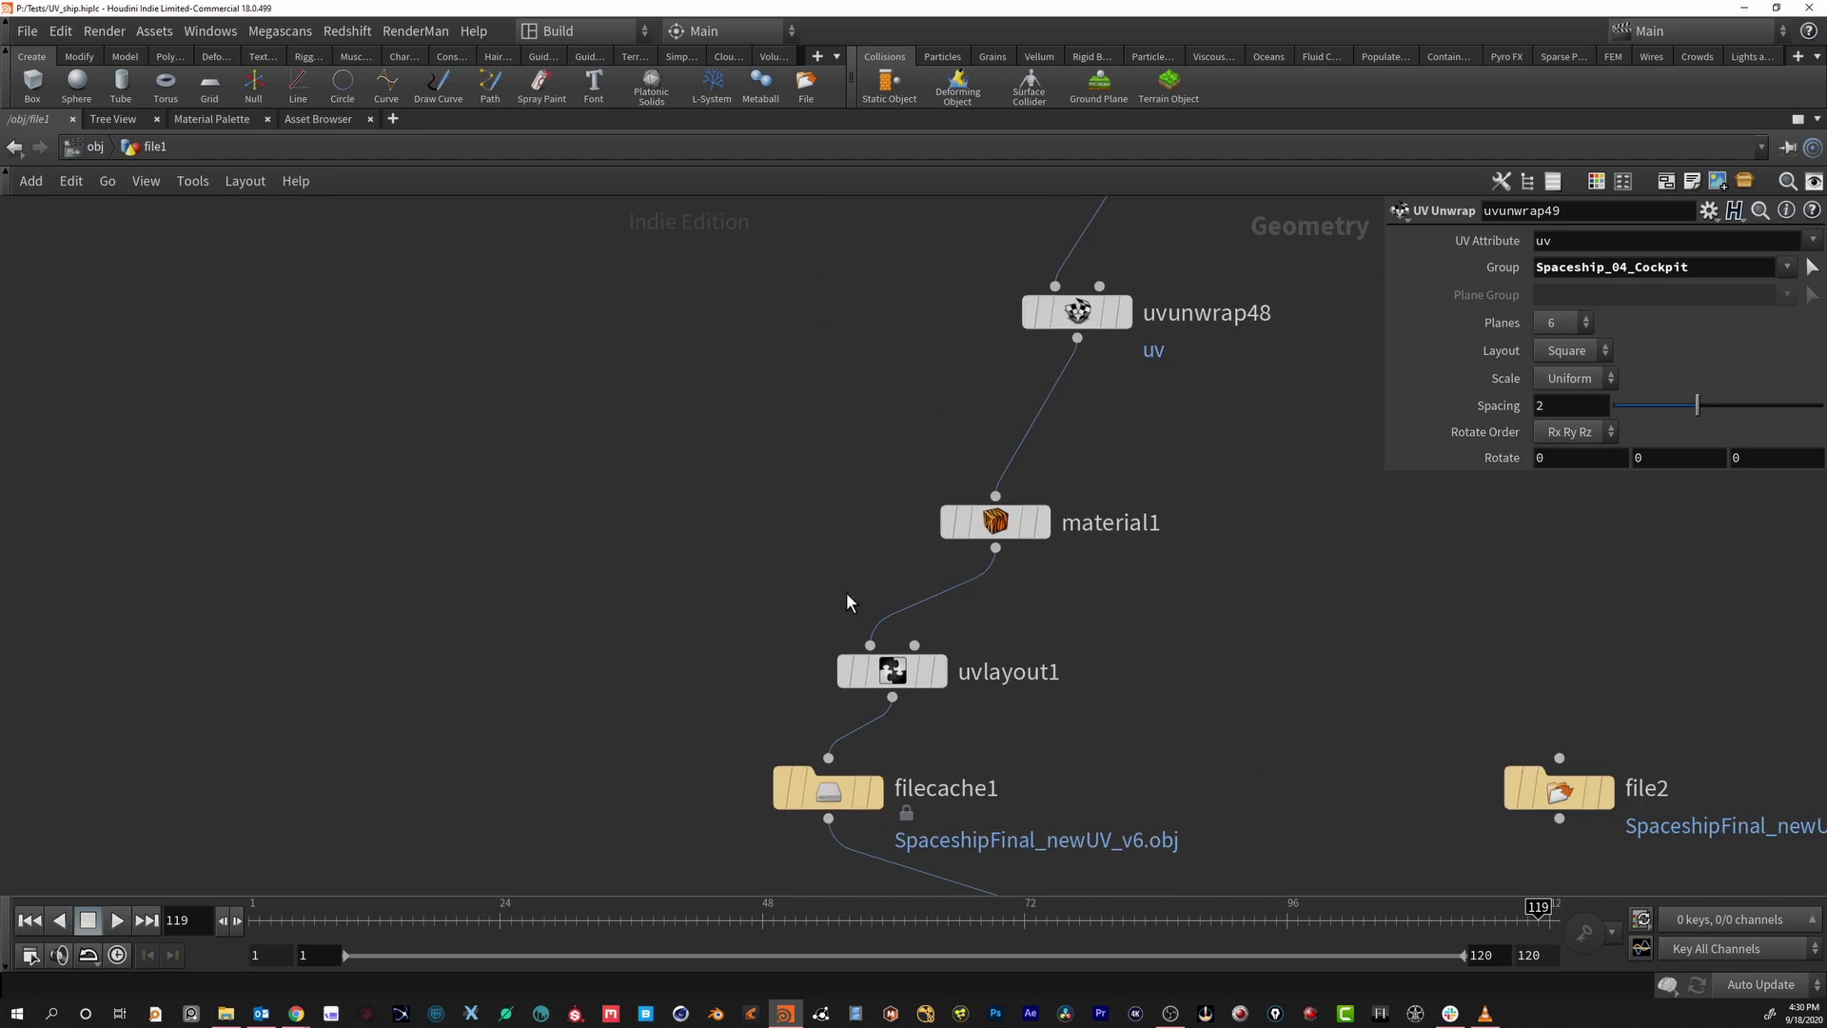
Add a displayed UV Quick Shade node after uvunwrap48 and check the grid texture and UVs of the whole ship
middle_drag(847, 601, 672, 871)
drag(928, 588, 969, 567)
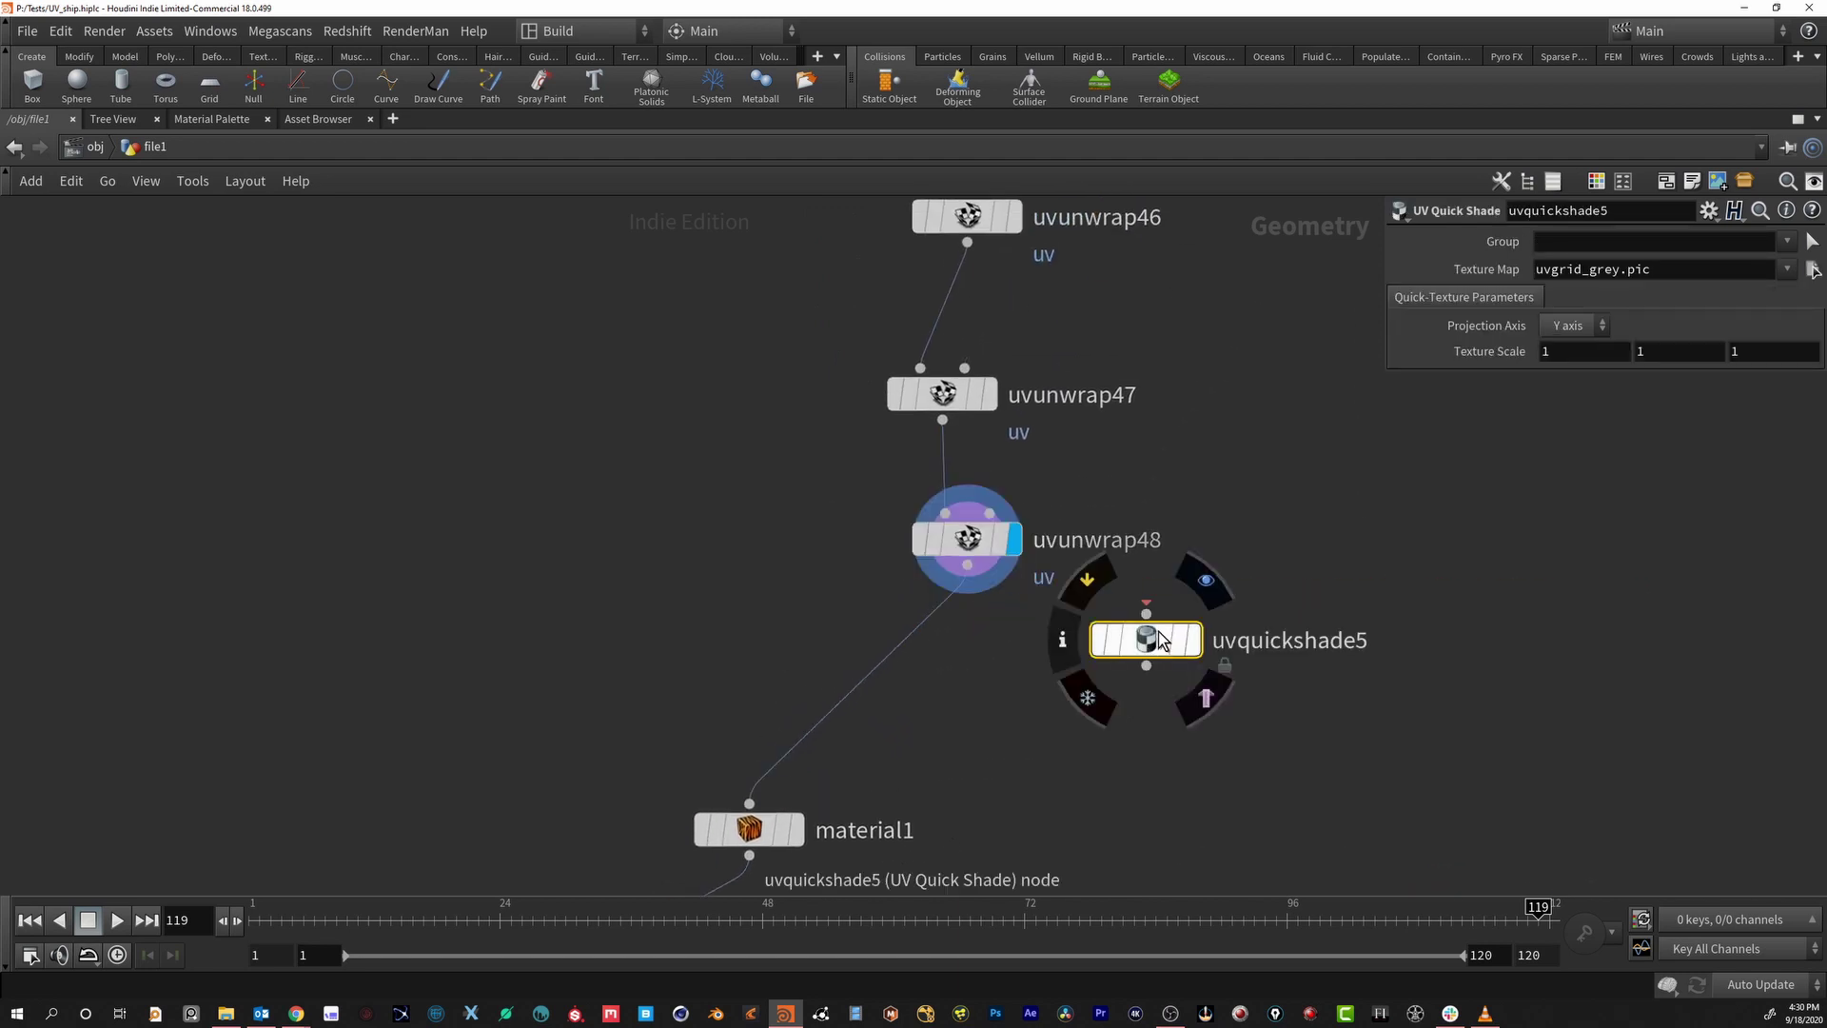
drag(1146, 640, 1147, 705)
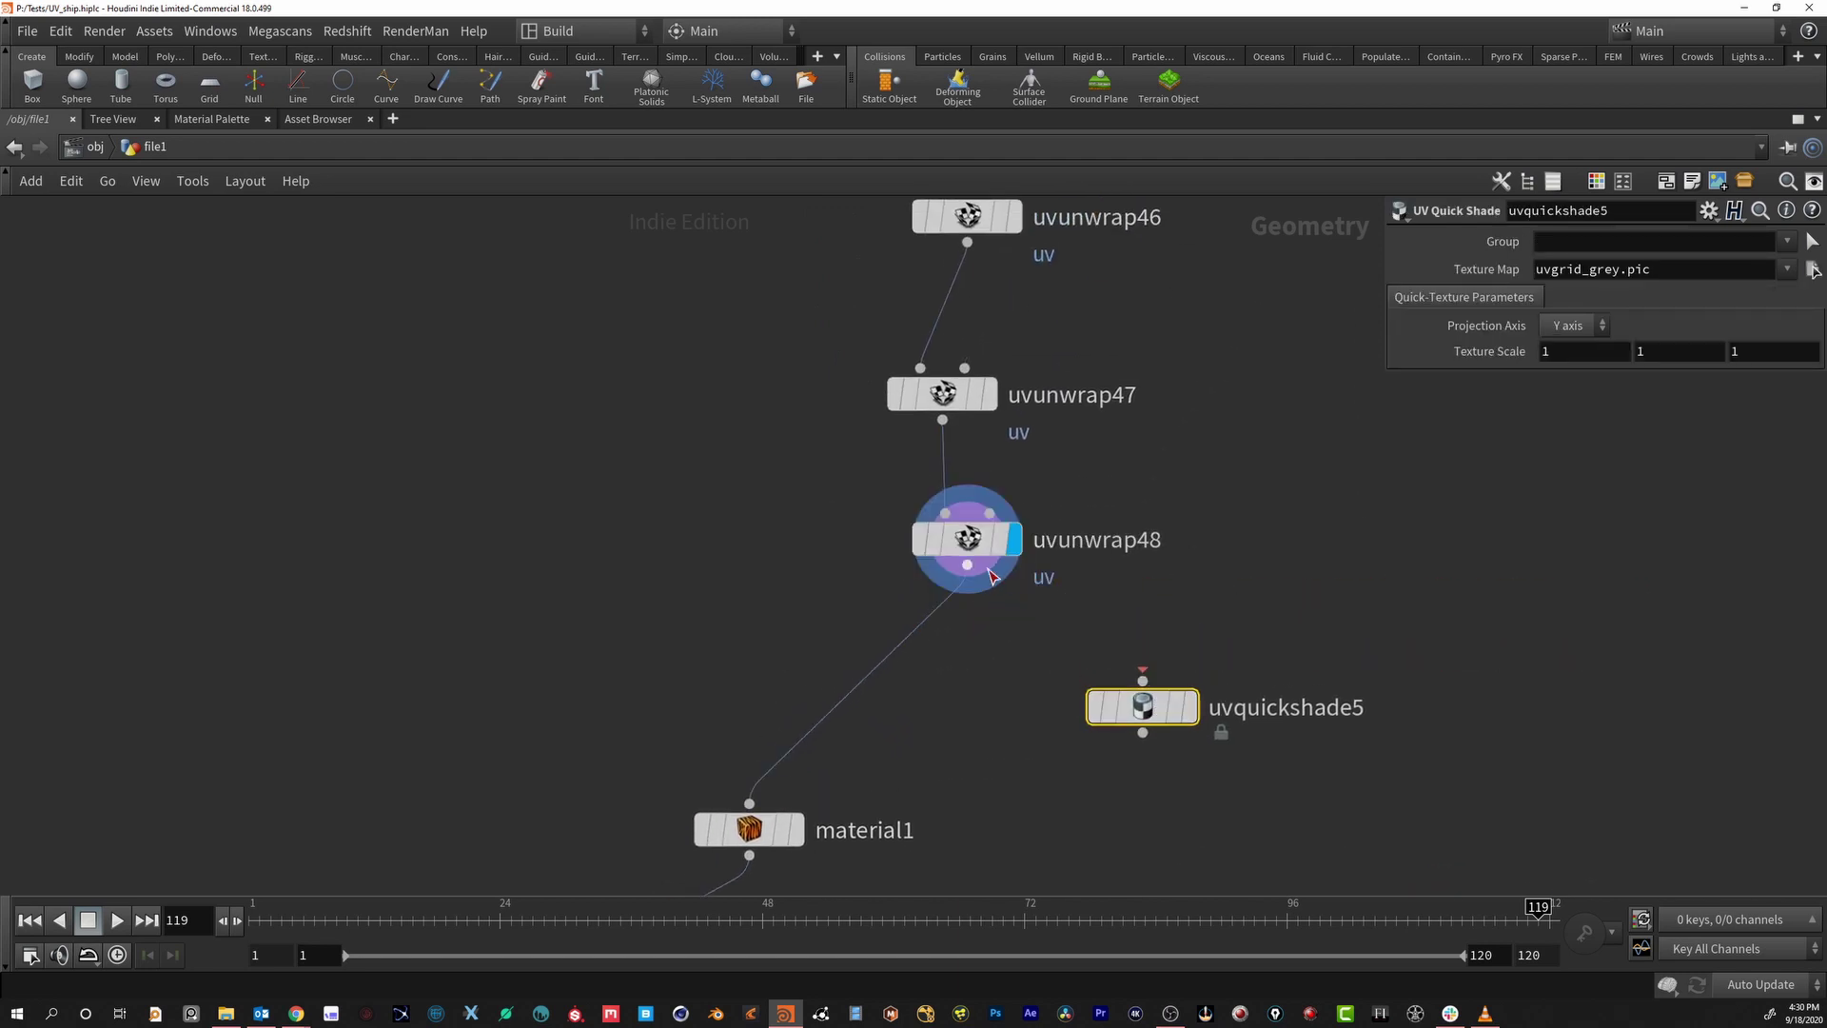
click(1194, 709)
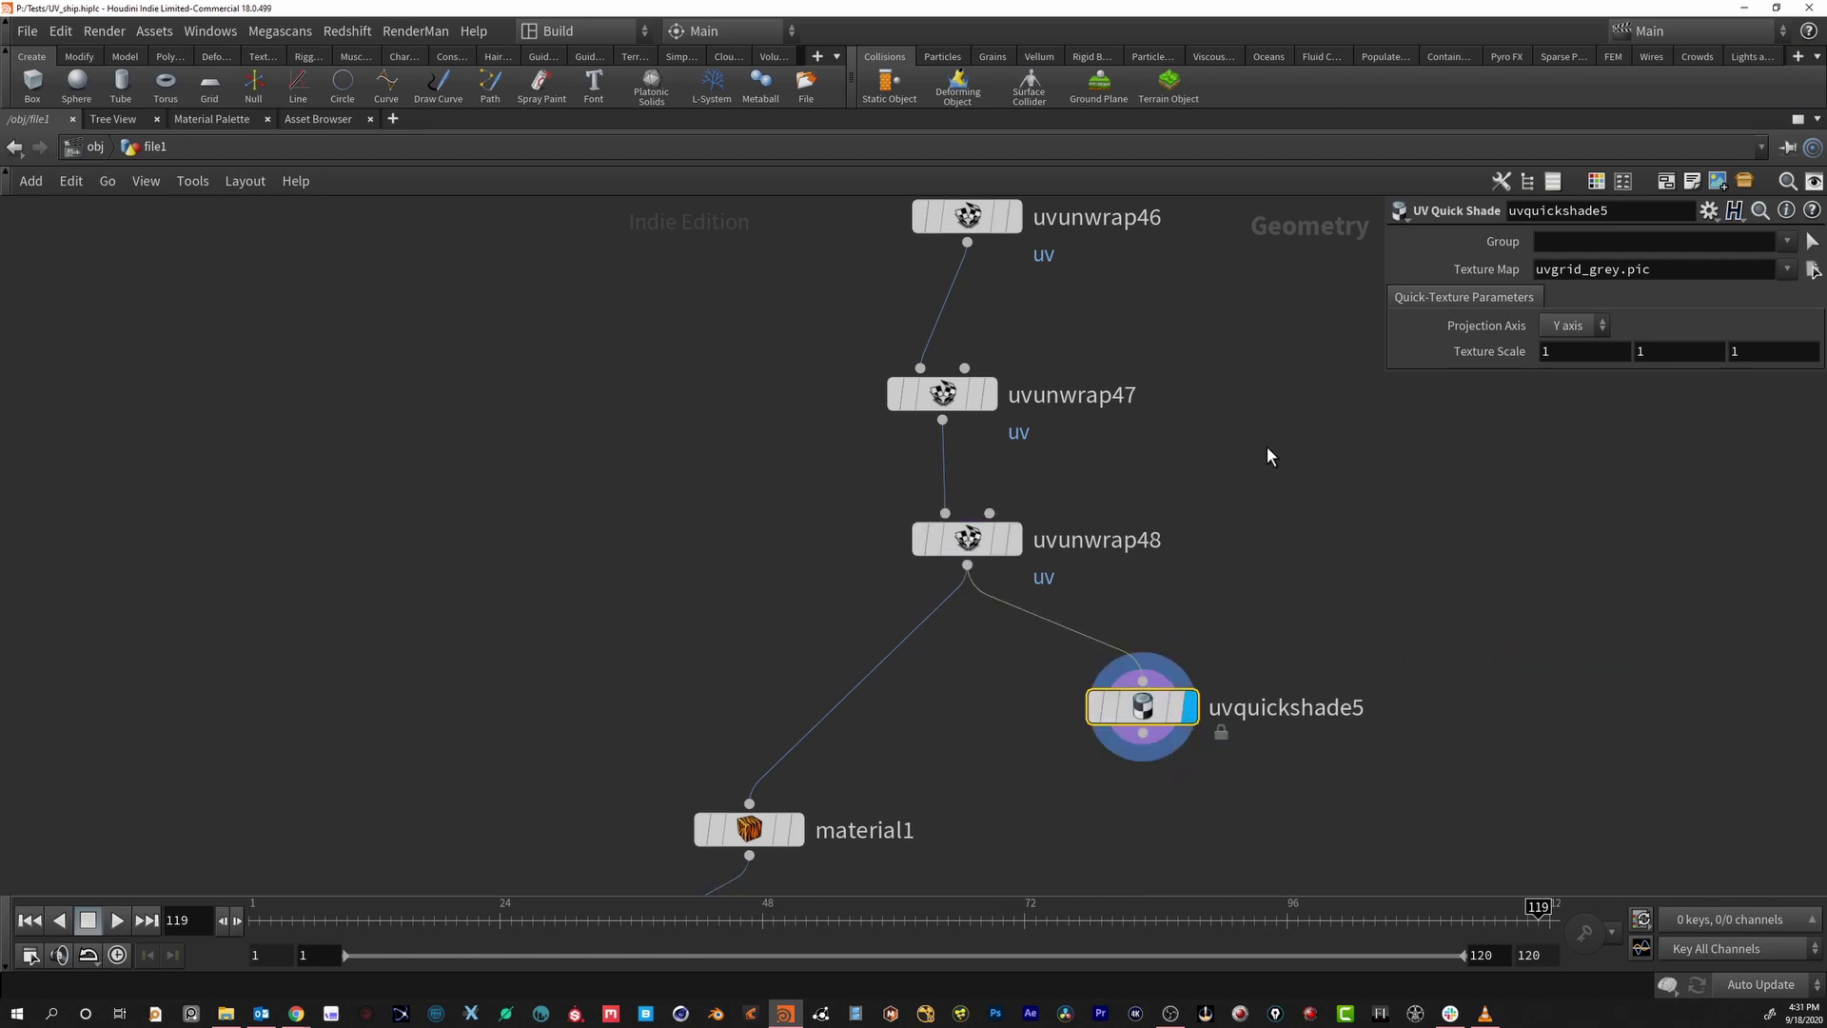
key(ctrl+b)
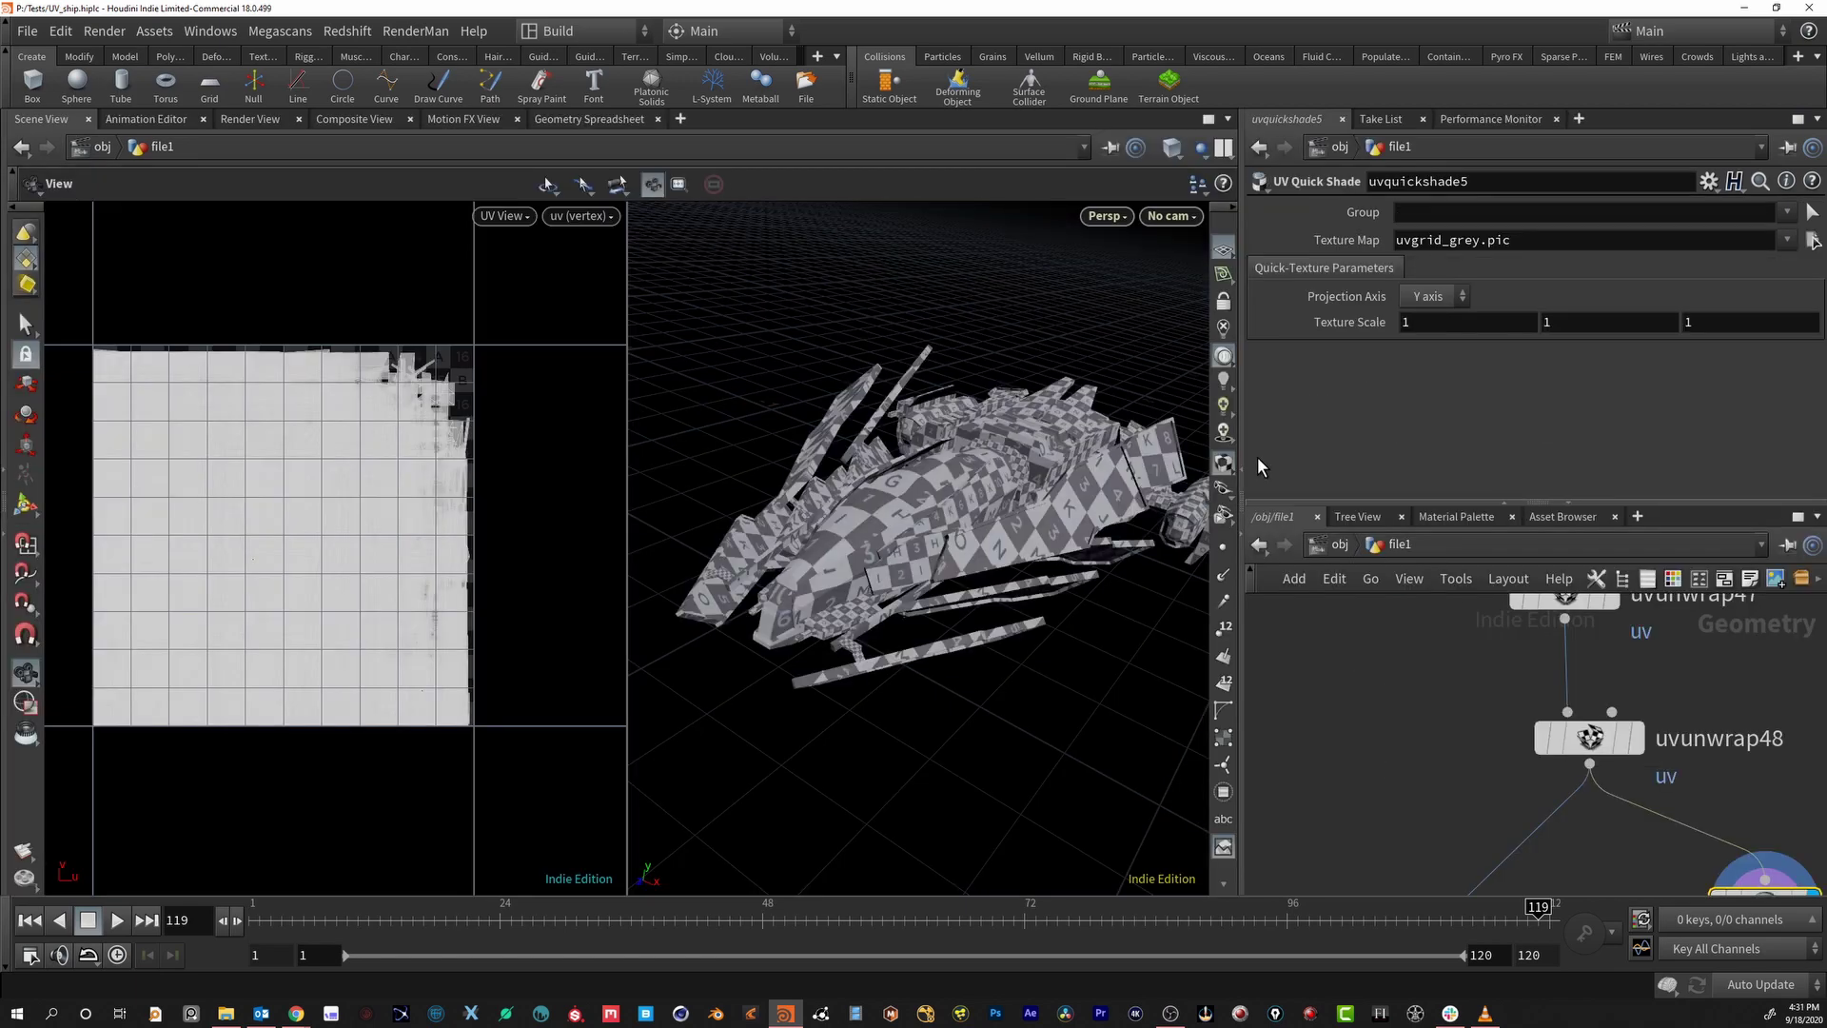
drag(872, 595, 444, 387)
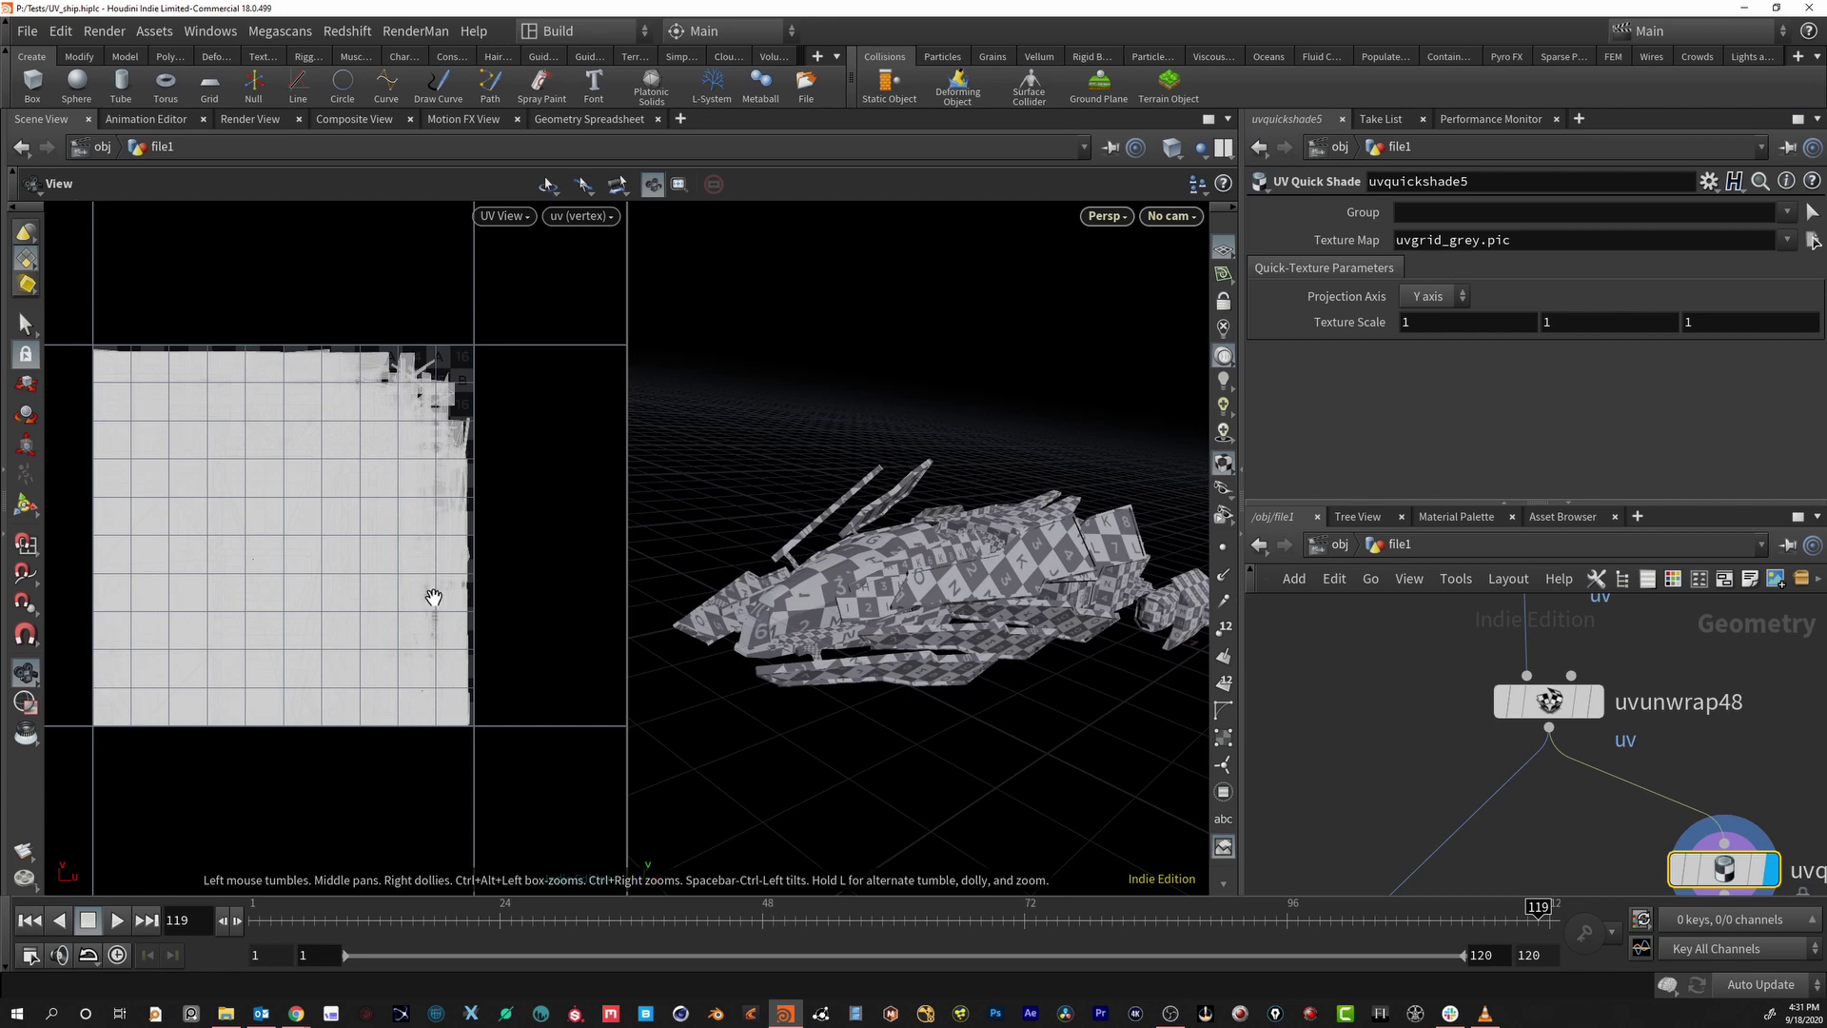
scroll(433, 596, down, 5)
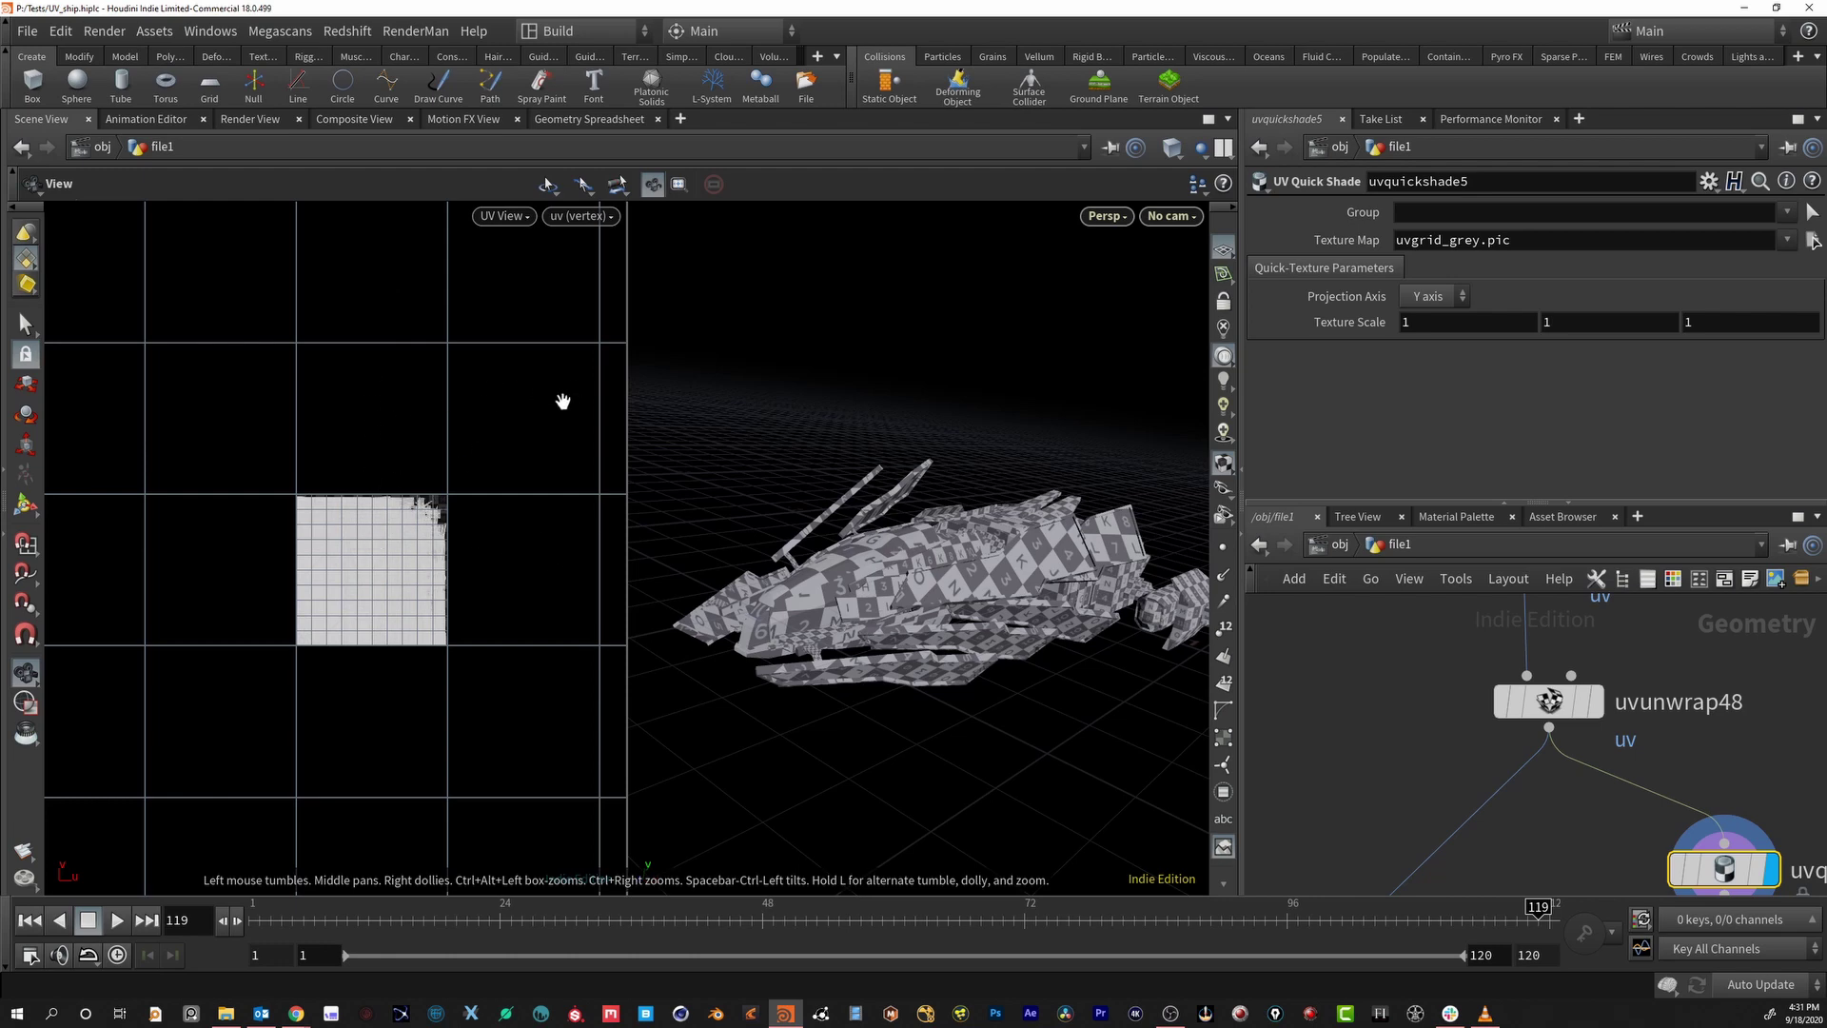
Display the material1 node and connect uvquickshade5 to its output
middle_drag(1523, 838, 1523, 635)
drag(1367, 798, 1491, 677)
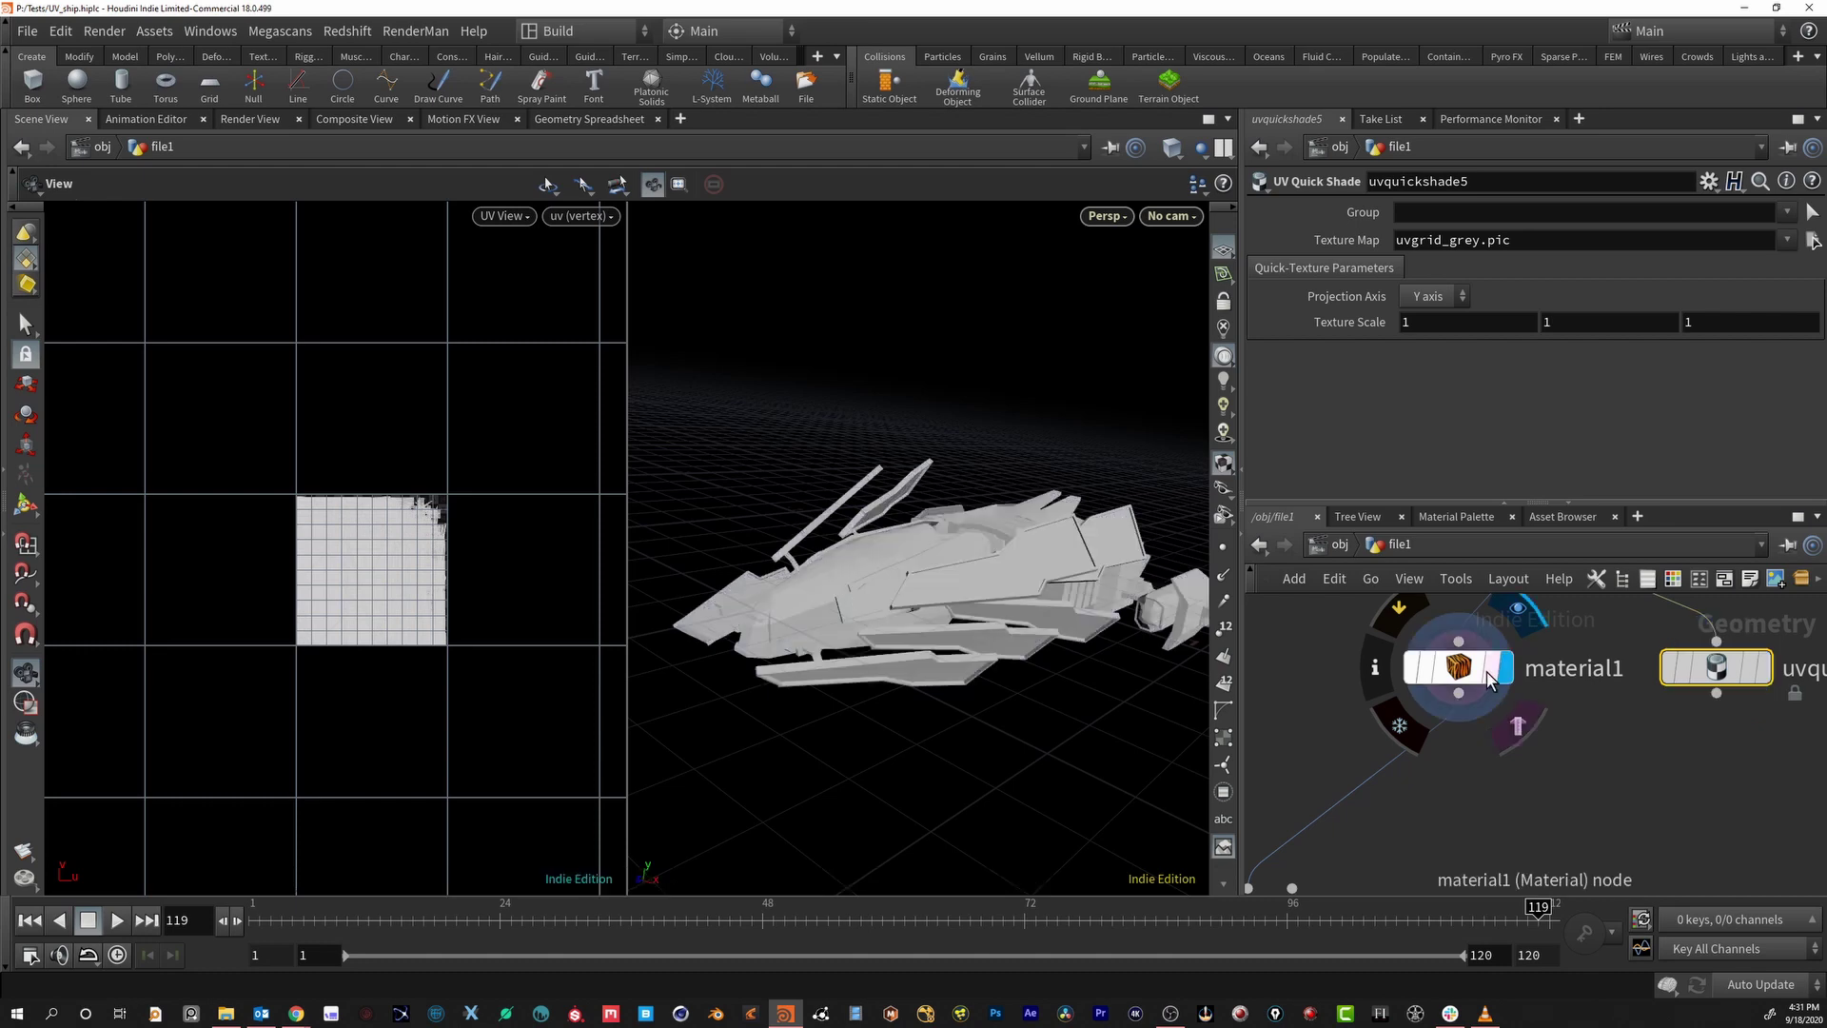
click(1486, 672)
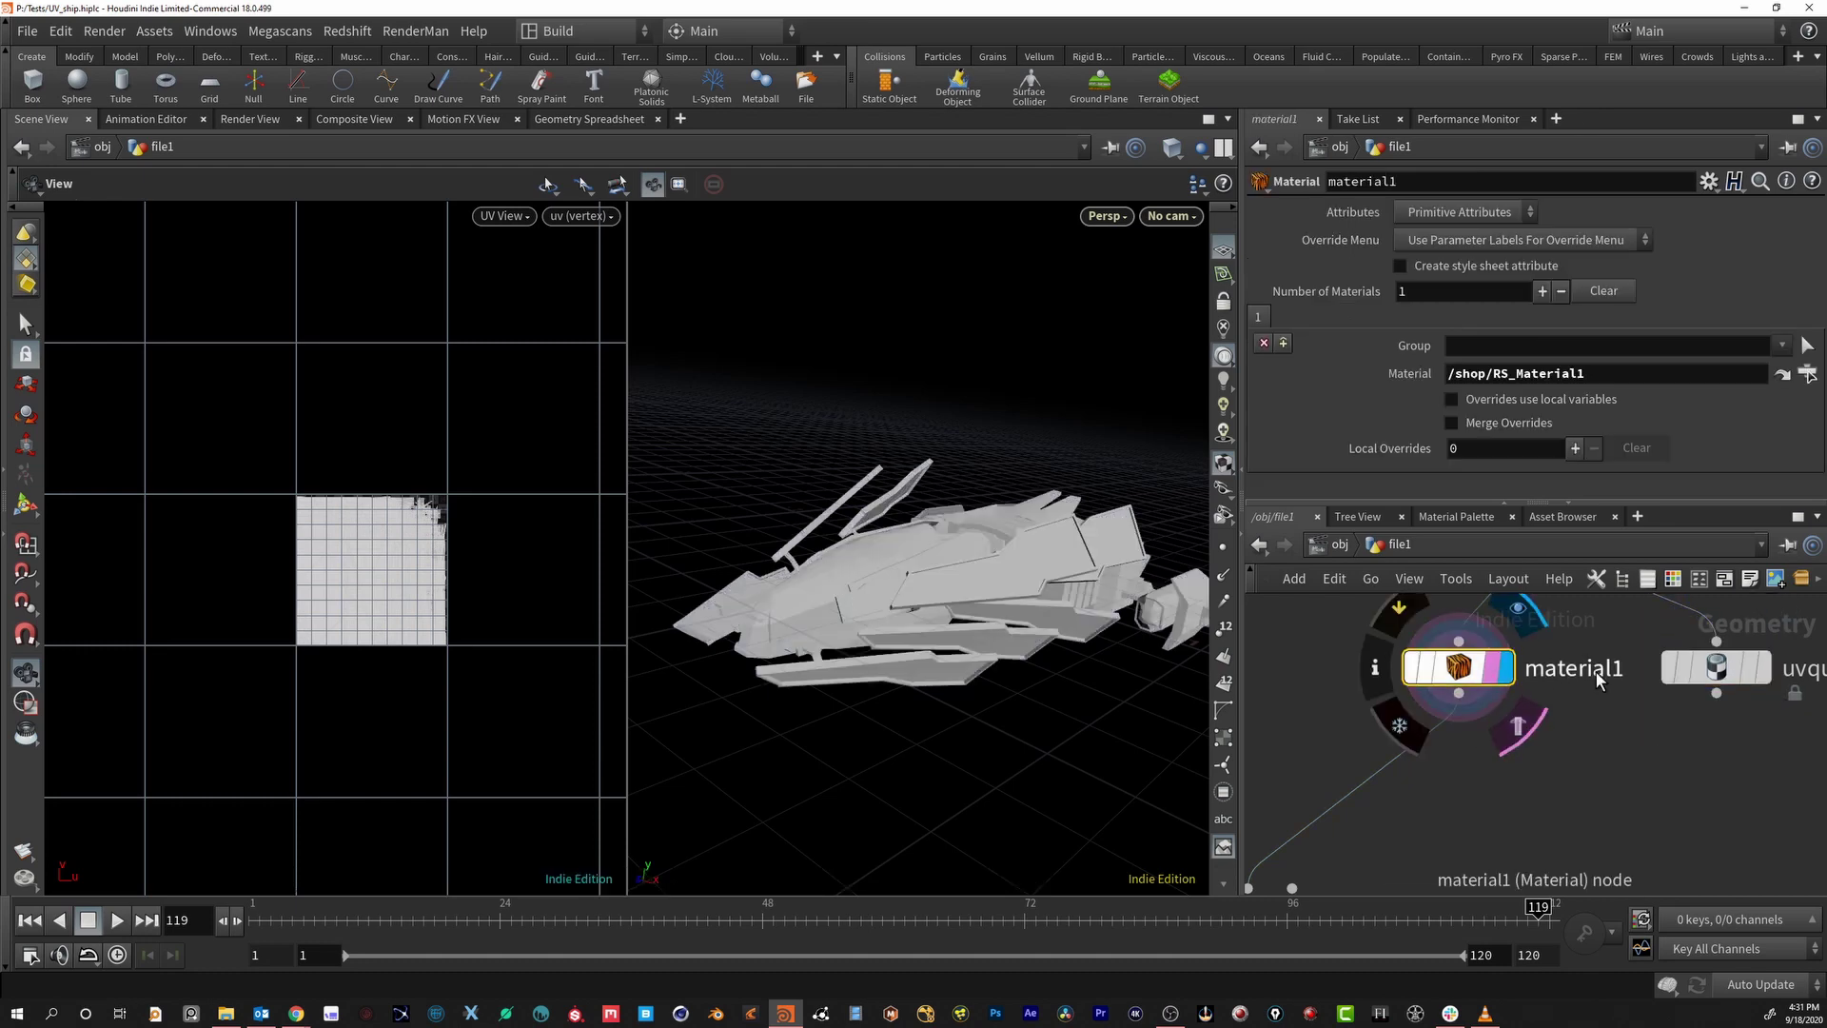
drag(1708, 669, 1634, 766)
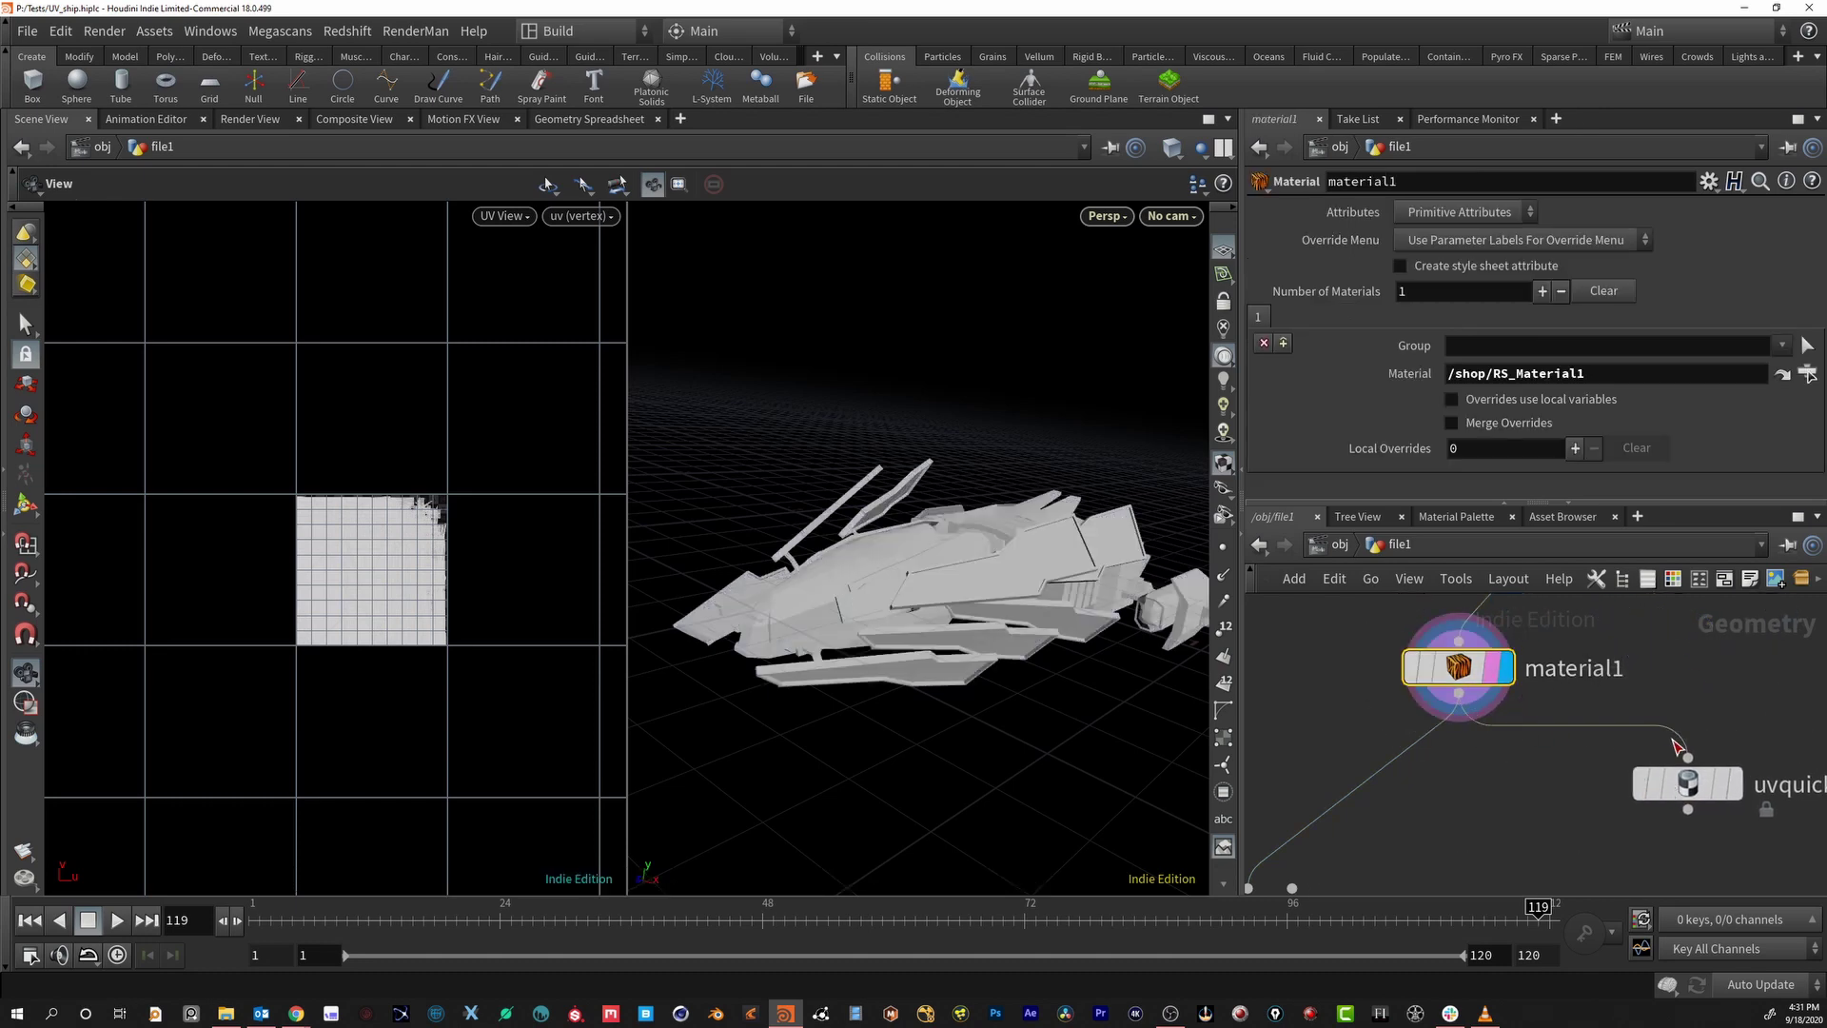
mouse_move(1470, 687)
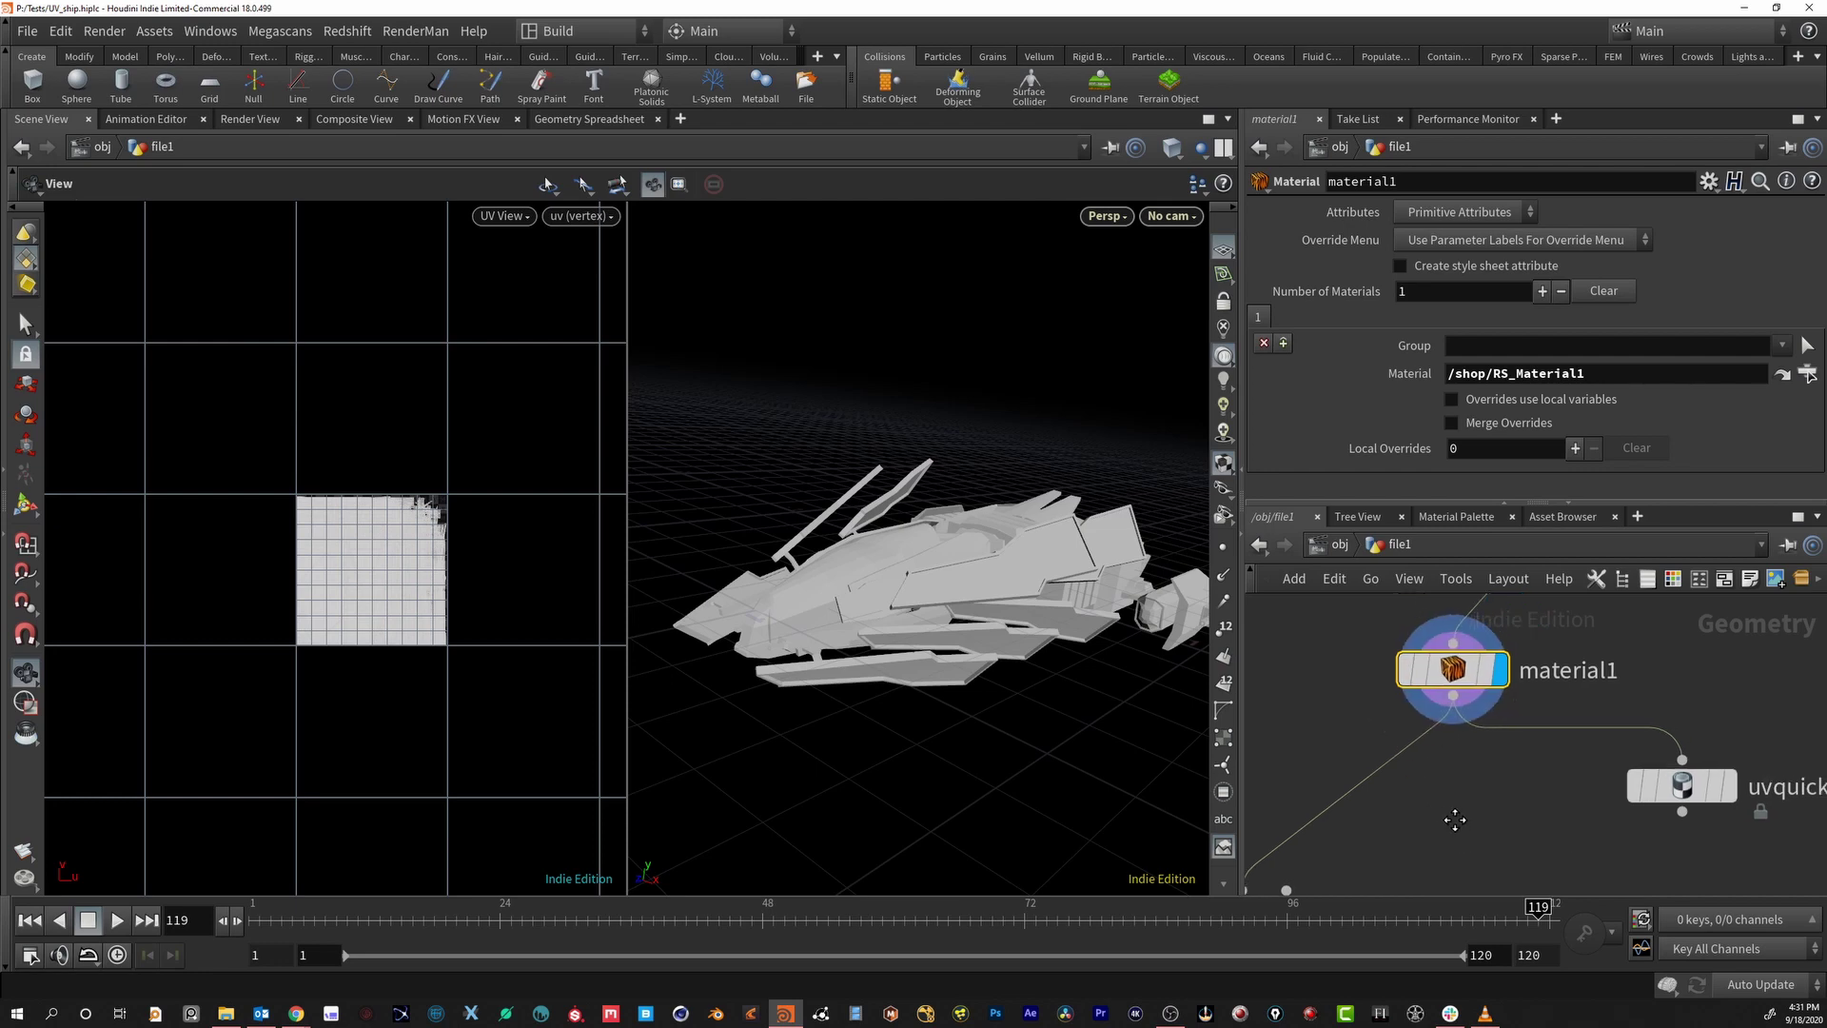
Reposition uvlayout1 and uvquickshade5 below material1 to make room for another node
middle_drag(1465, 824, 1508, 721)
middle_drag(1337, 823, 1321, 837)
mouse_move(1321, 838)
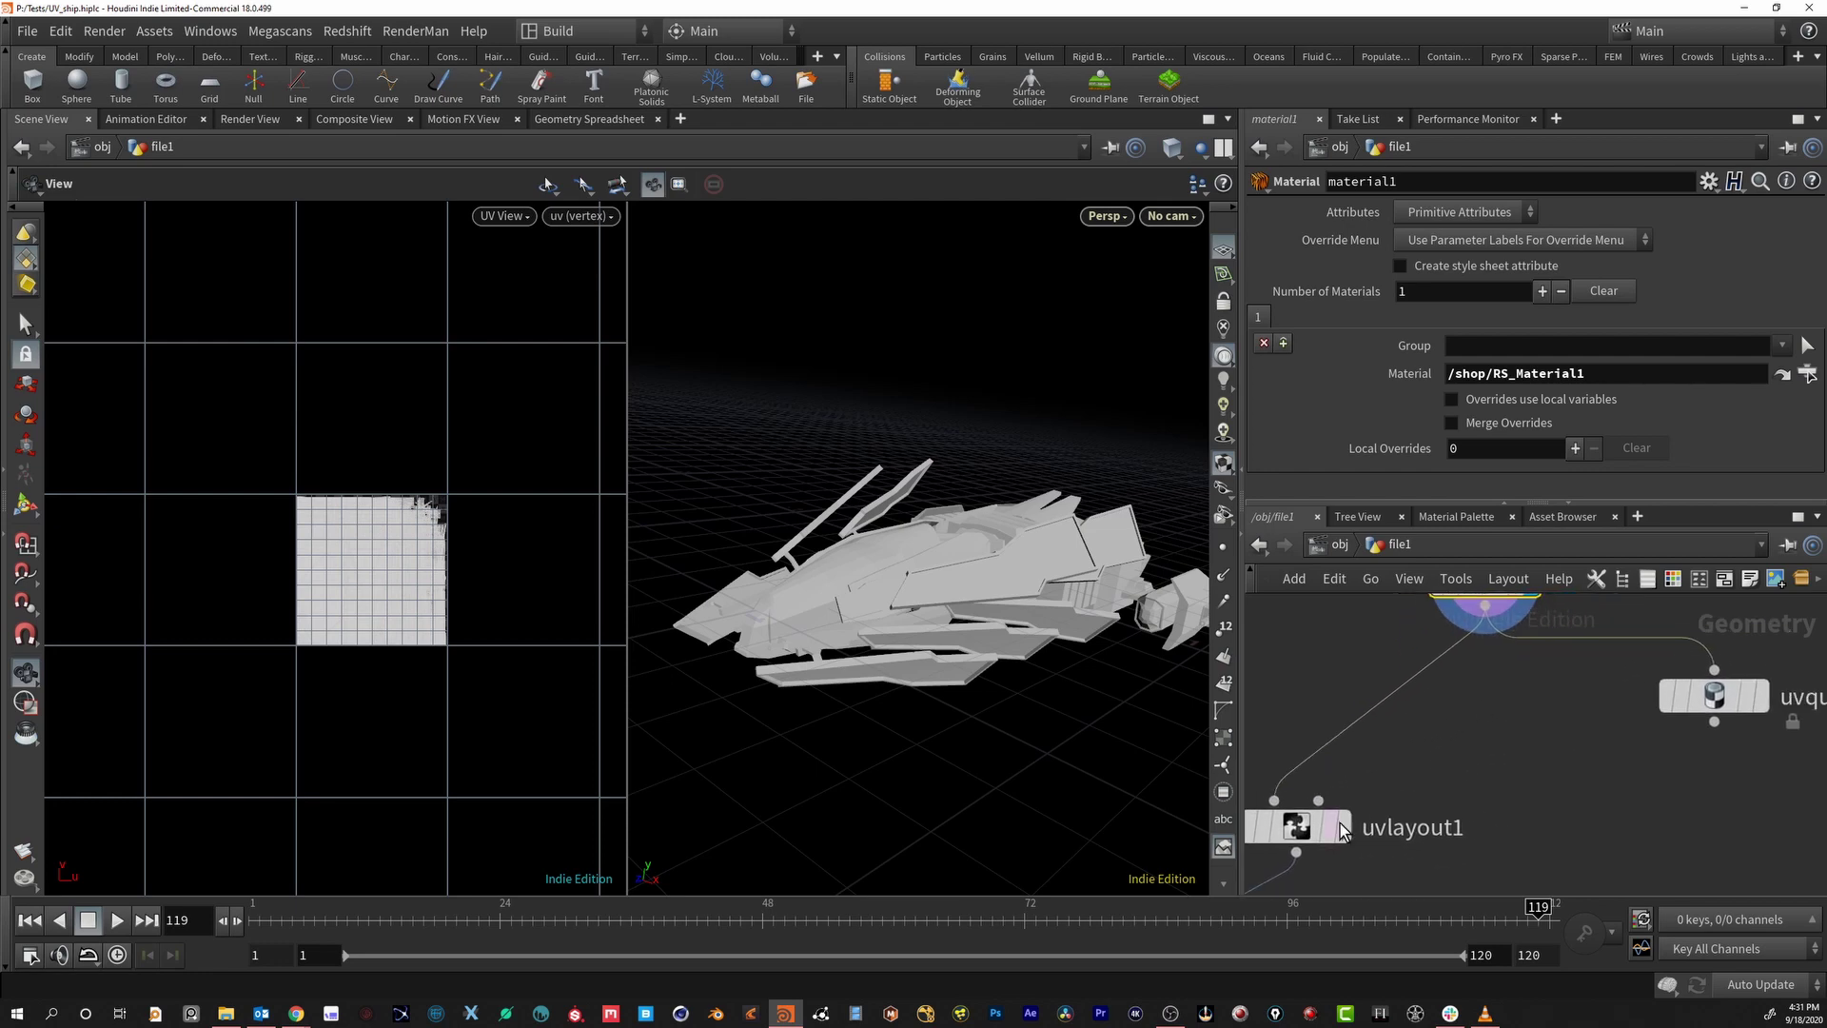
drag(1321, 837, 1432, 817)
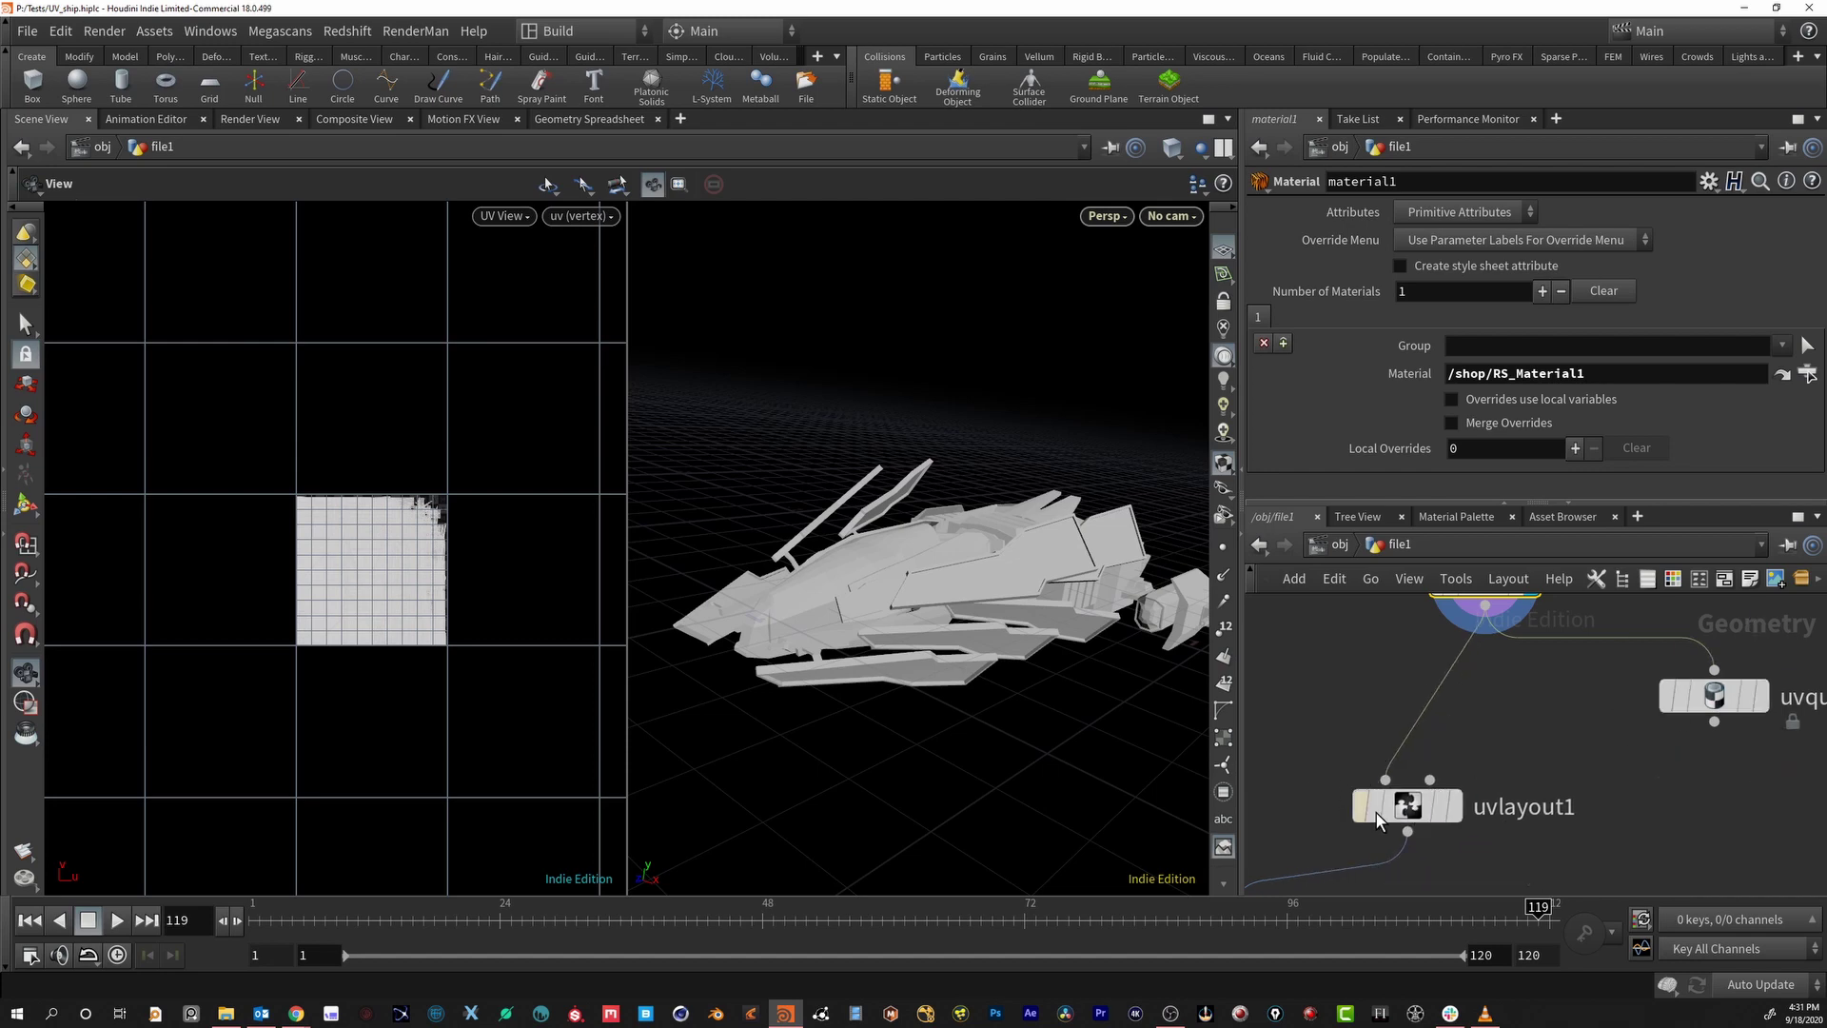
middle_drag(1454, 735, 1332, 737)
middle_drag(1513, 741, 1624, 723)
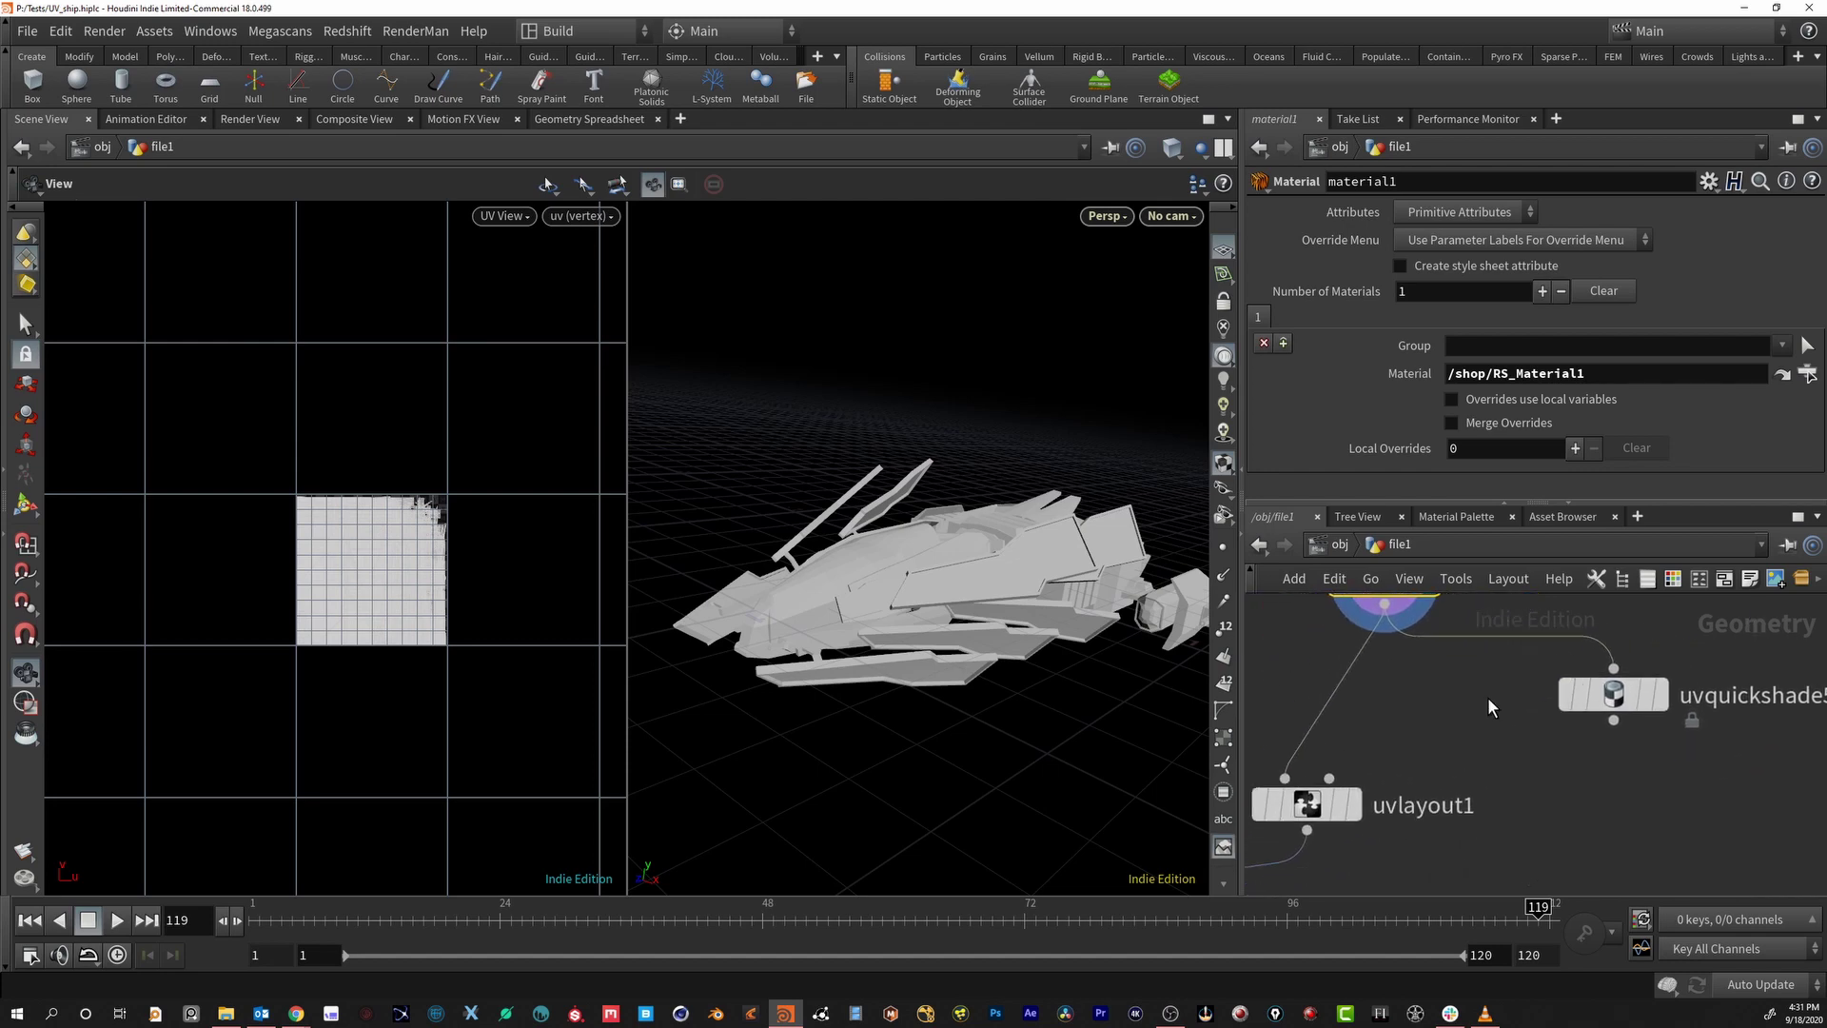
Insert a UV Layout node on the wire between material1 and uvquickshade5 and display its result
mouse_move(1624, 723)
key(Tab)
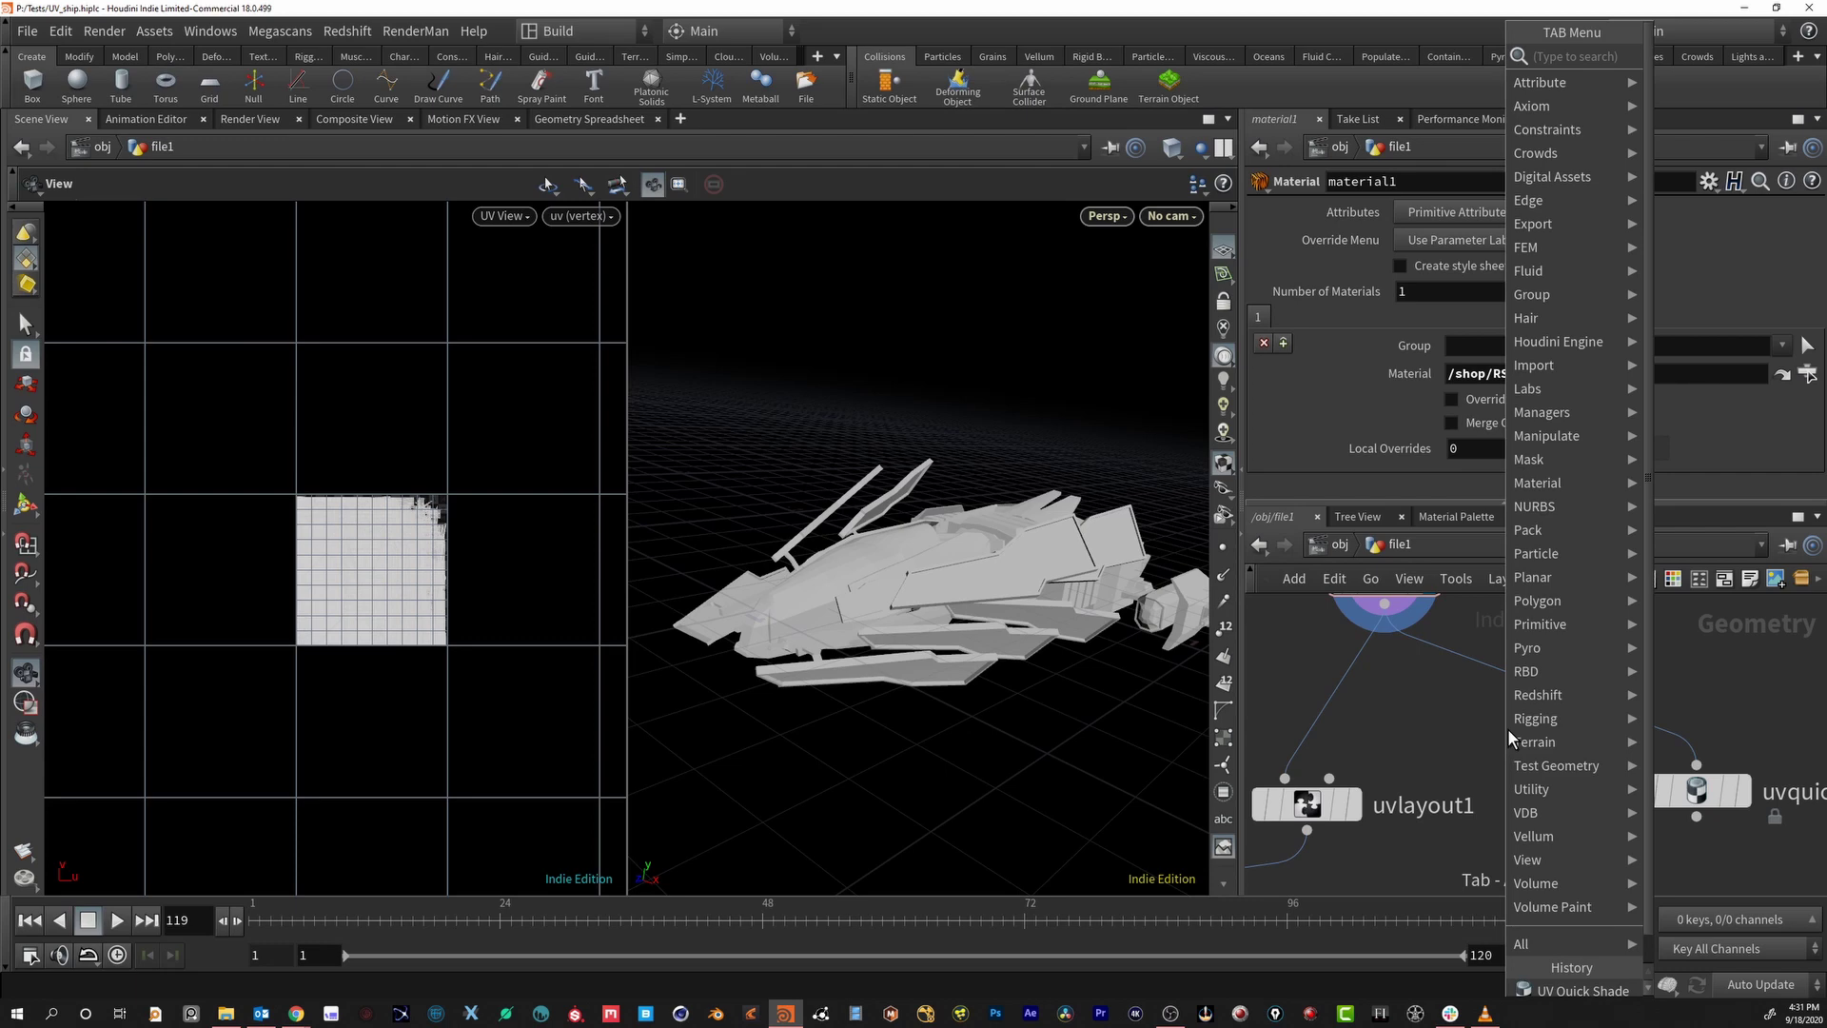
text(uvla)
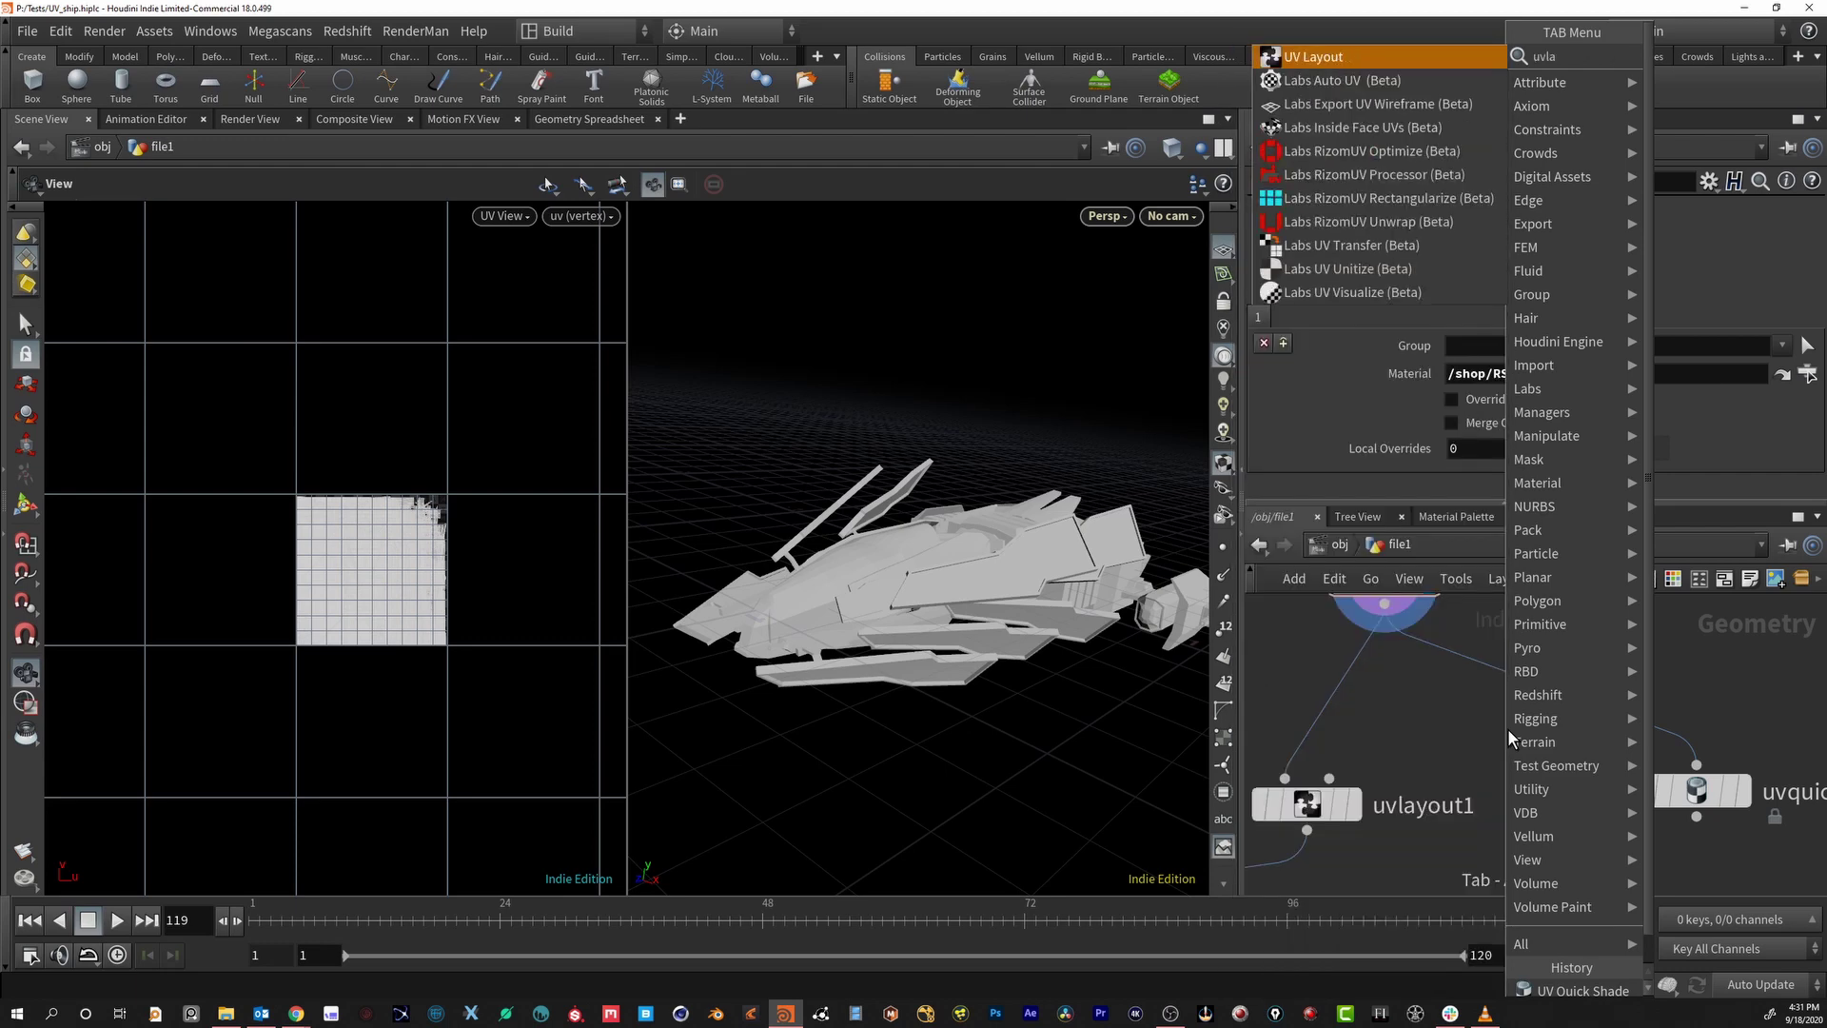
key(Return)
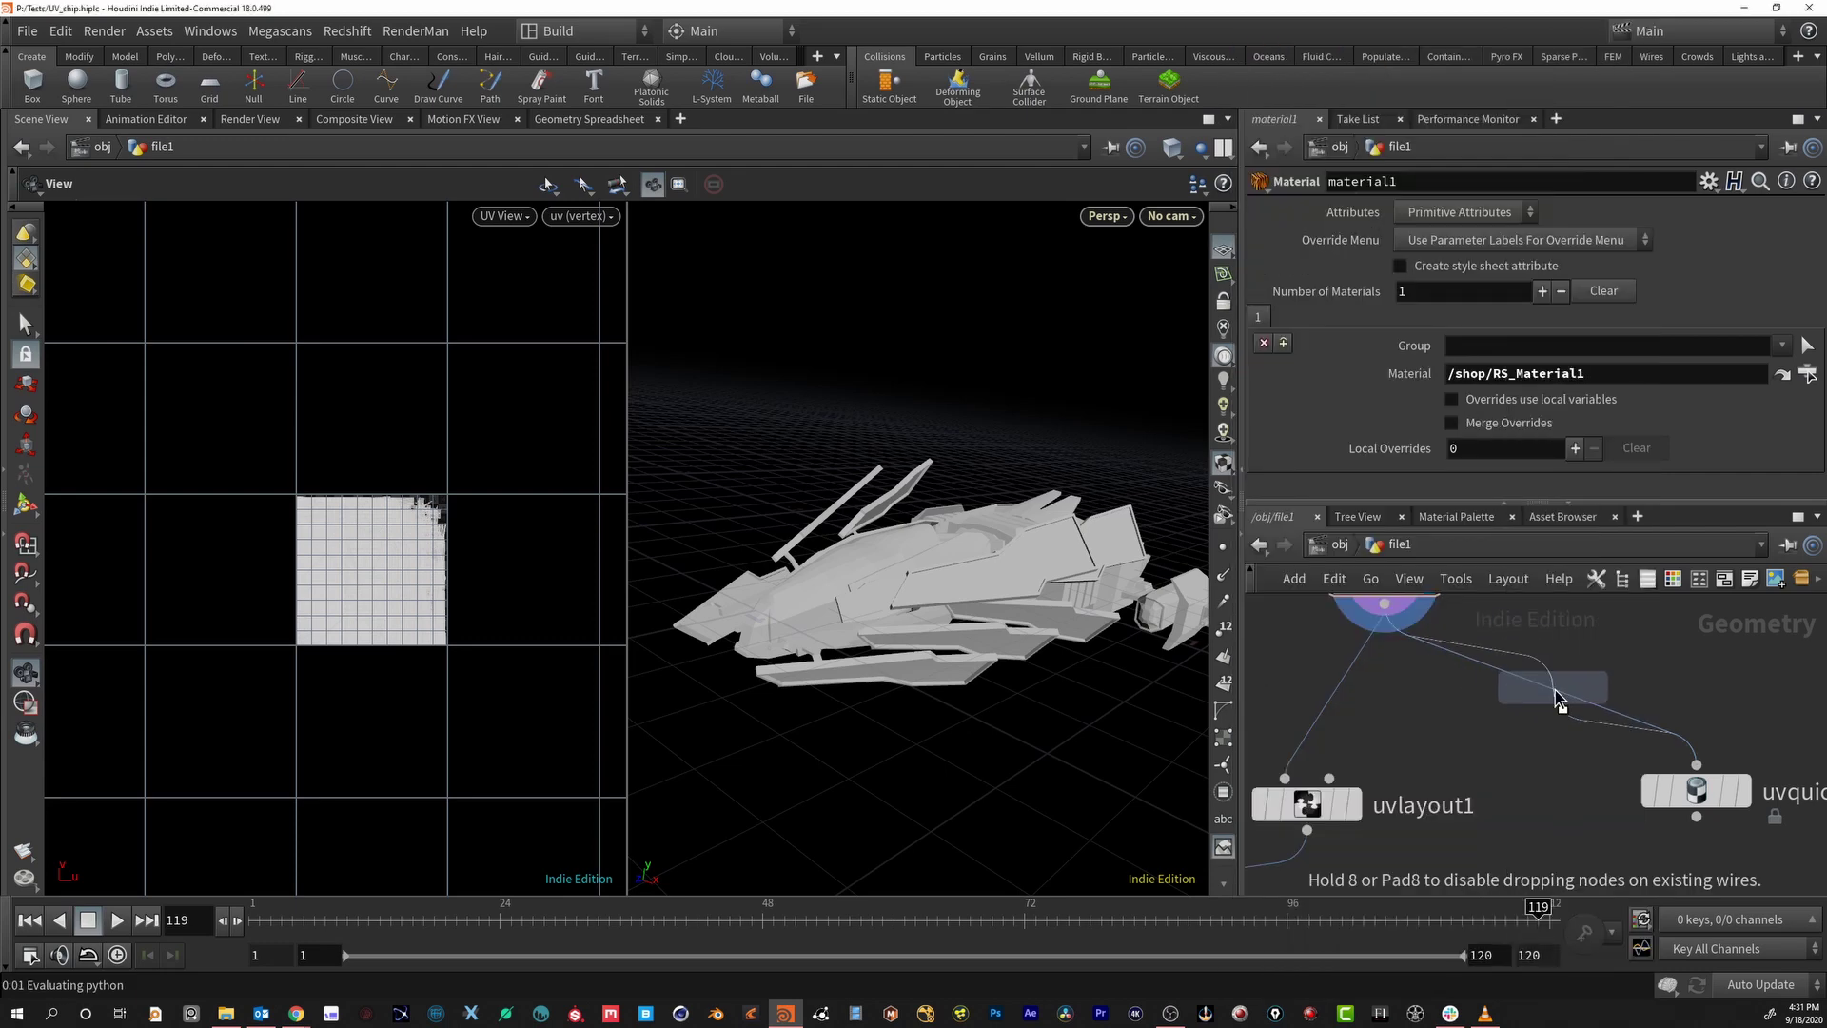
click(1559, 701)
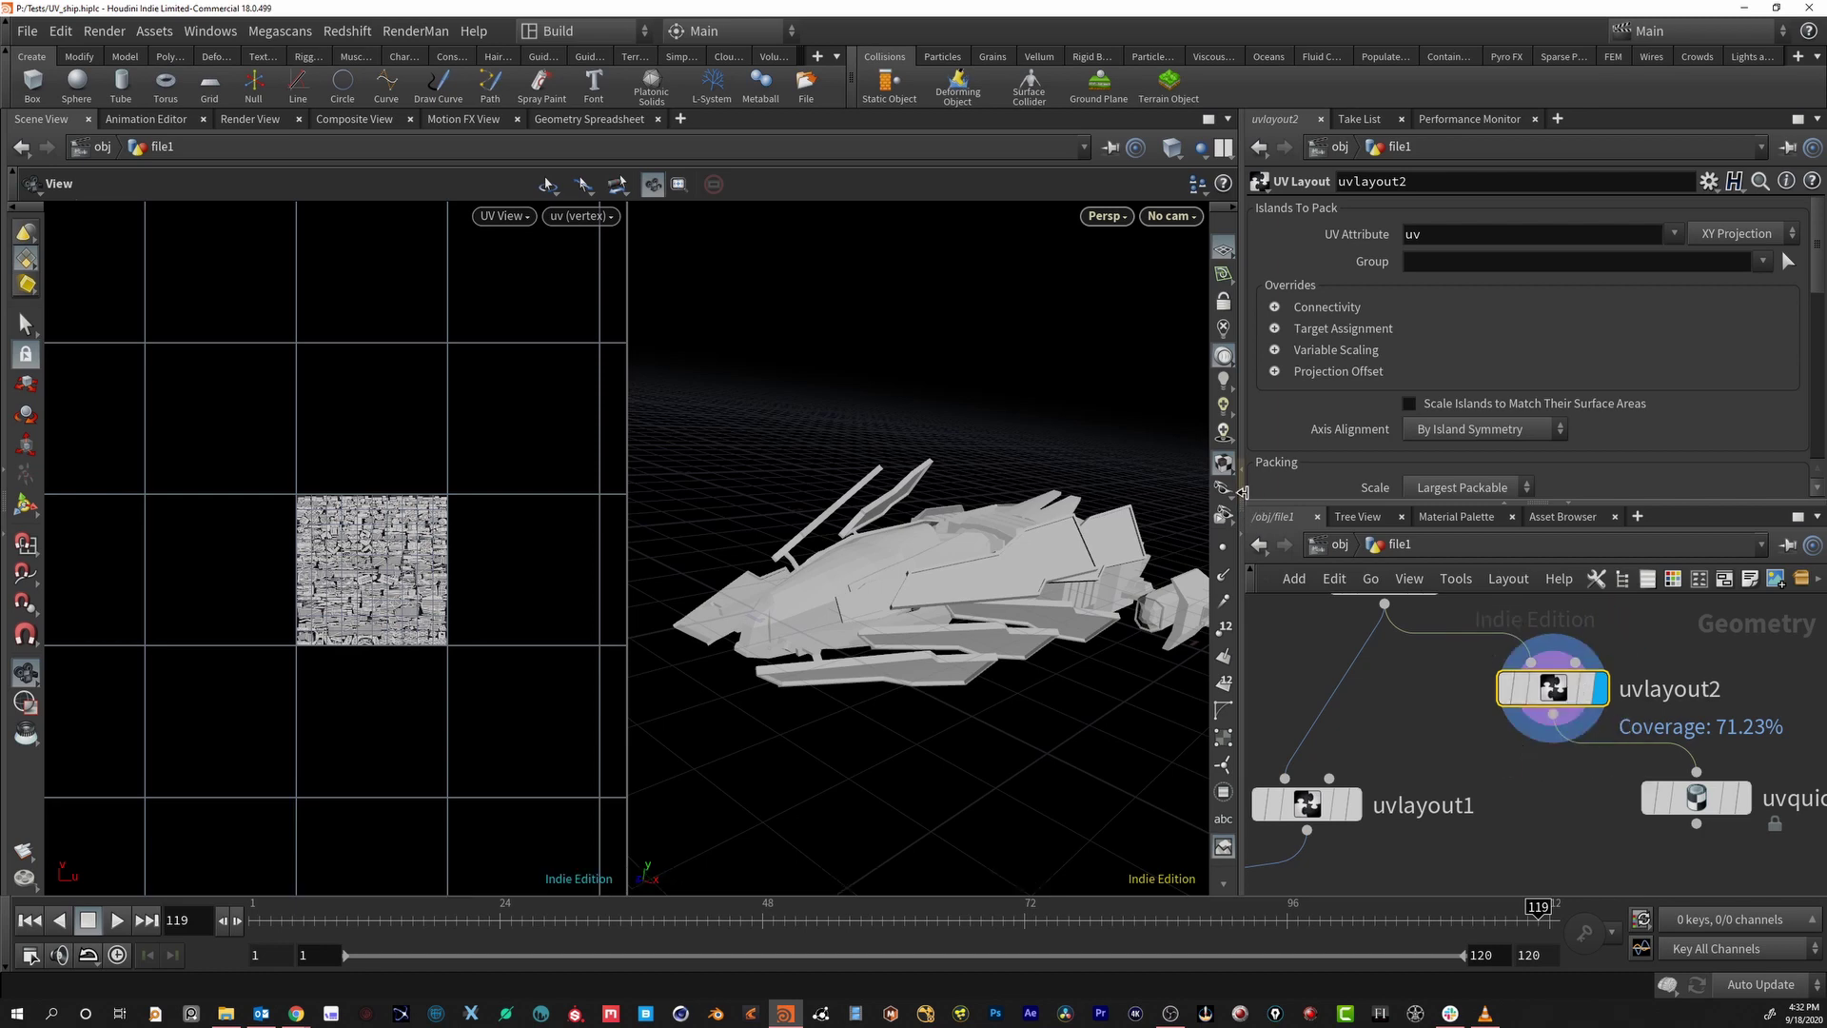
Set the packing scale of uvlayout2 to Fixed and inspect how the islands spread in the UV view
drag(1241, 491, 868, 503)
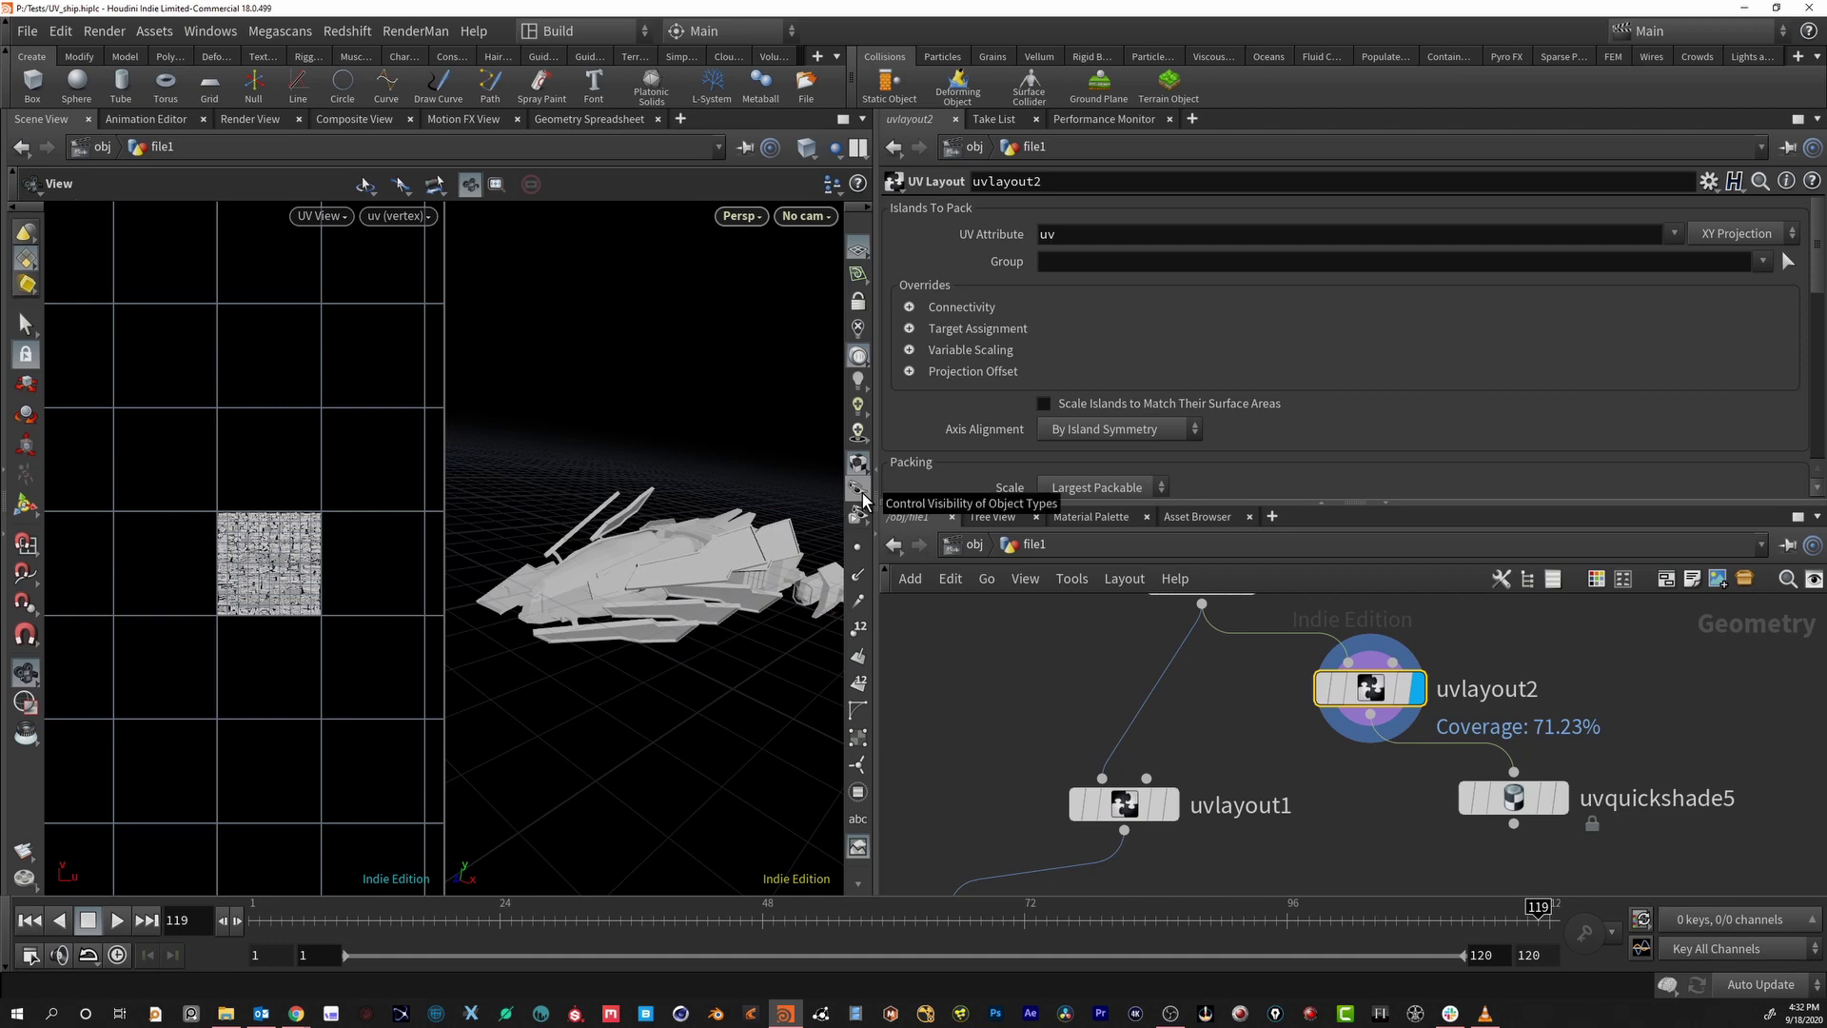
drag(1820, 294, 1820, 351)
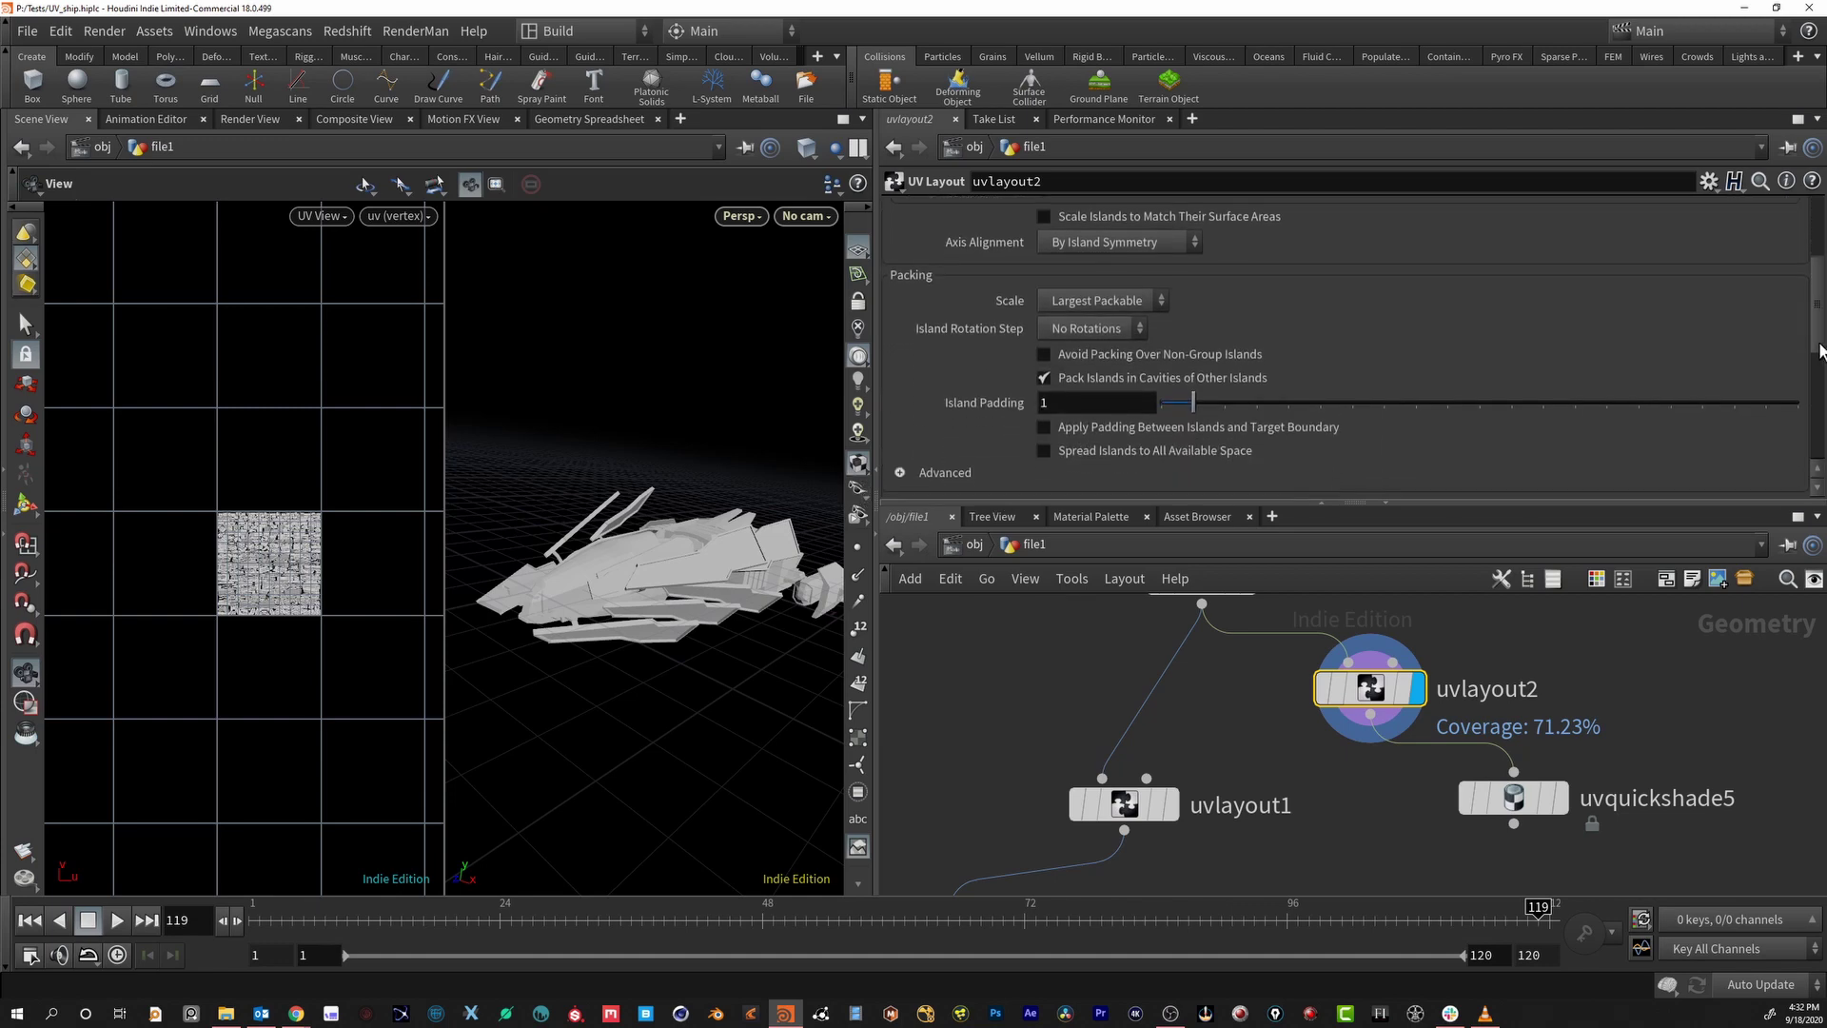
click(1145, 303)
click(1118, 344)
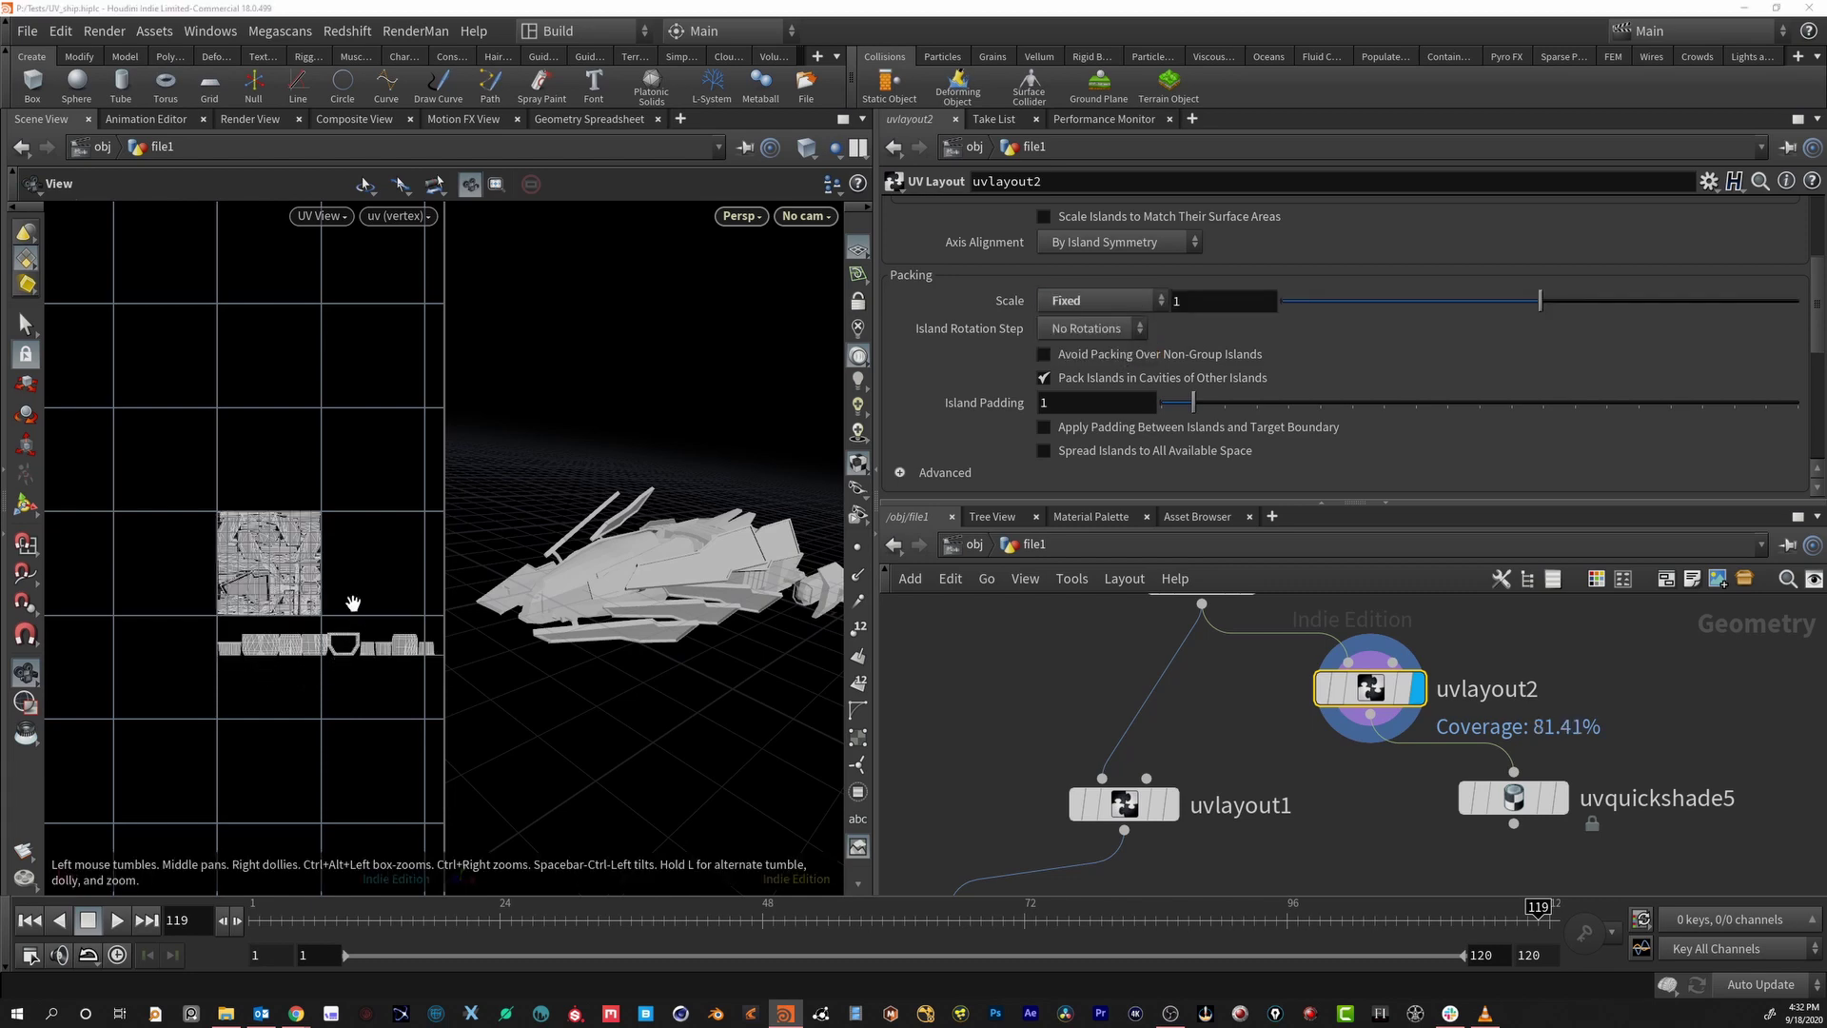
scroll(337, 597, down, 3)
scroll(337, 597, down, 3)
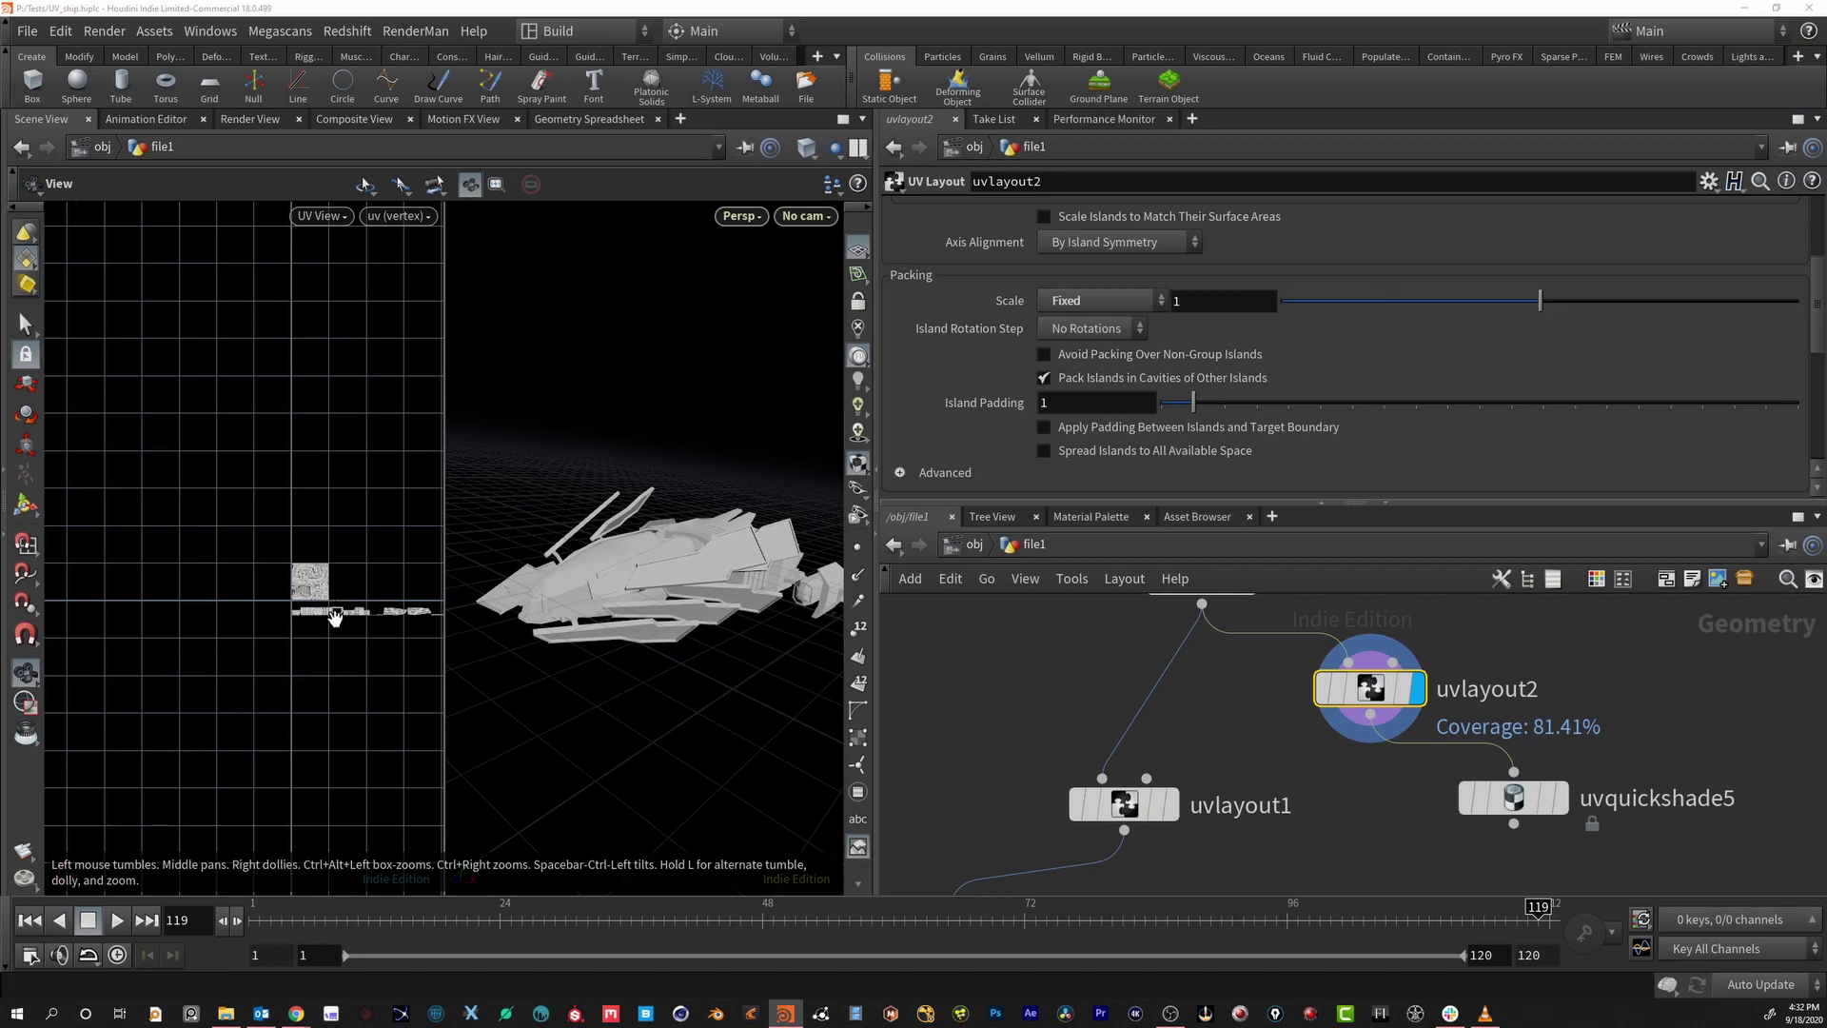
Keep the island rotation step at No Rotations and pack the islands of uvlayout2 into UDIM Tiles
click(1125, 325)
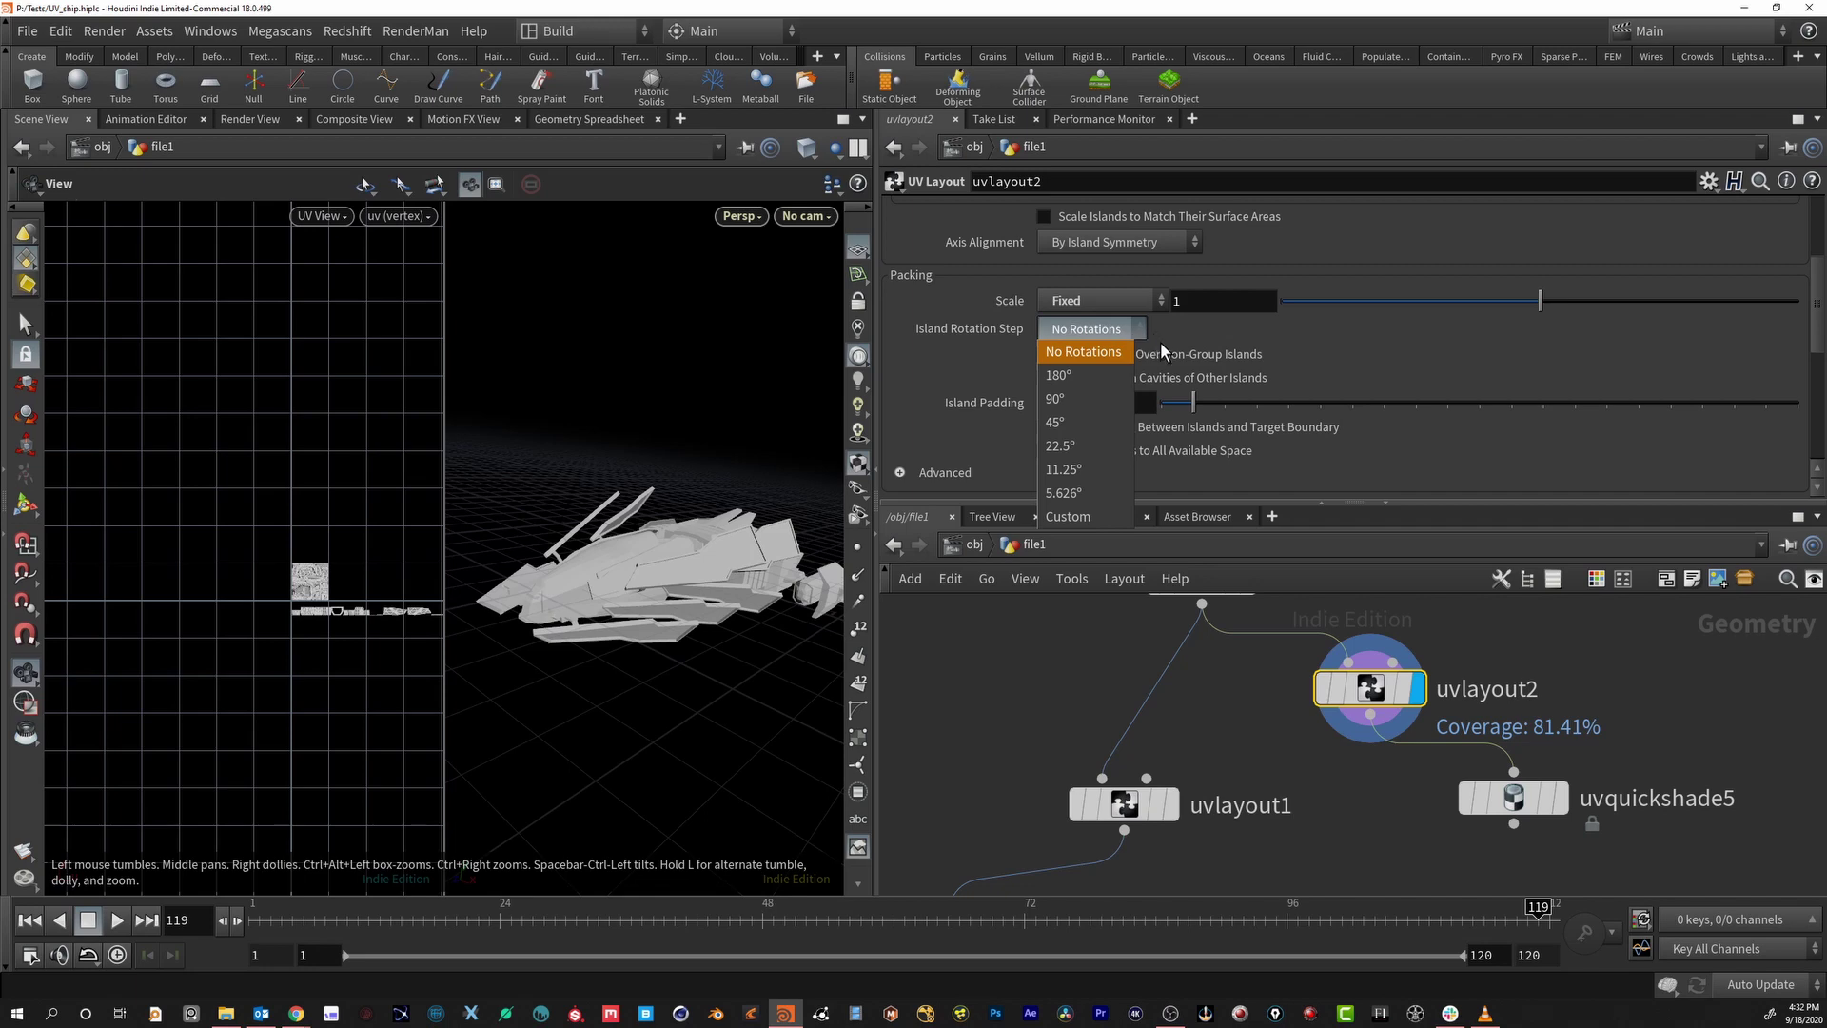
click(1159, 339)
drag(1818, 350, 1818, 404)
click(1140, 362)
click(1129, 387)
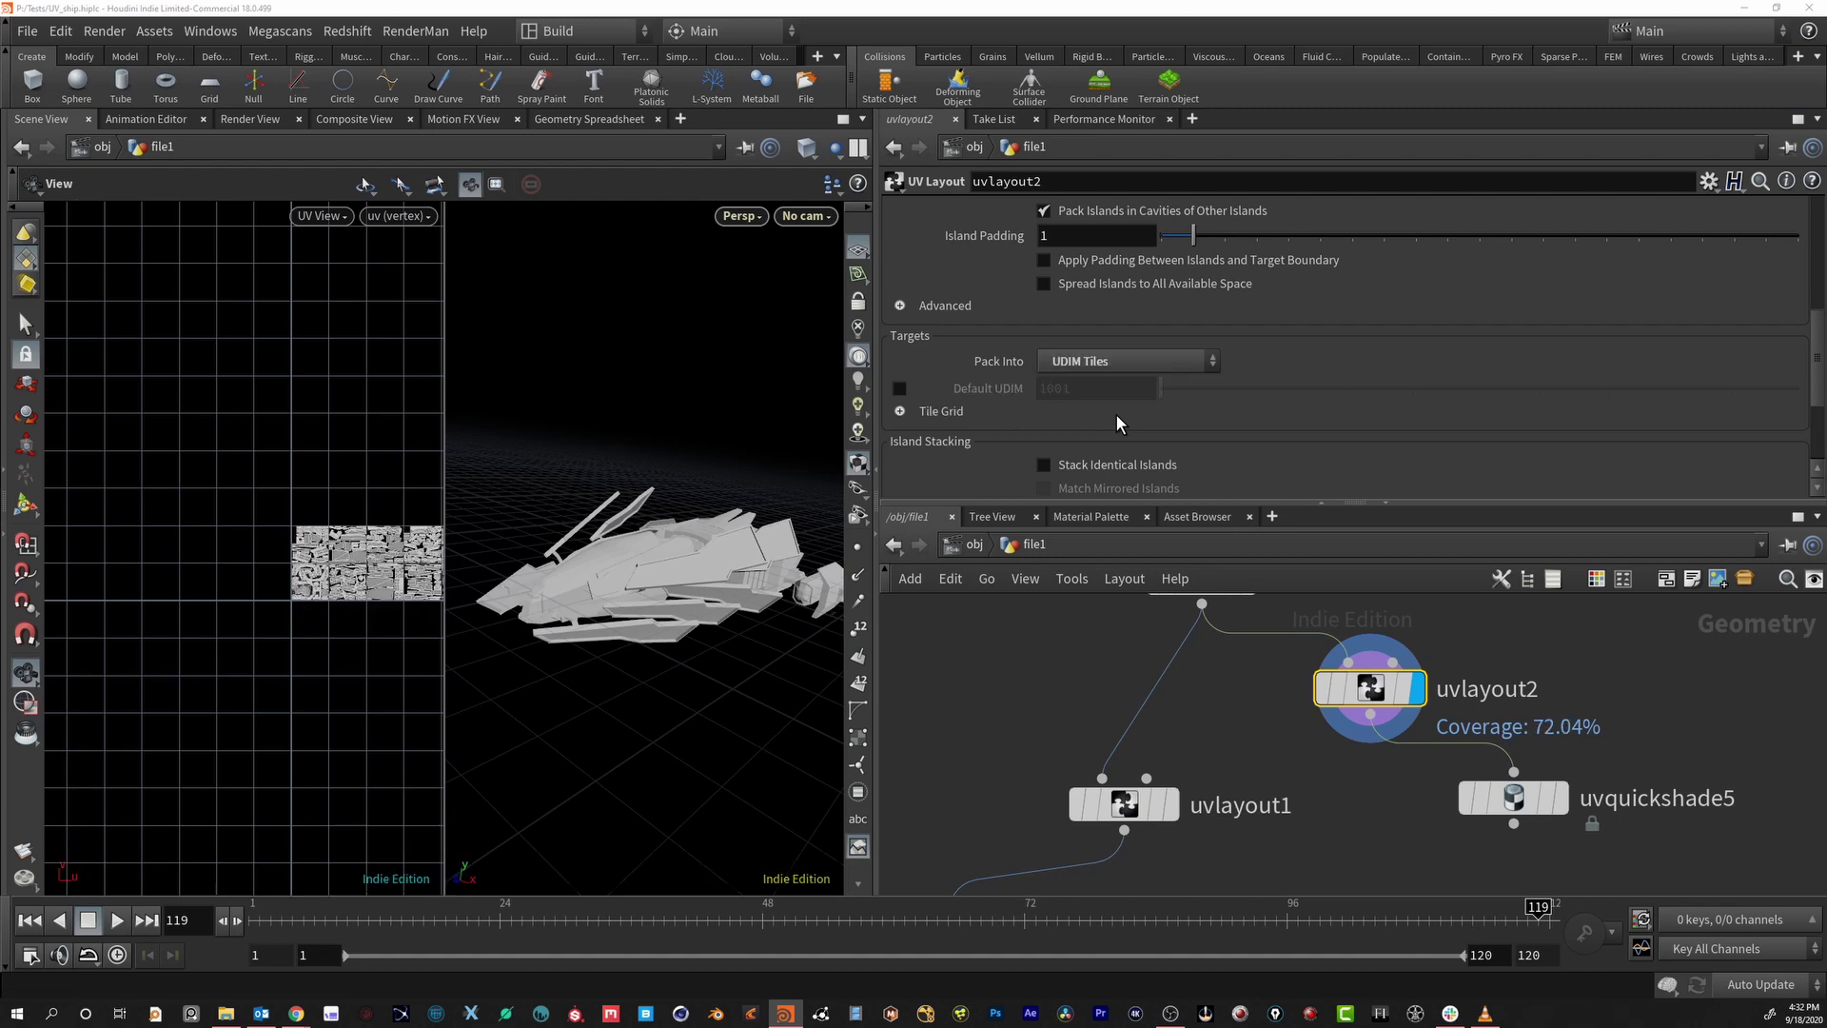
middle_drag(359, 631, 159, 690)
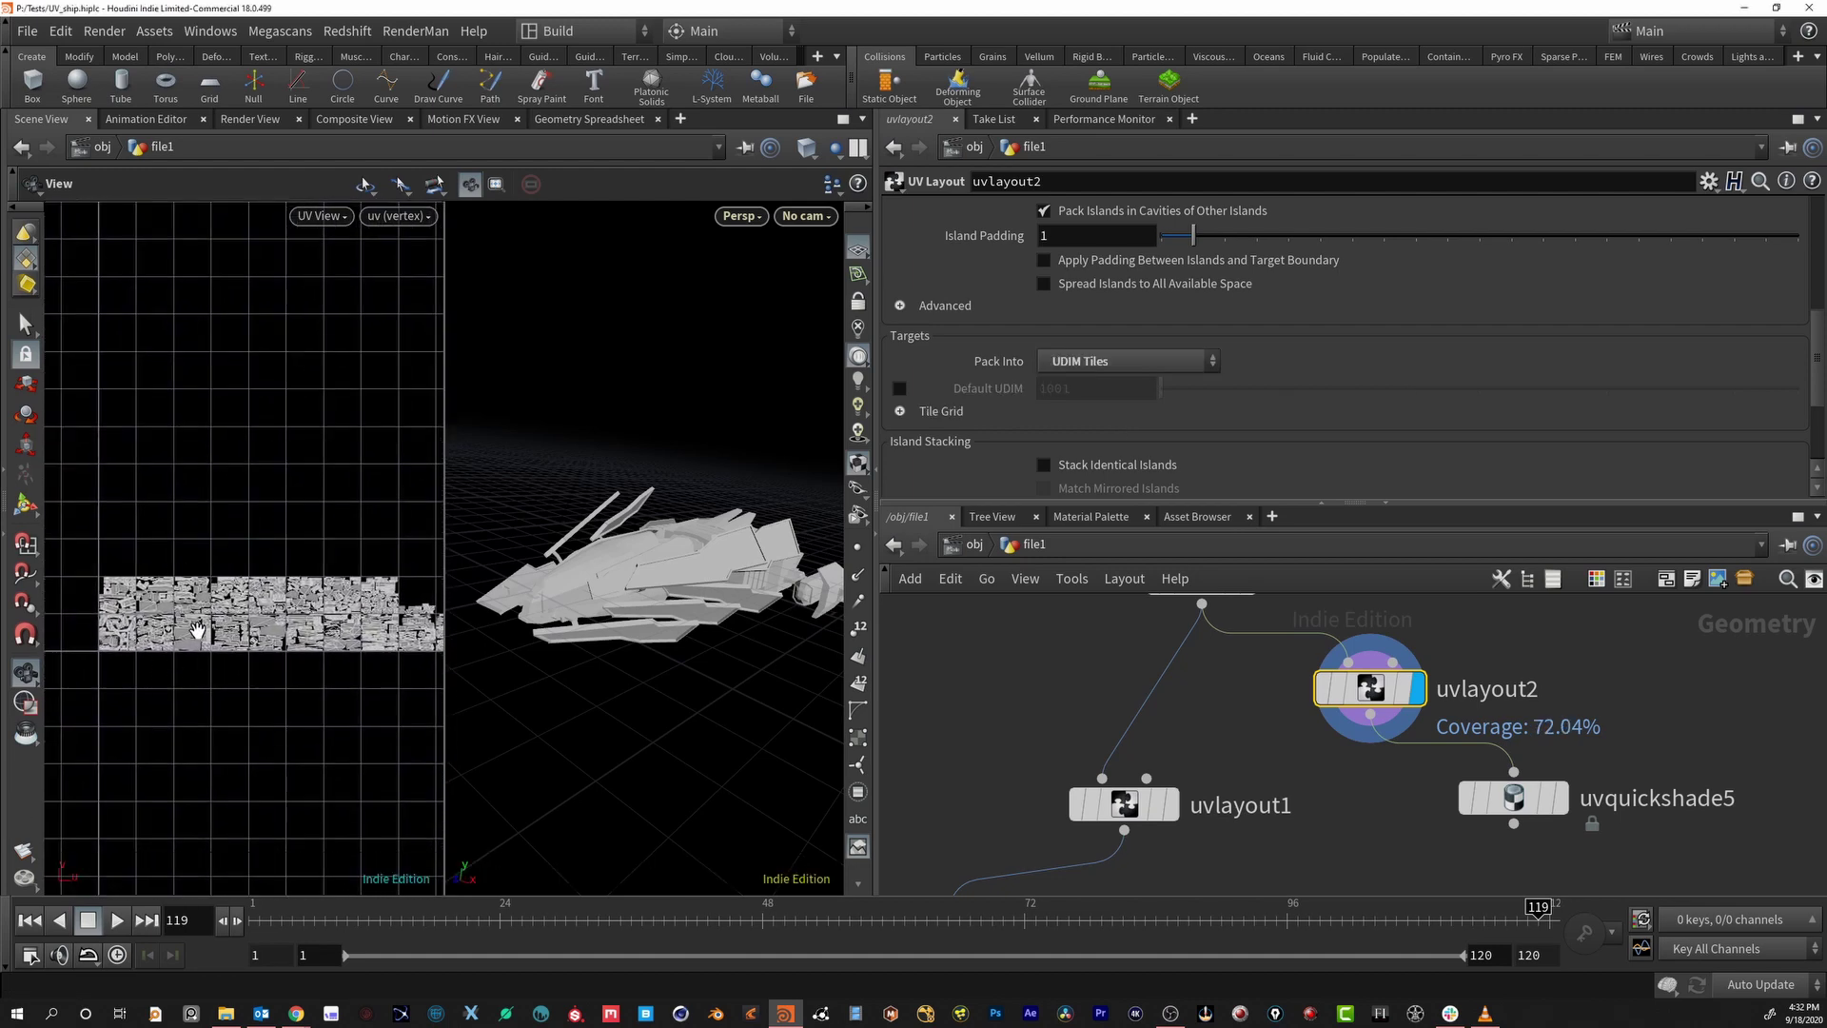
Try 7 and 4 columns for the UDIM tile grid of uvlayout2, and settle on 5
click(900, 411)
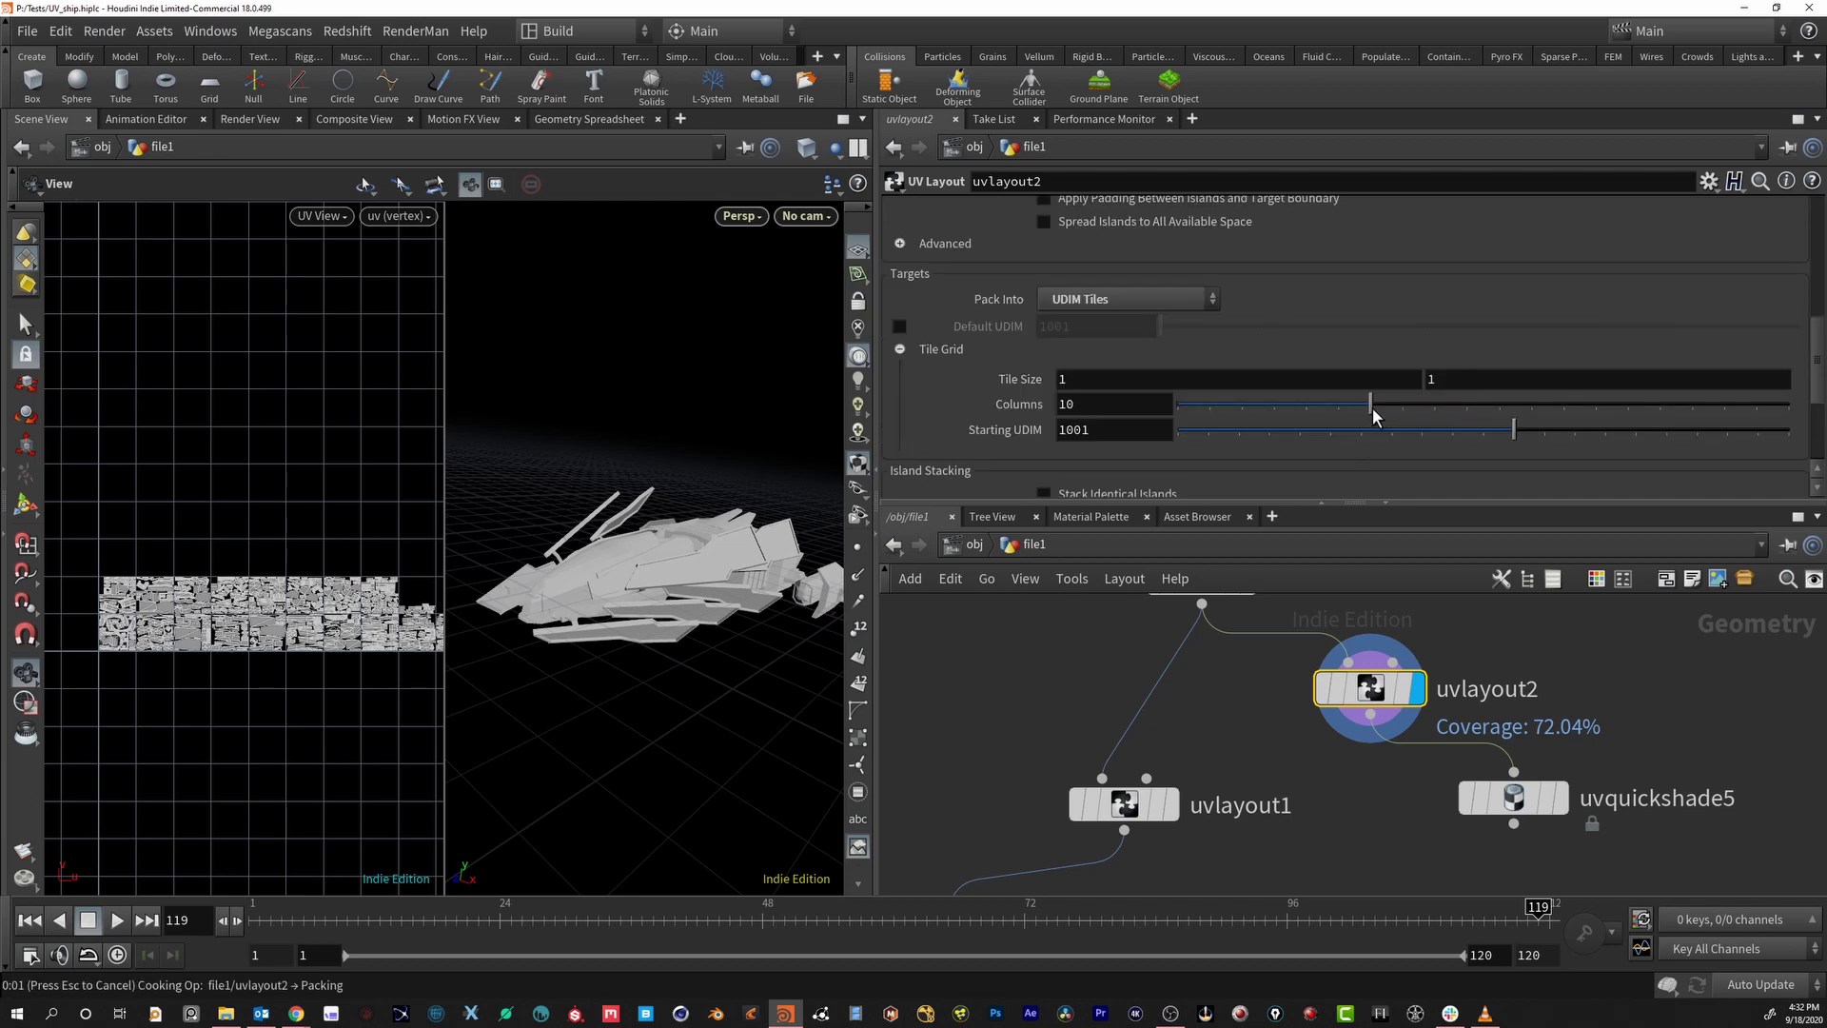
drag(1379, 416, 1374, 418)
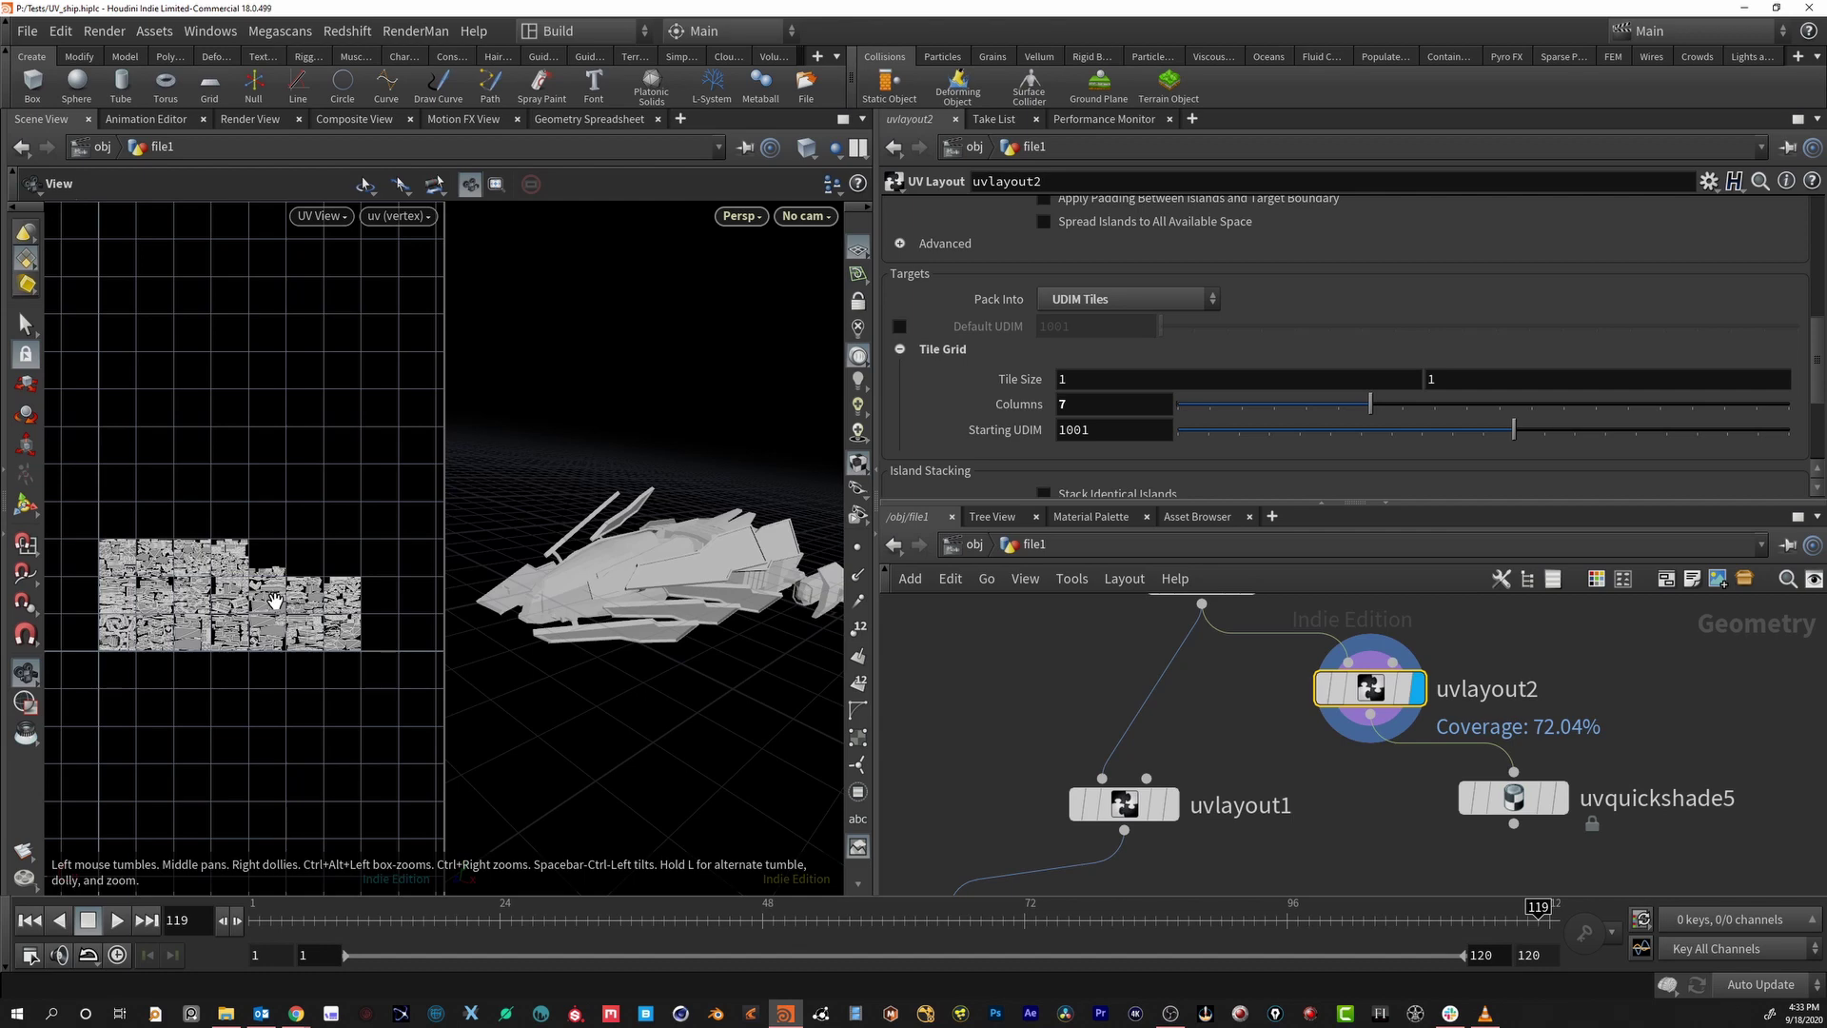
click(1288, 408)
drag(1285, 415, 1271, 413)
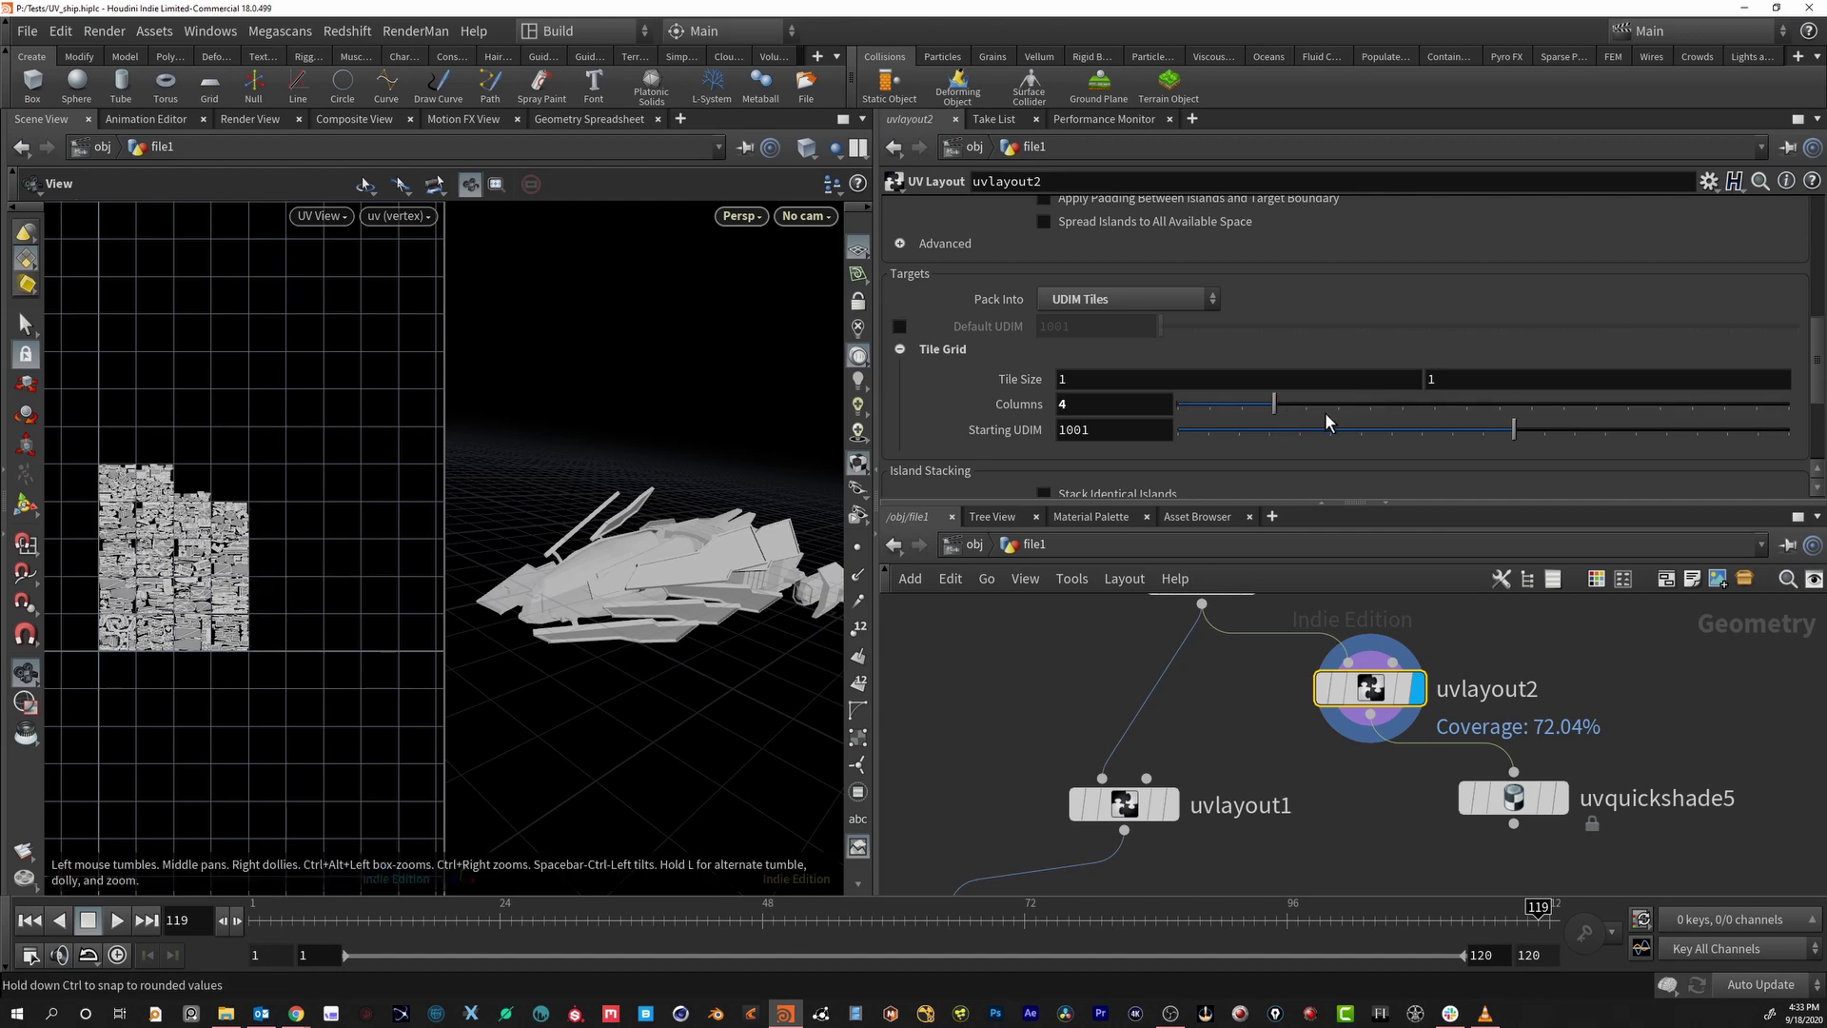
drag(1336, 425, 1344, 416)
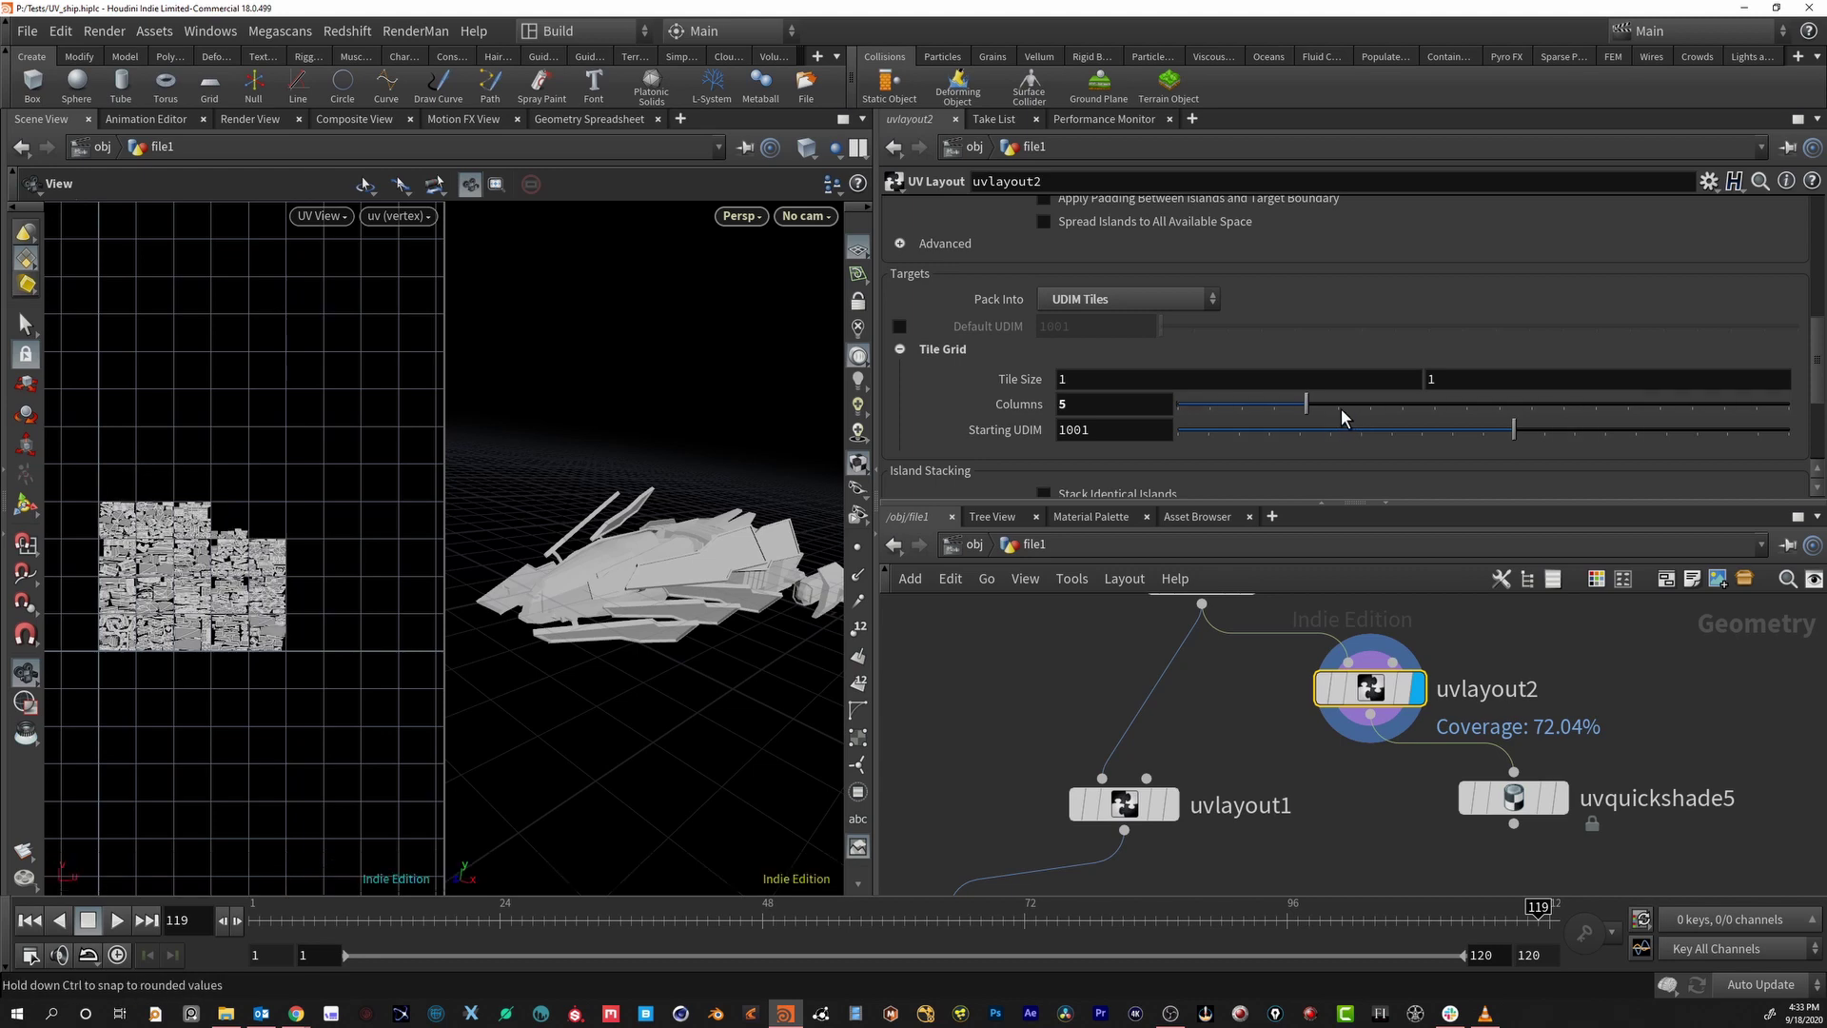
Display the filecache1 node and review its save settings for SpaceshipFinal_newUV_v6.obj
middle_drag(904, 856, 996, 646)
click(956, 704)
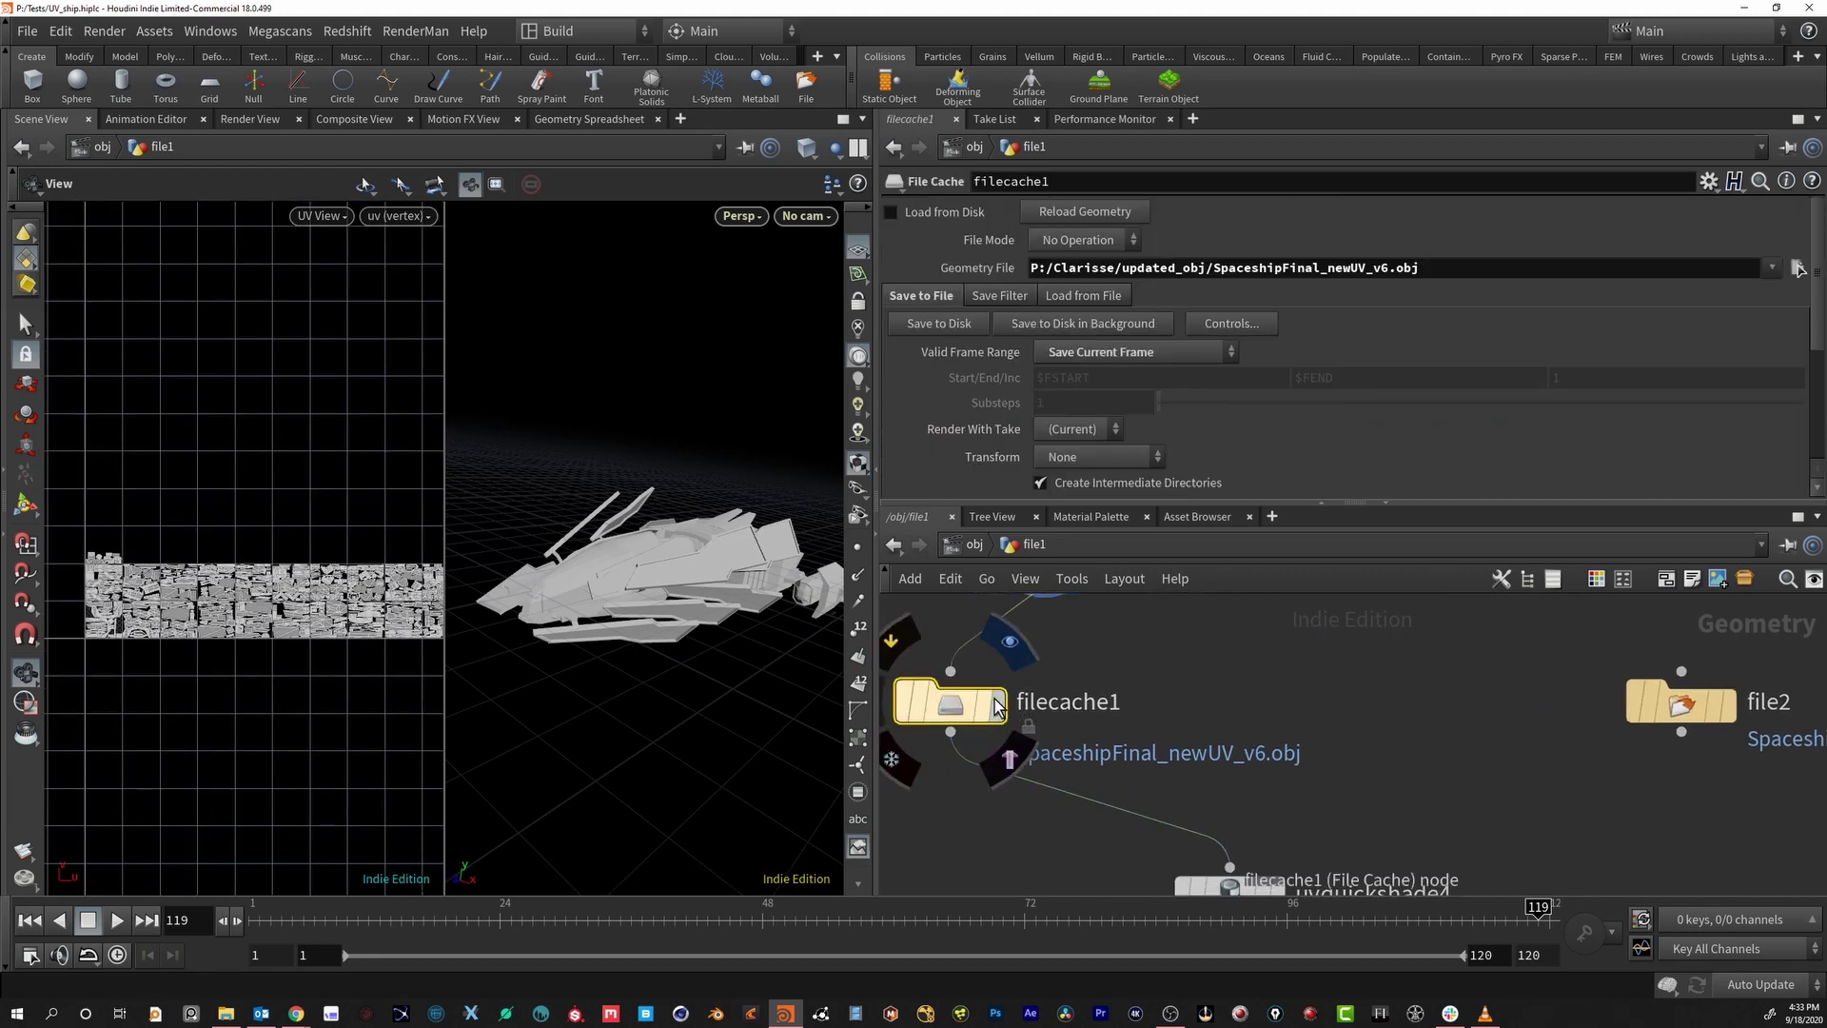
mouse_move(1004, 709)
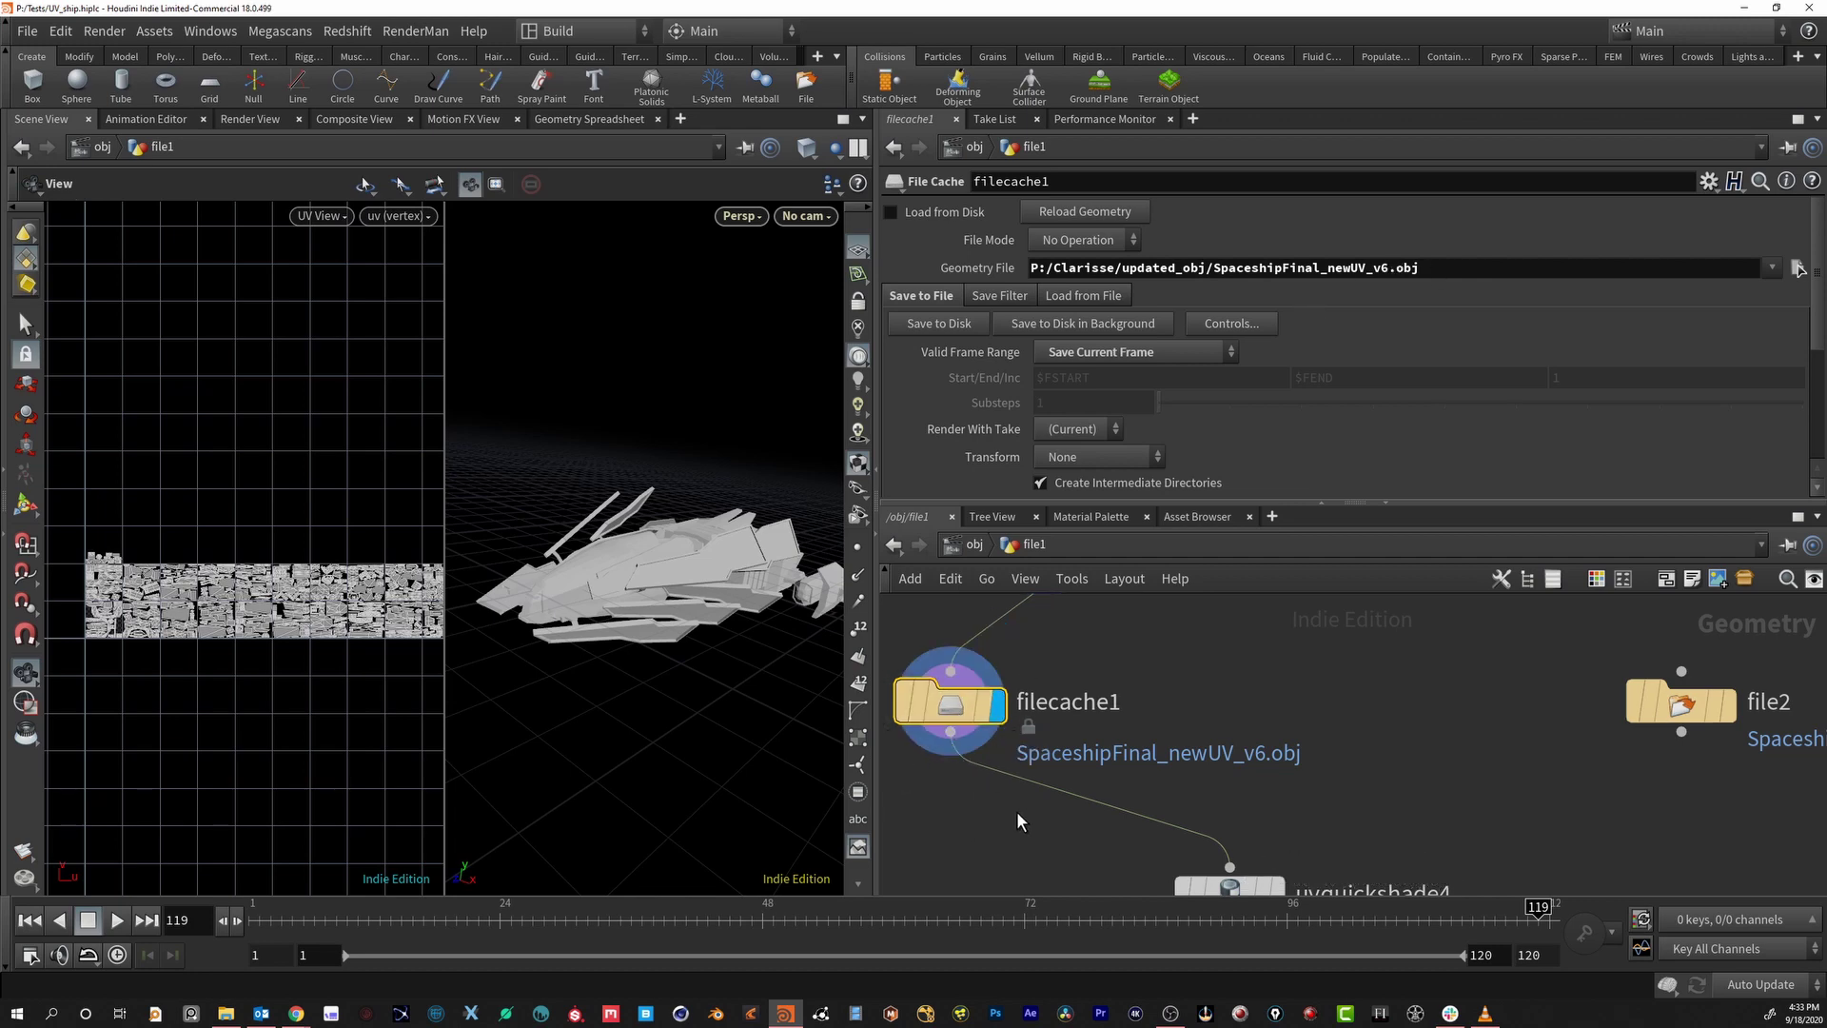
middle_drag(995, 836, 1001, 790)
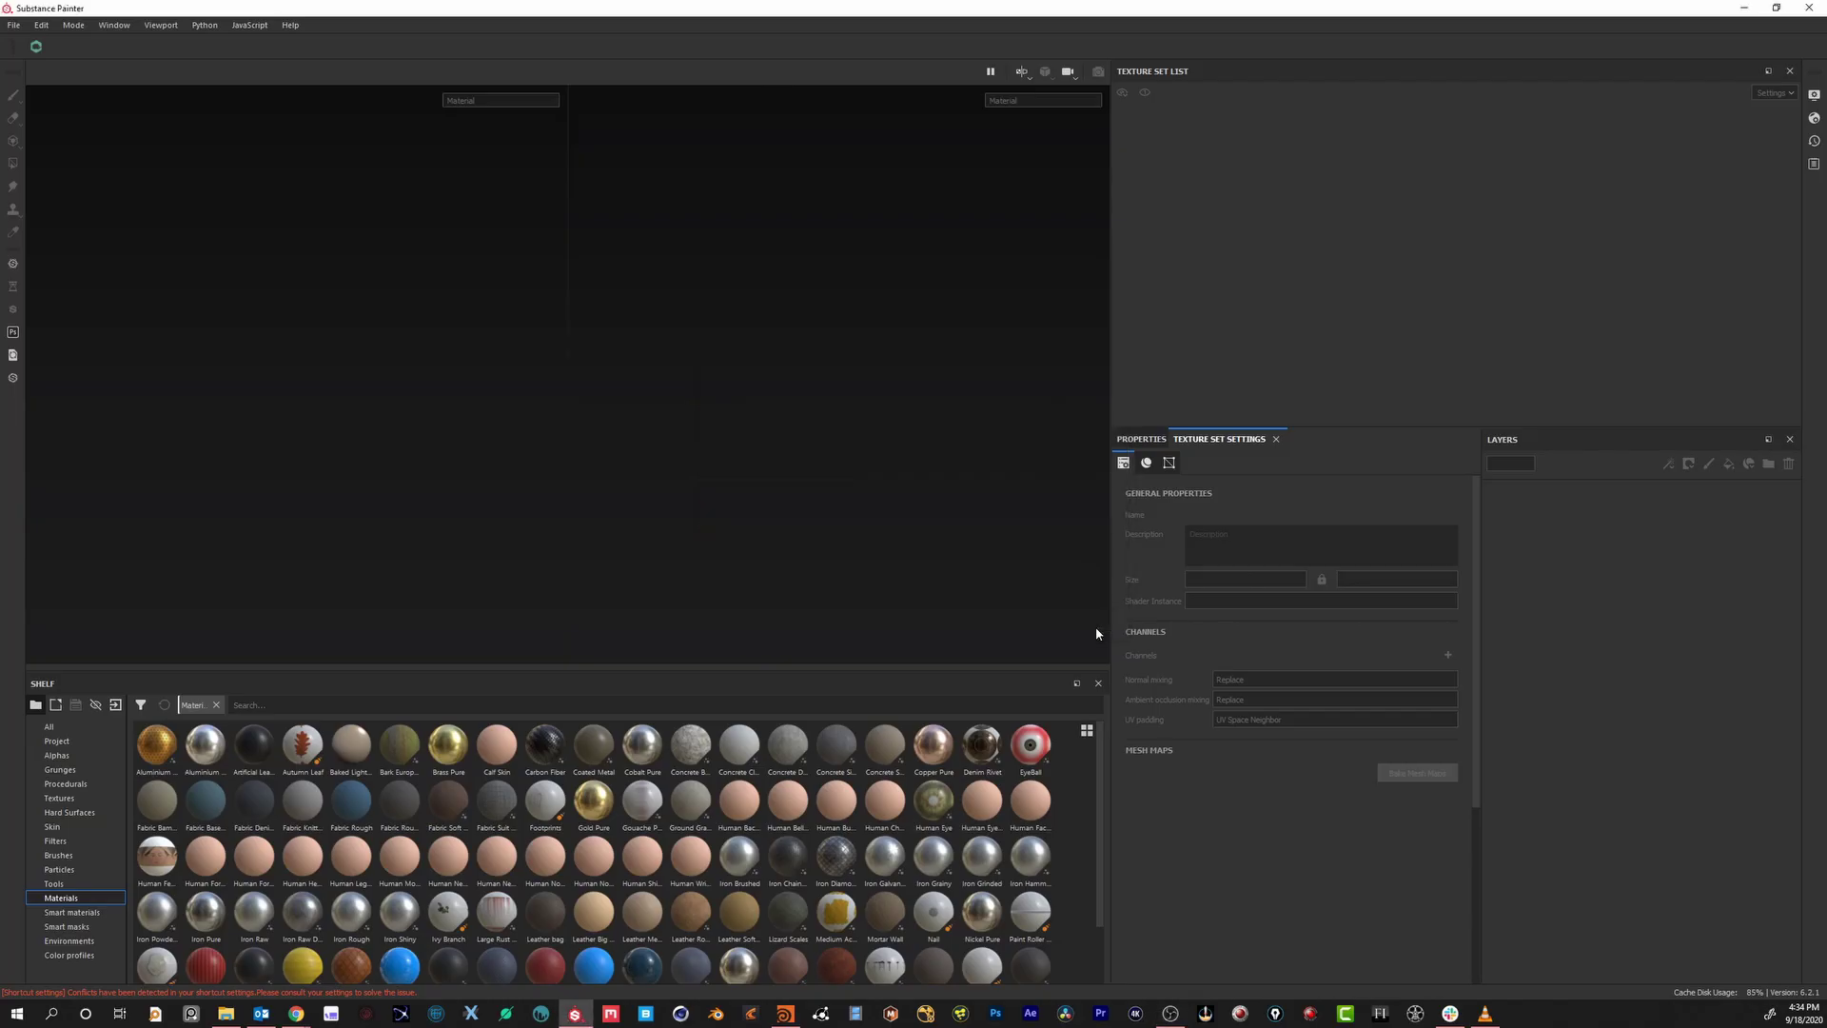
Switch to Substance Painter and start a new project using SpaceshipFinal_newUV_v6 from the updated_obj folder as the mesh
click(13, 25)
click(103, 45)
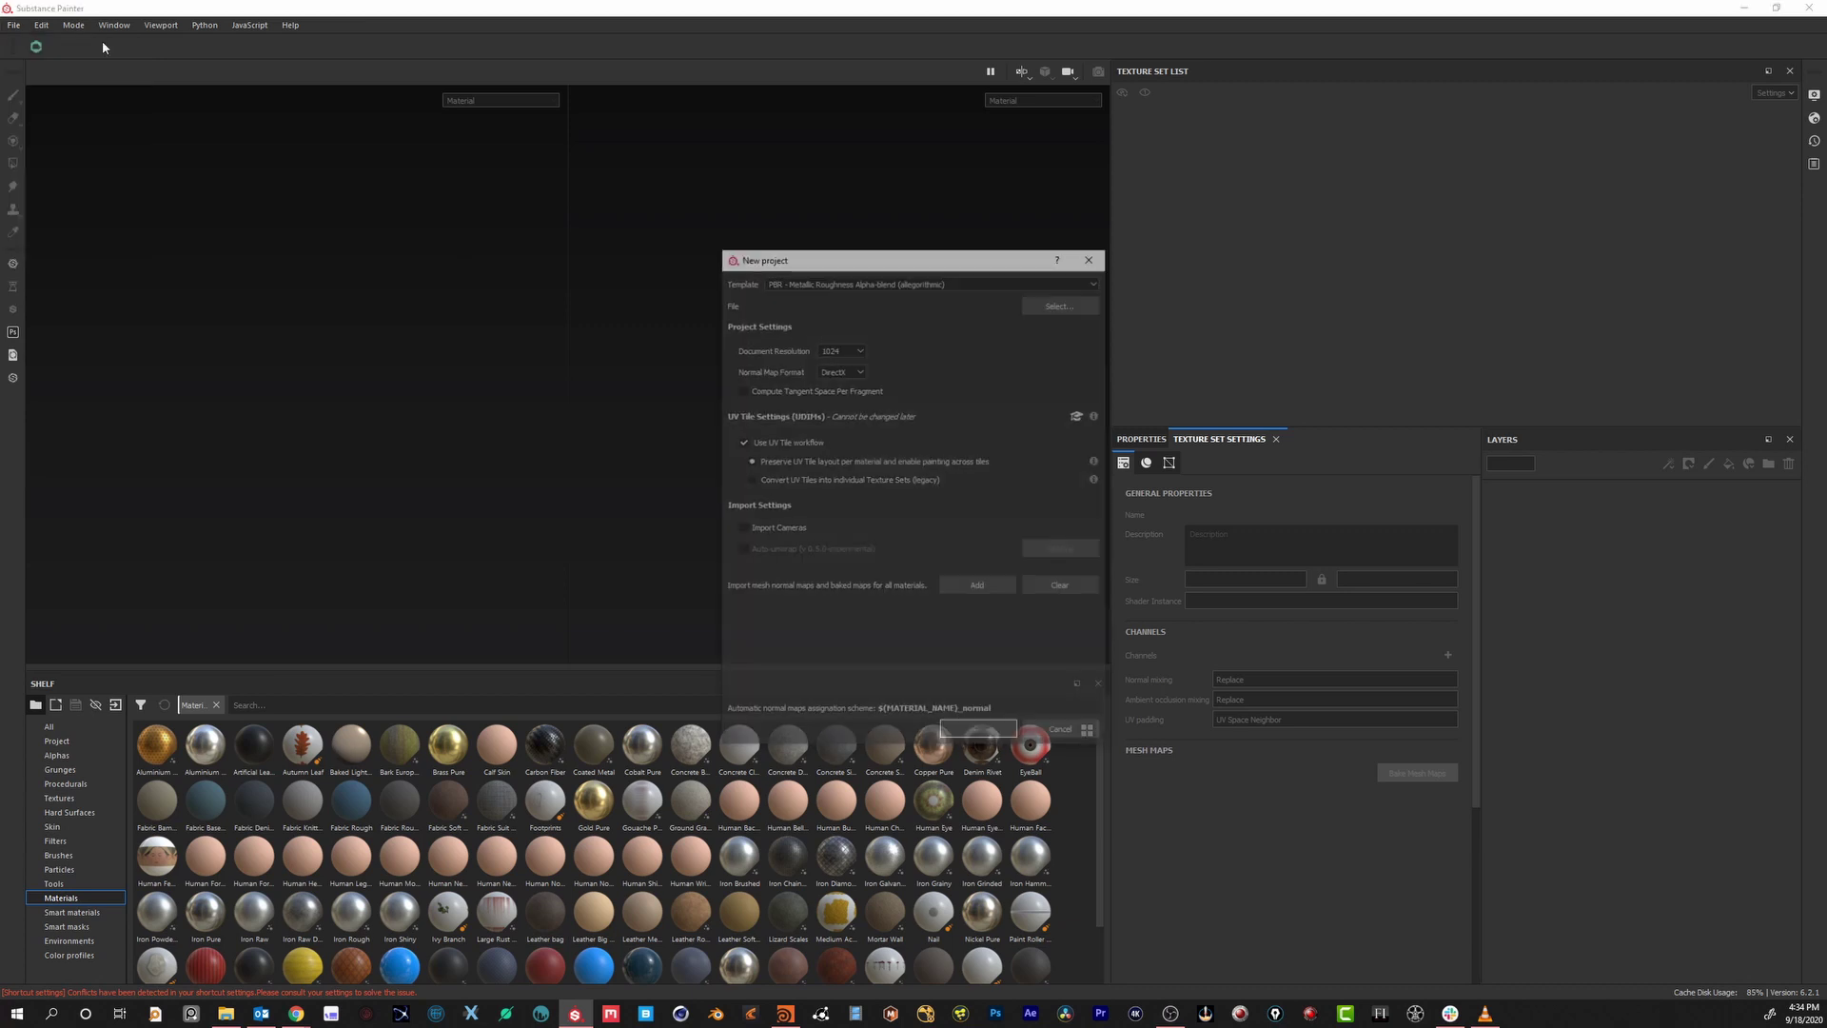
drag(858, 253, 691, 203)
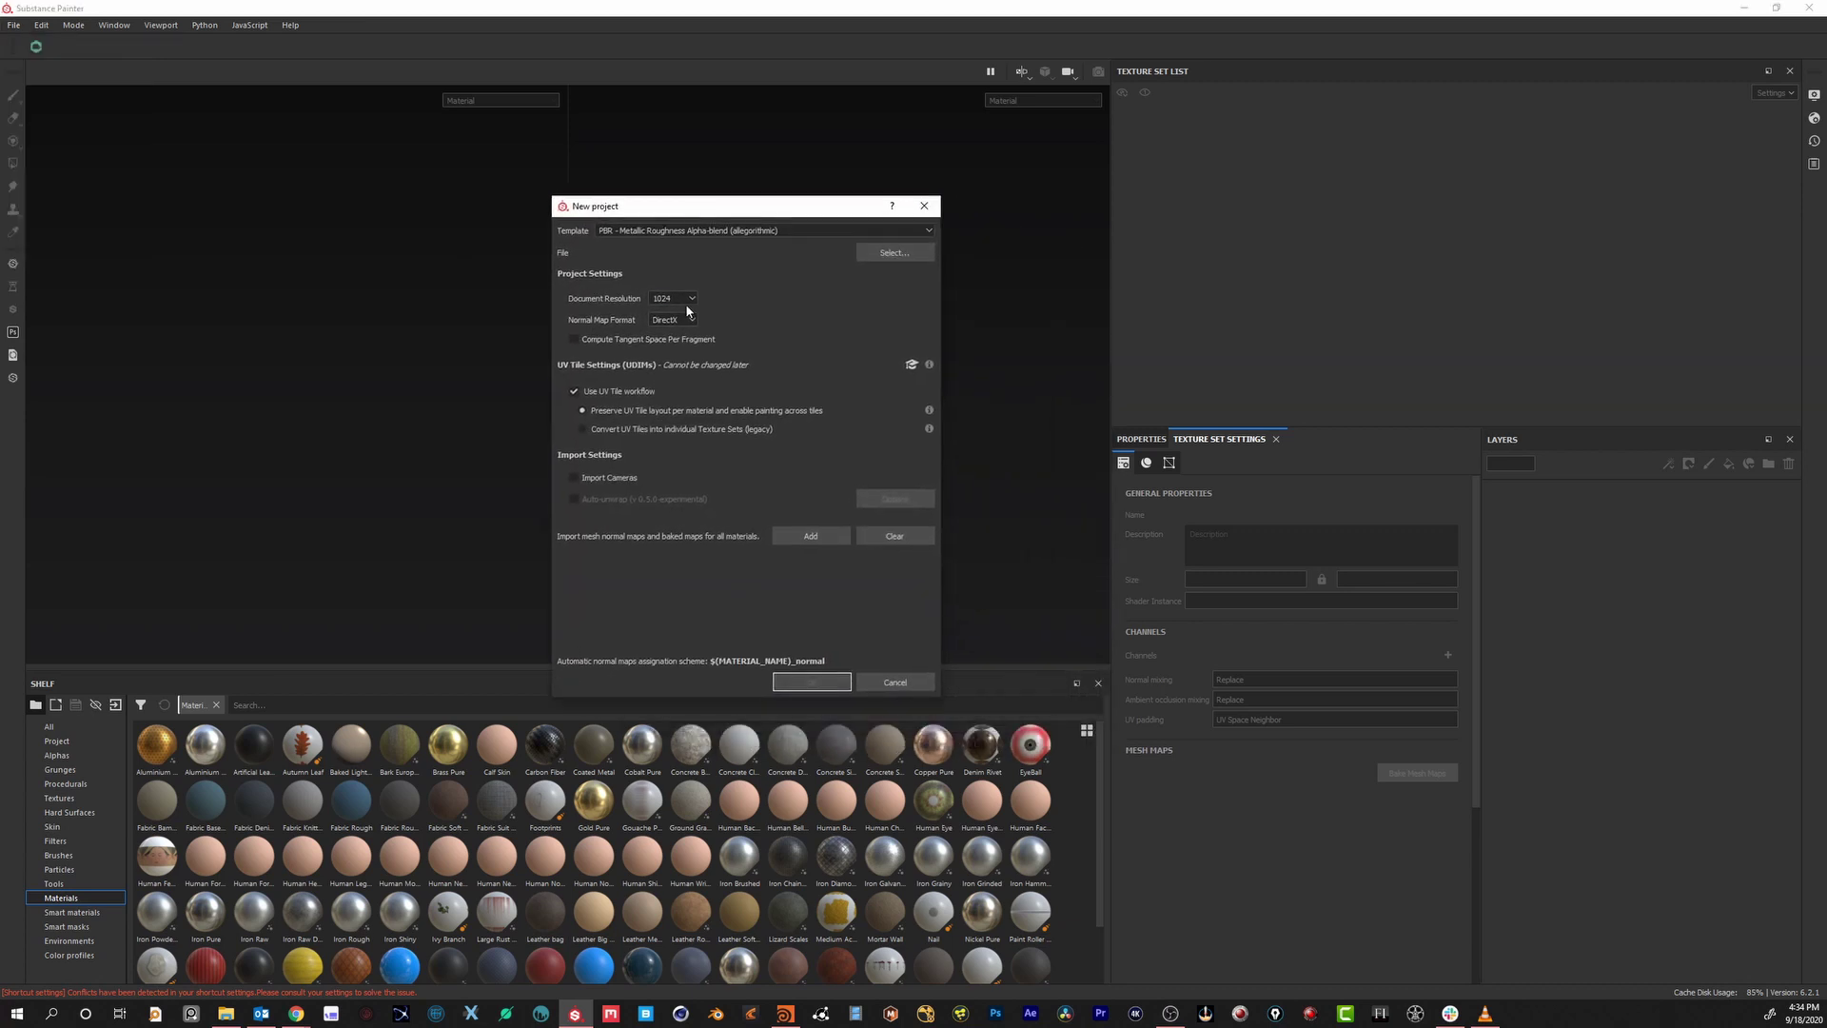
click(893, 253)
click(885, 356)
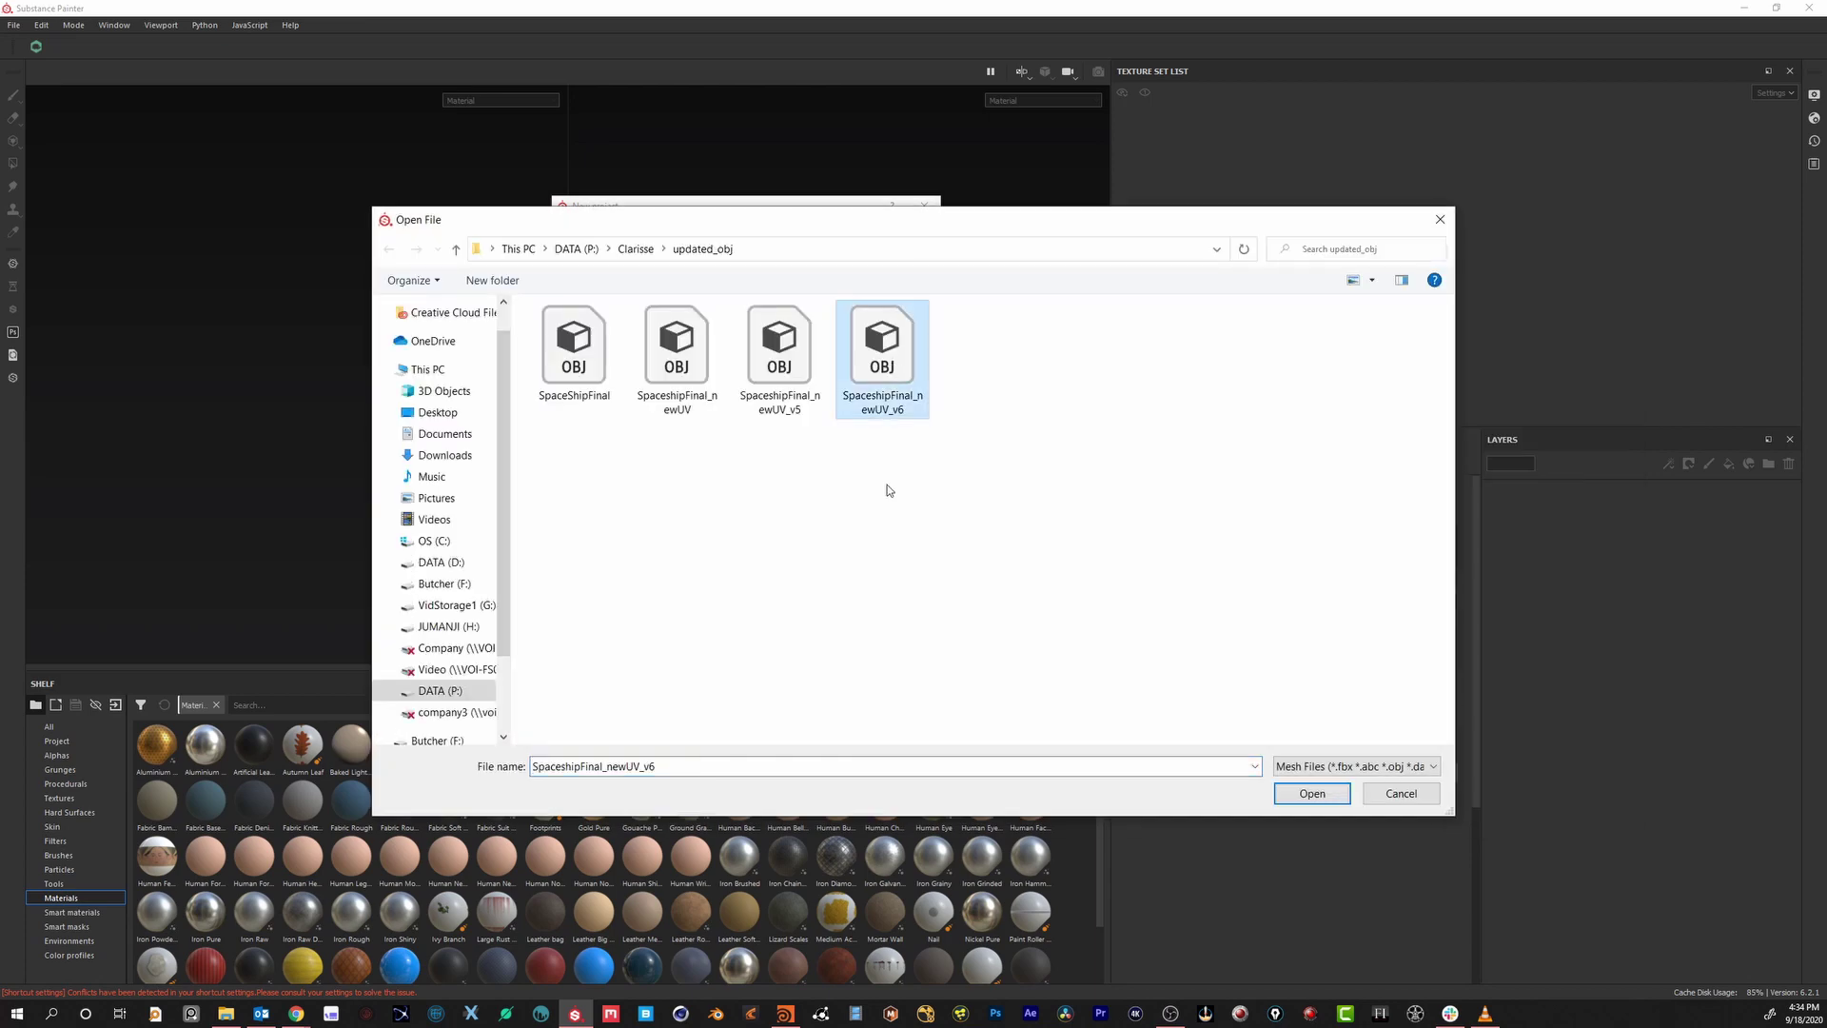
click(1312, 793)
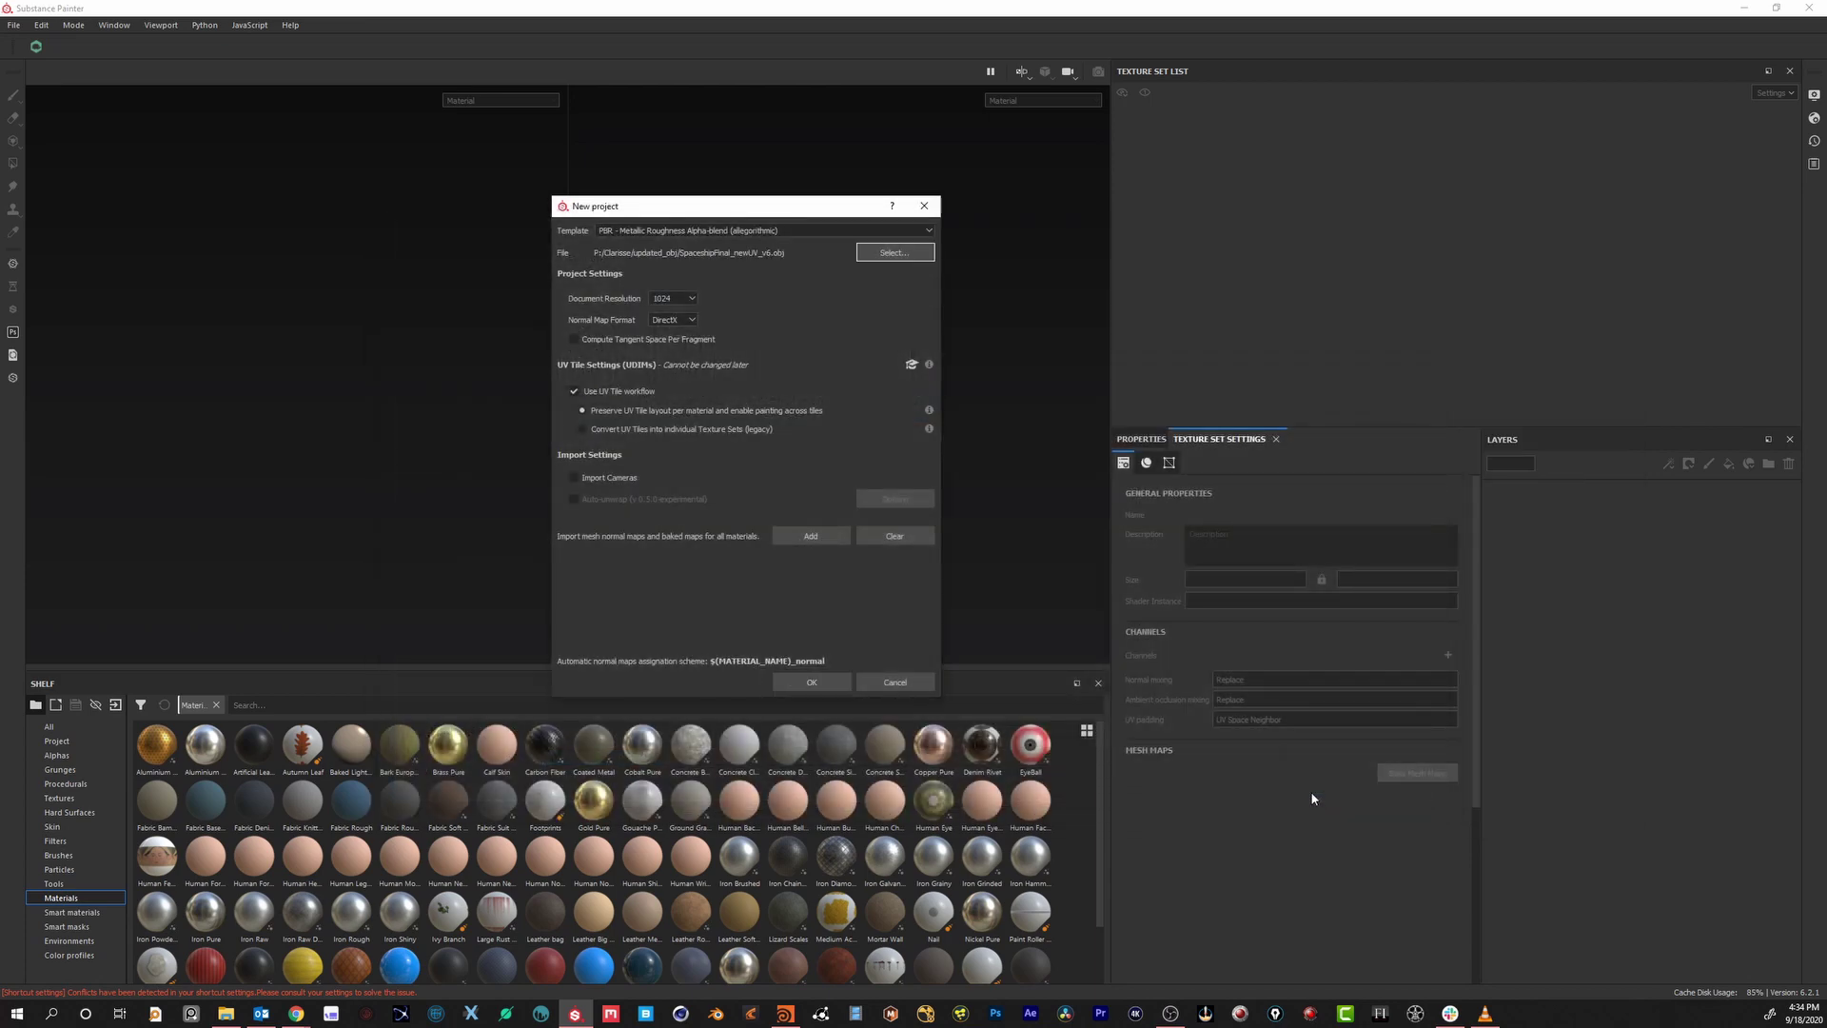
Keep the document resolution at 1024, create the project with the UV Tile workflow, and inspect the UDIM tiles in the UV view
click(693, 302)
click(824, 681)
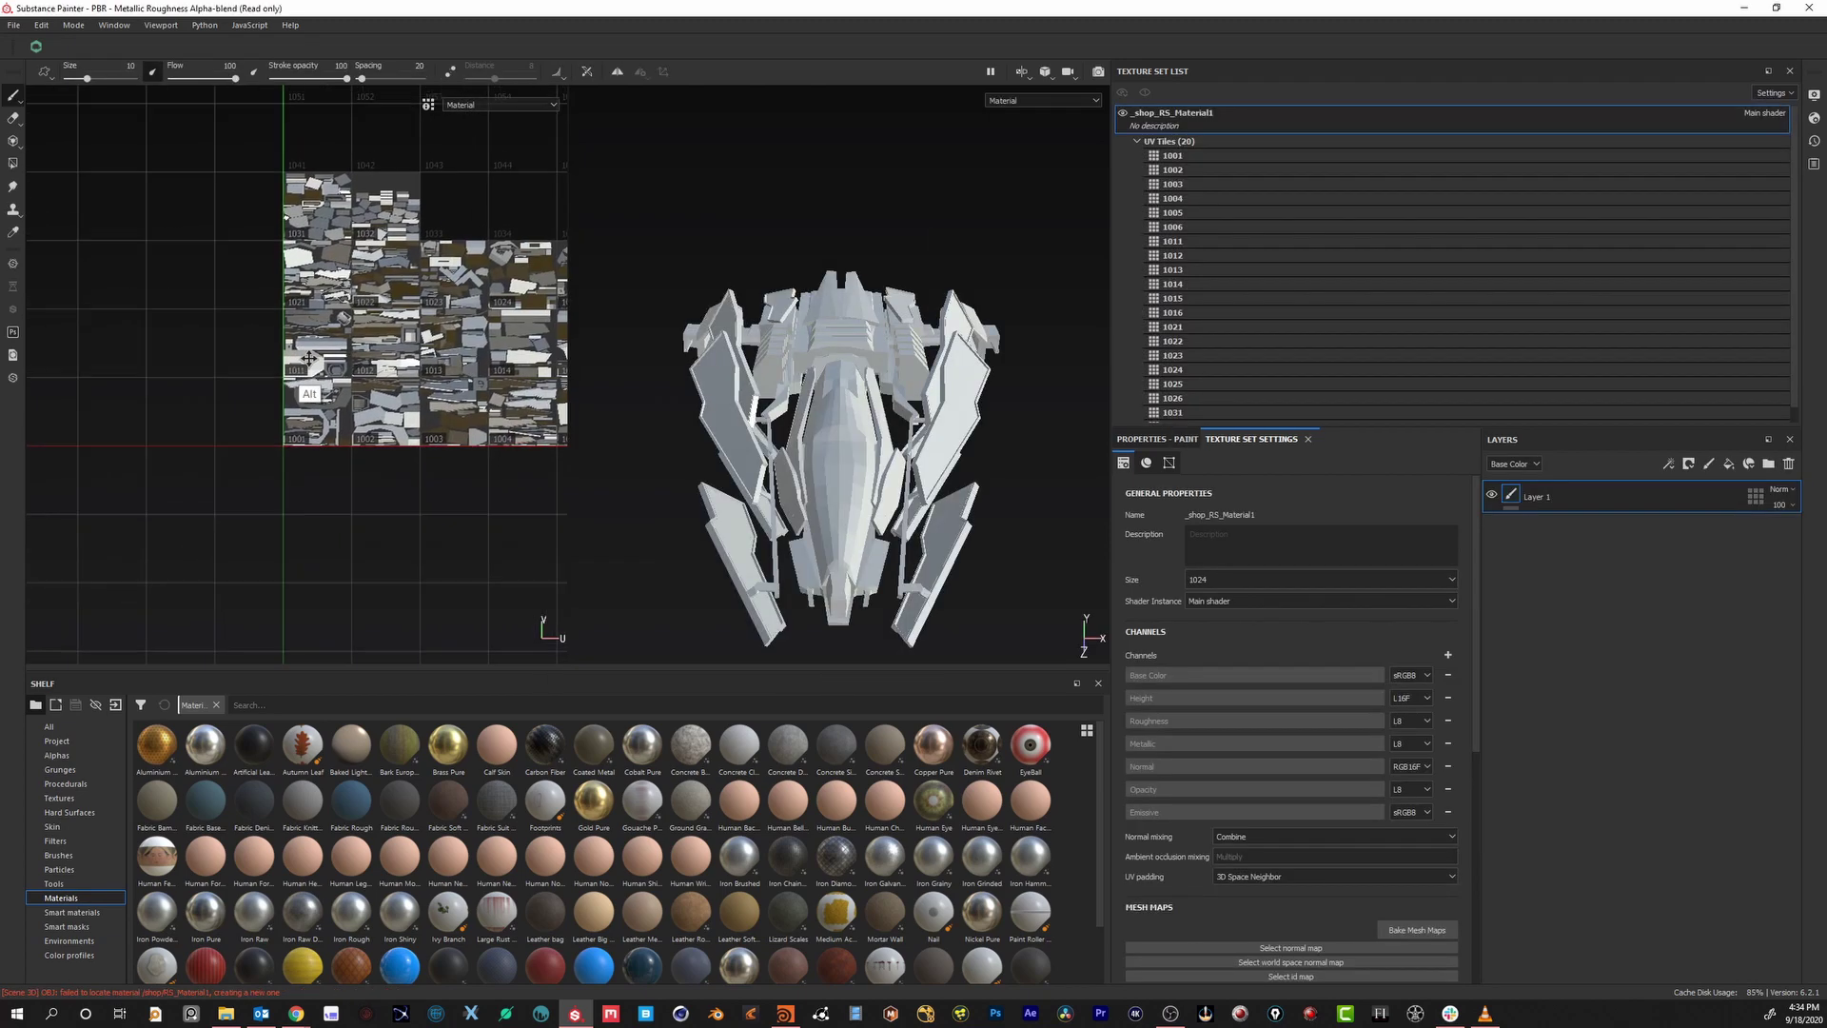
alt+right_drag(171, 400, 400, 447)
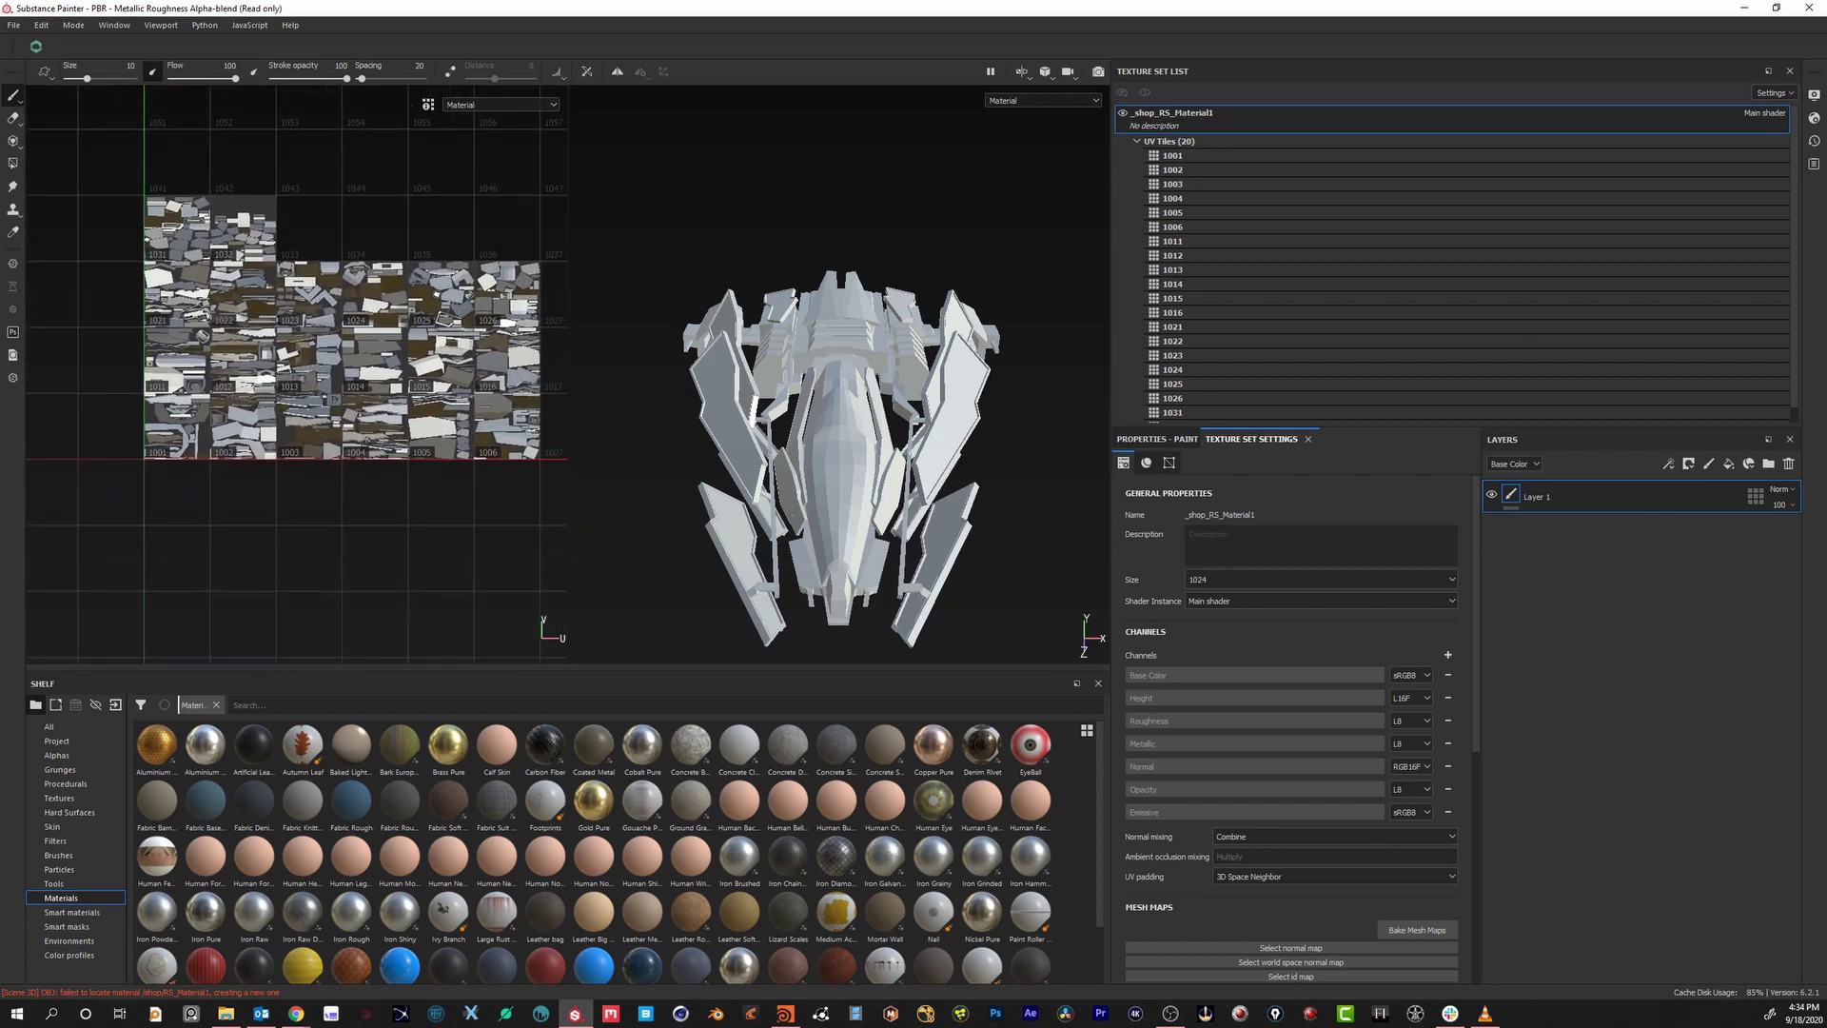
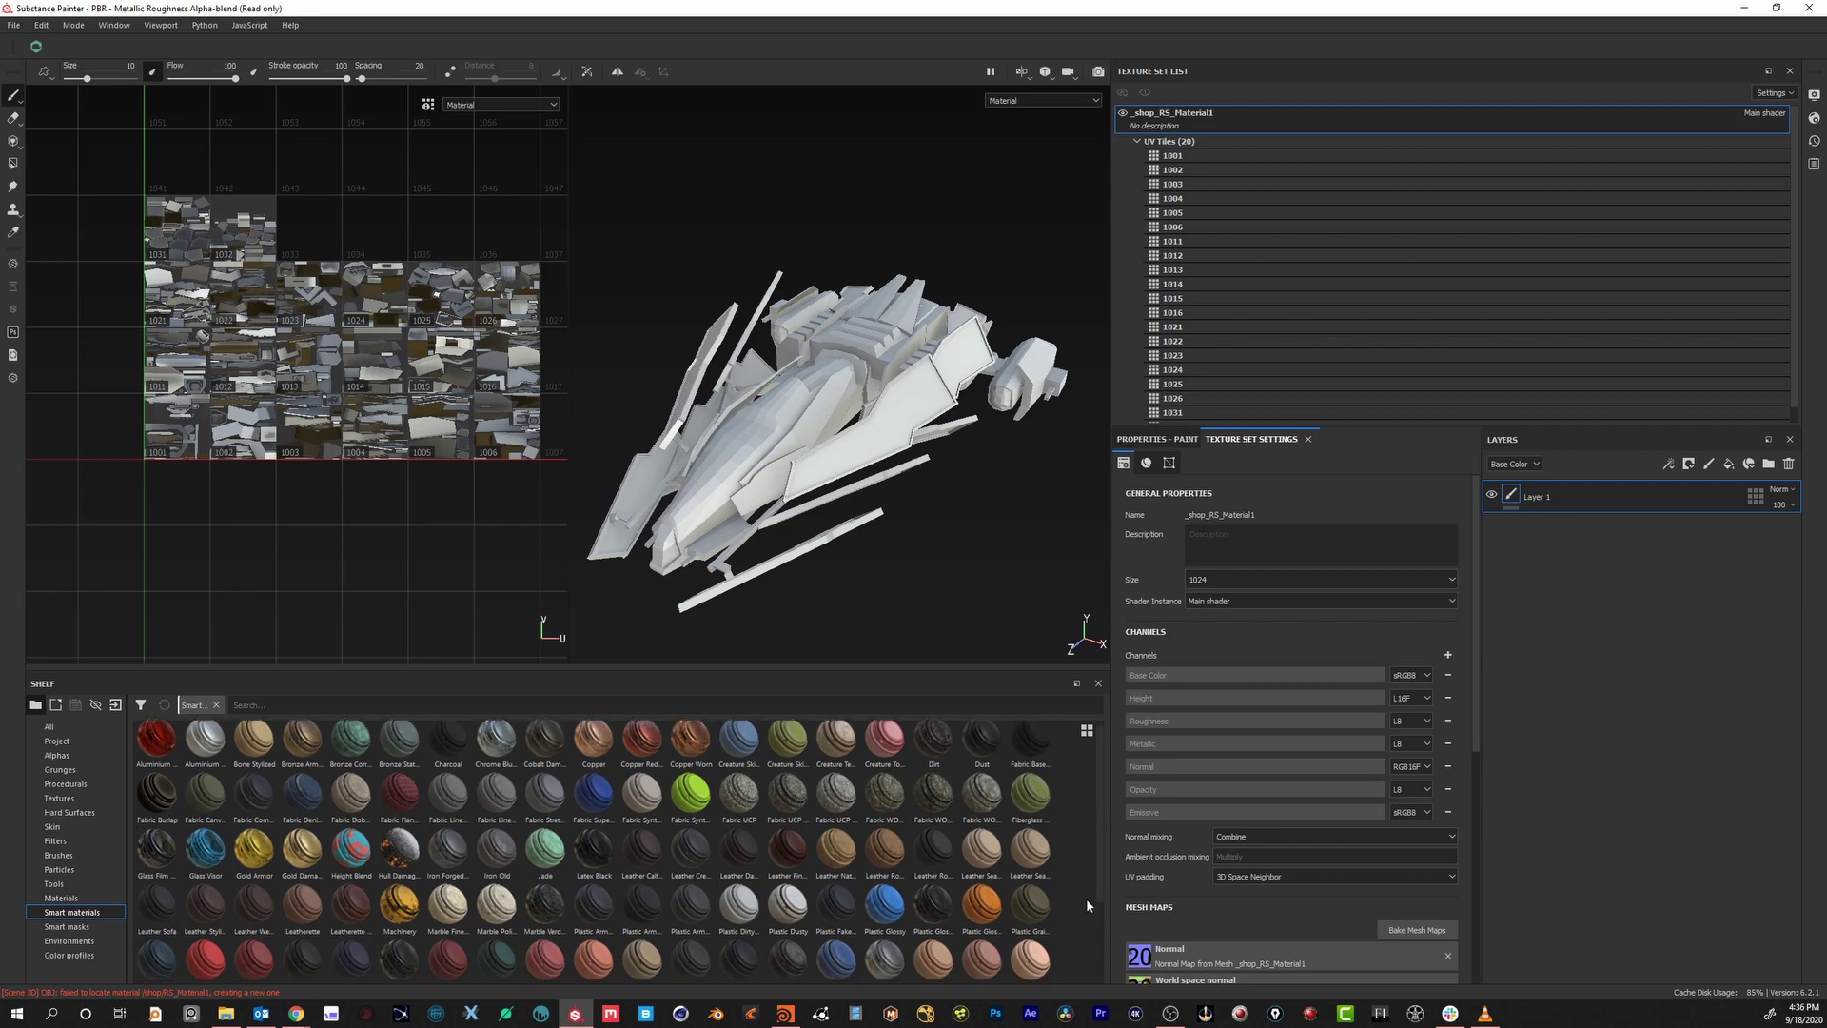
Apply the Steel Painted Rough Damaged smart material beneath Layer 1 and inspect it on the spaceship from several angles
scroll(1085, 911, down, 3)
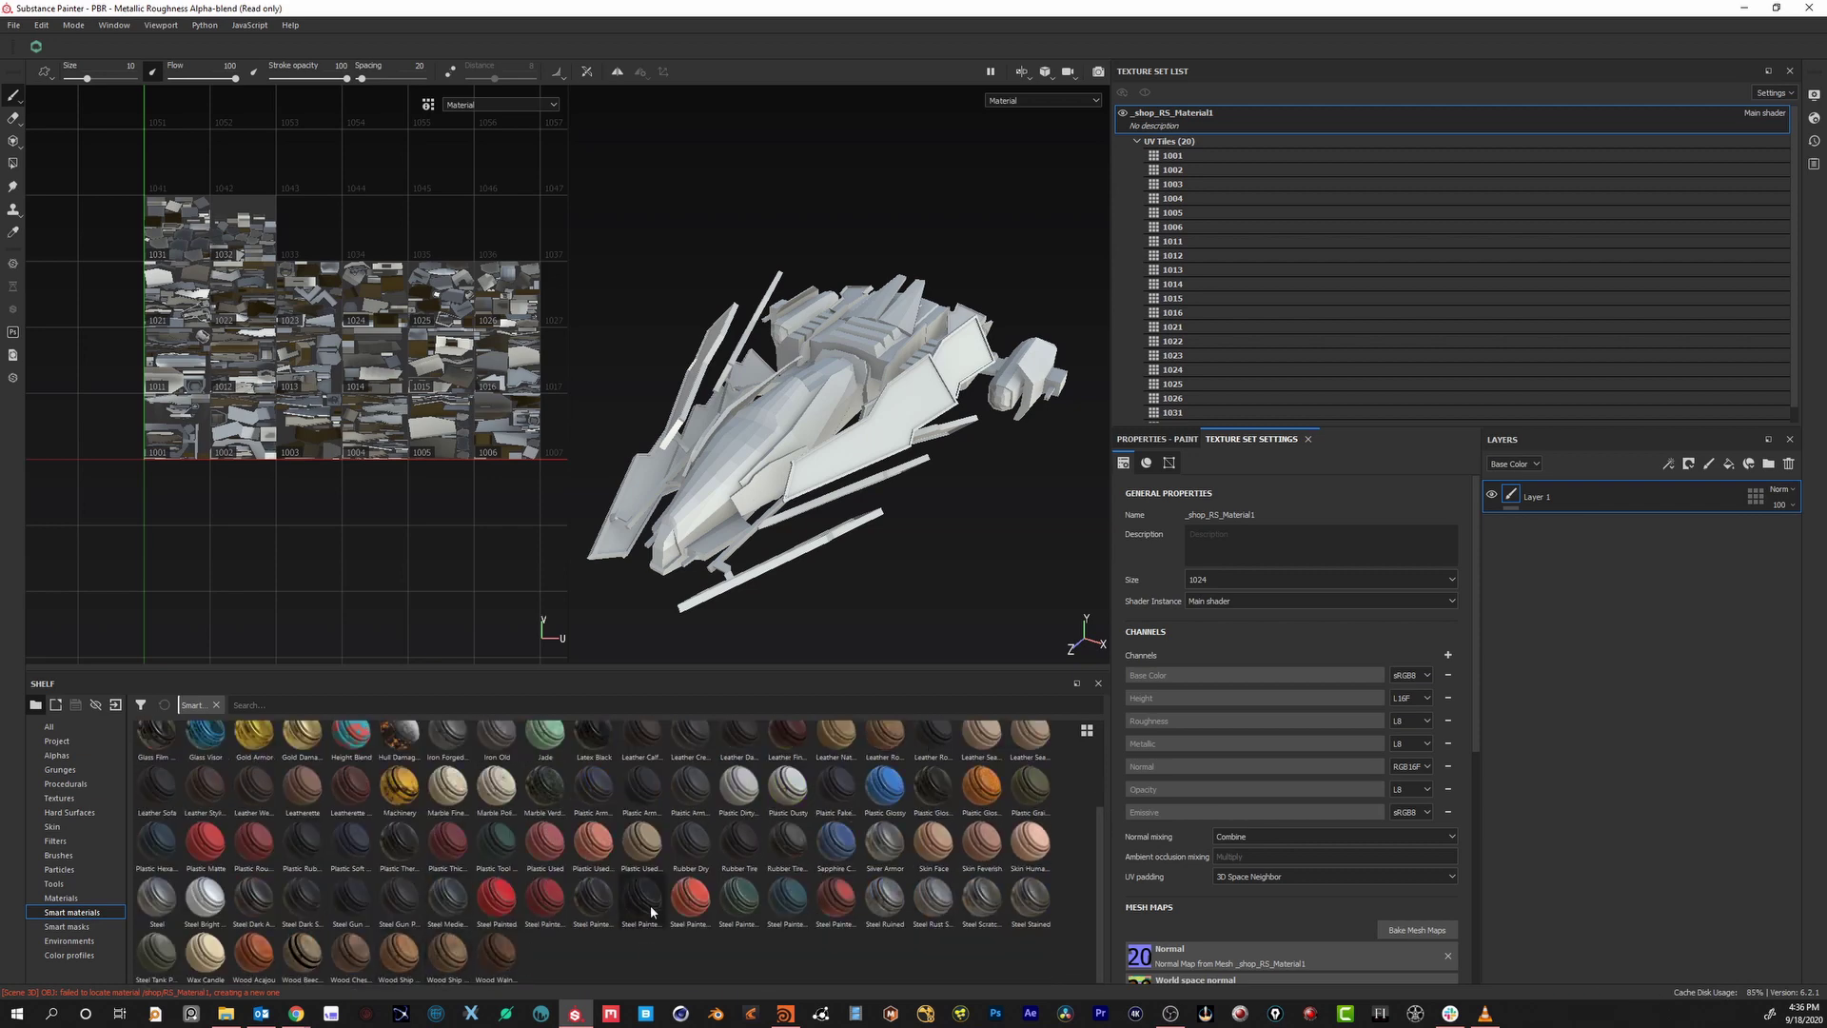
mouse_move(651, 910)
mouse_down()
mouse_move(1483, 589)
mouse_move(1518, 543)
mouse_up()
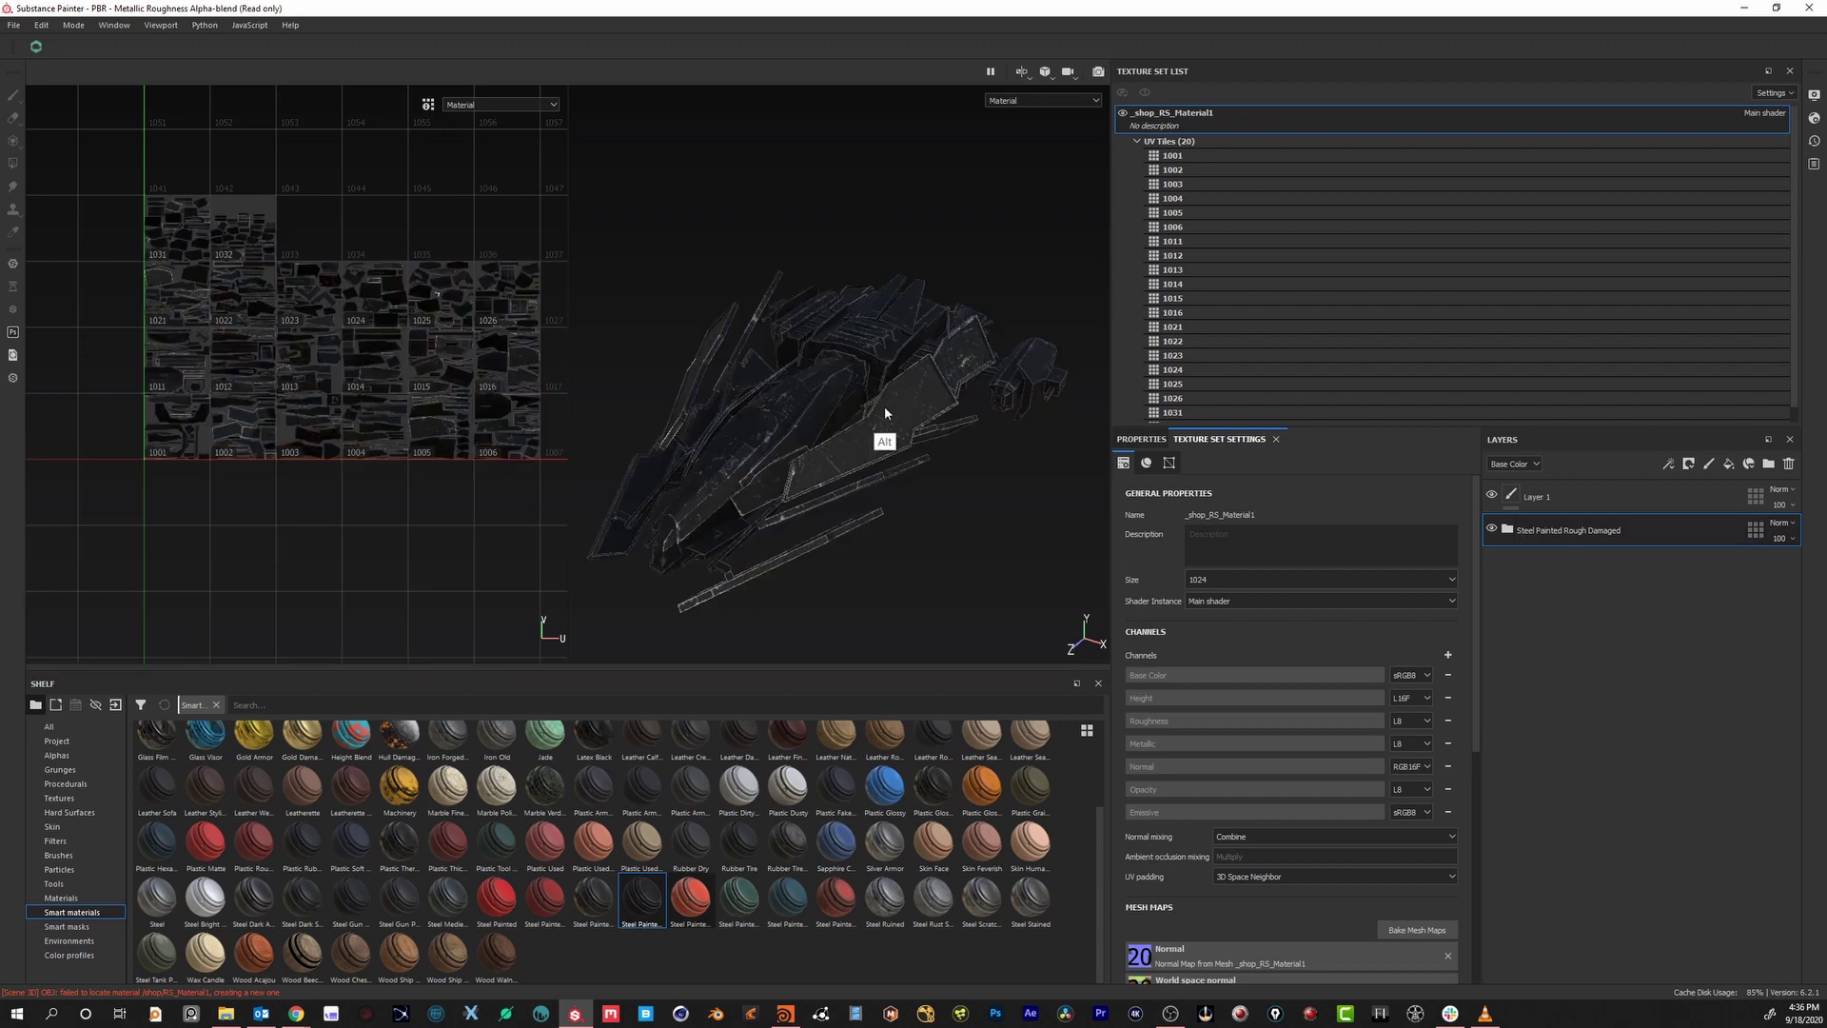
alt+drag(883, 410, 897, 296)
alt+drag(911, 500, 786, 443)
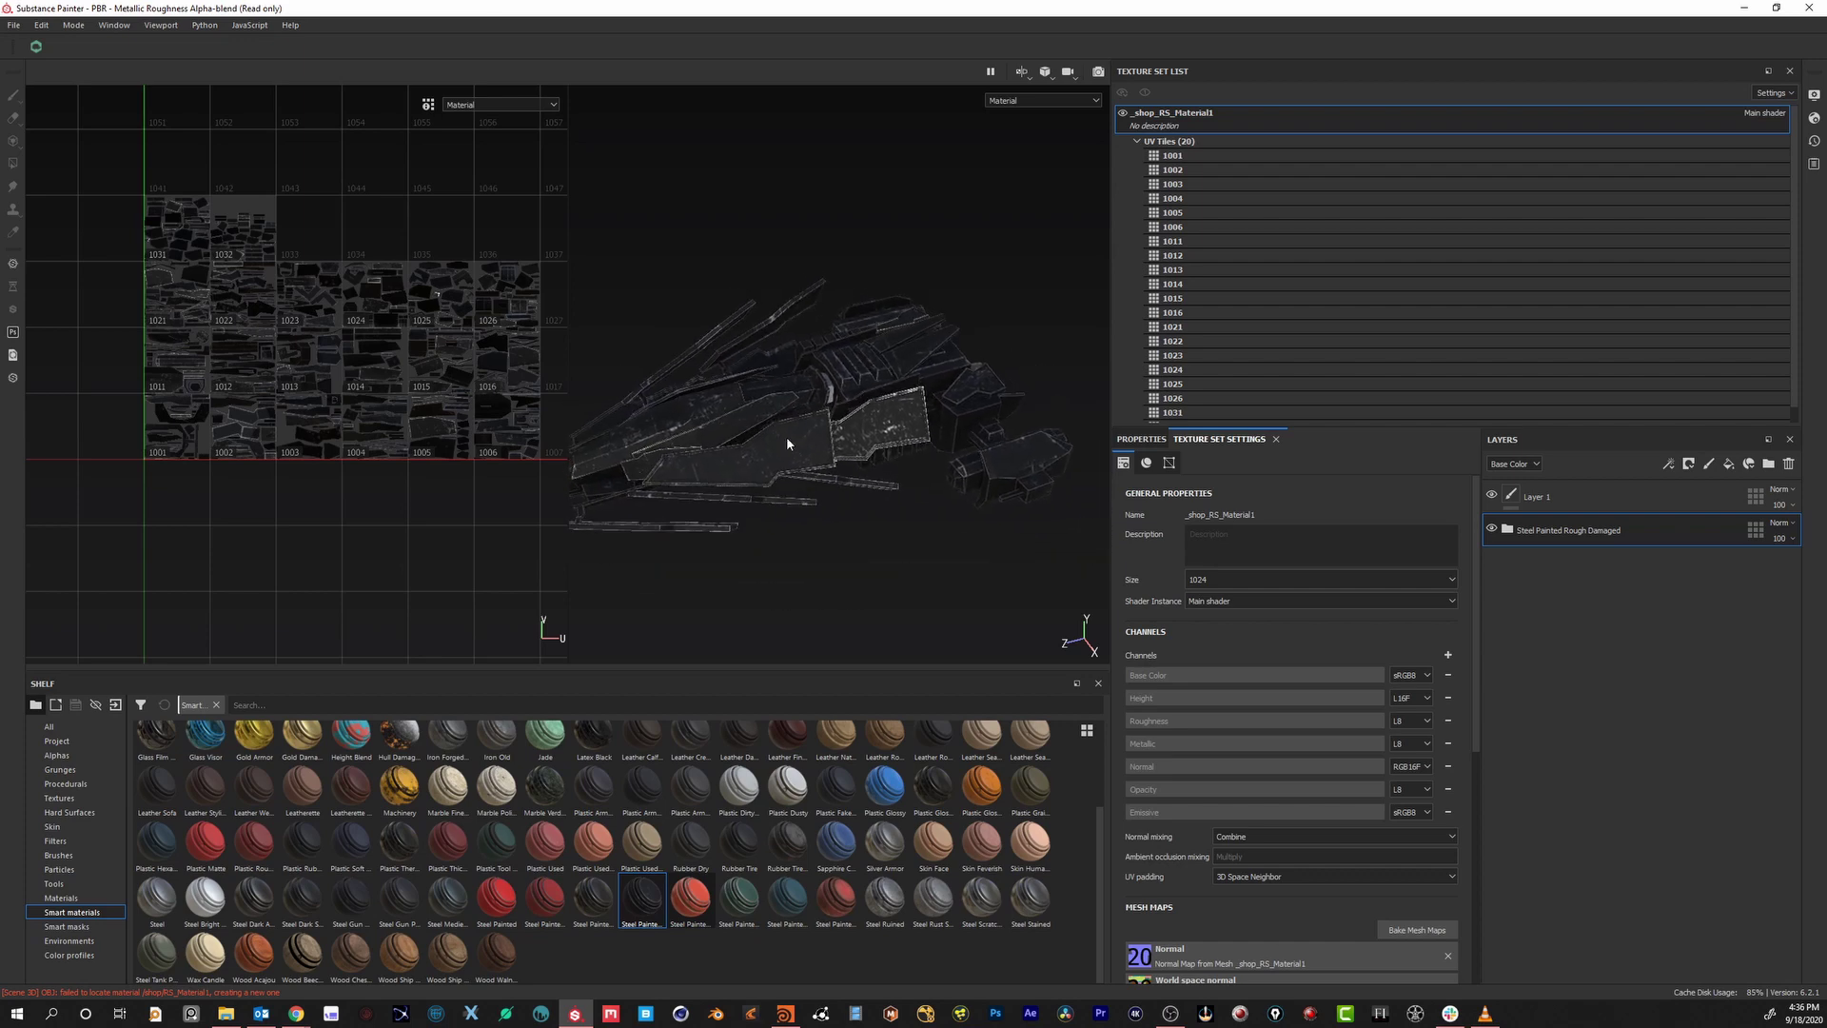
Add a paint layer above the steel material, brush freehand test strokes across the hull, wings and engines, and swap the 3D and UV views
click(1708, 466)
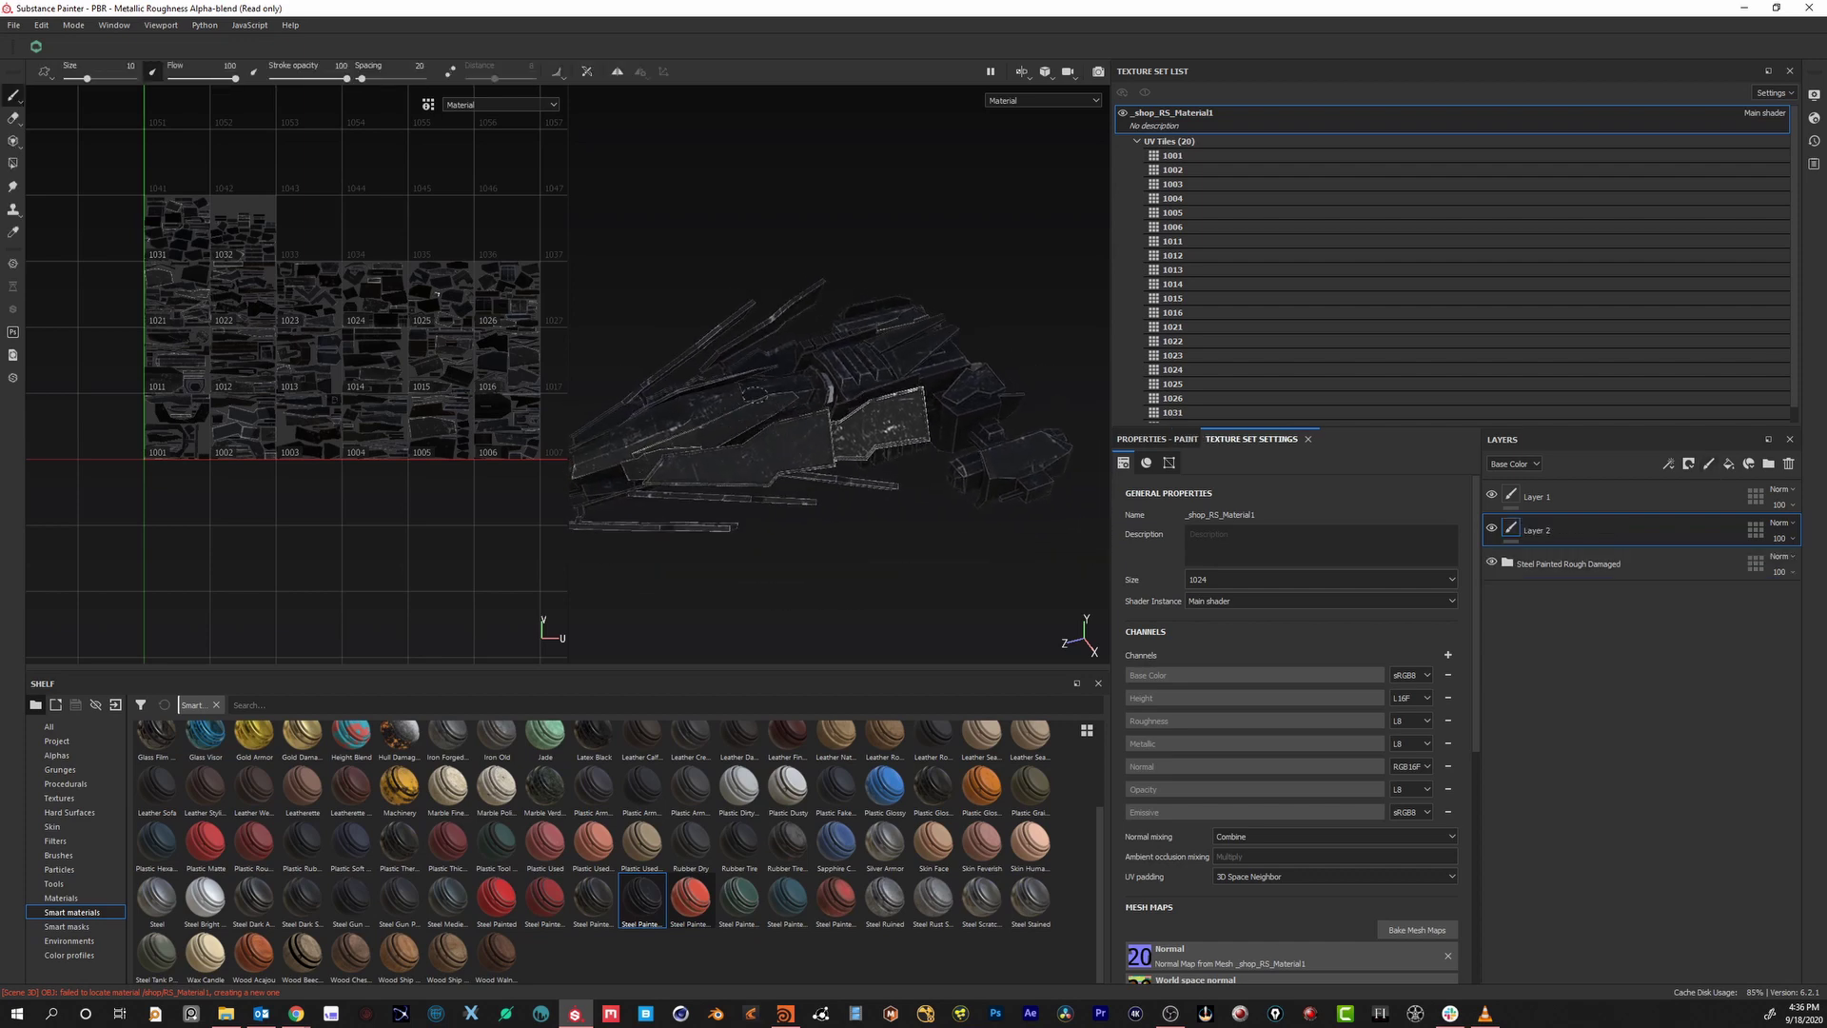
mouse_move(752, 390)
mouse_down()
mouse_move(730, 468)
mouse_move(762, 474)
mouse_move(795, 447)
mouse_move(822, 459)
mouse_move(871, 407)
mouse_move(904, 416)
mouse_move(916, 395)
mouse_move(856, 376)
mouse_move(843, 394)
mouse_move(804, 387)
mouse_move(841, 342)
mouse_move(880, 338)
mouse_move(888, 313)
mouse_move(927, 349)
mouse_up()
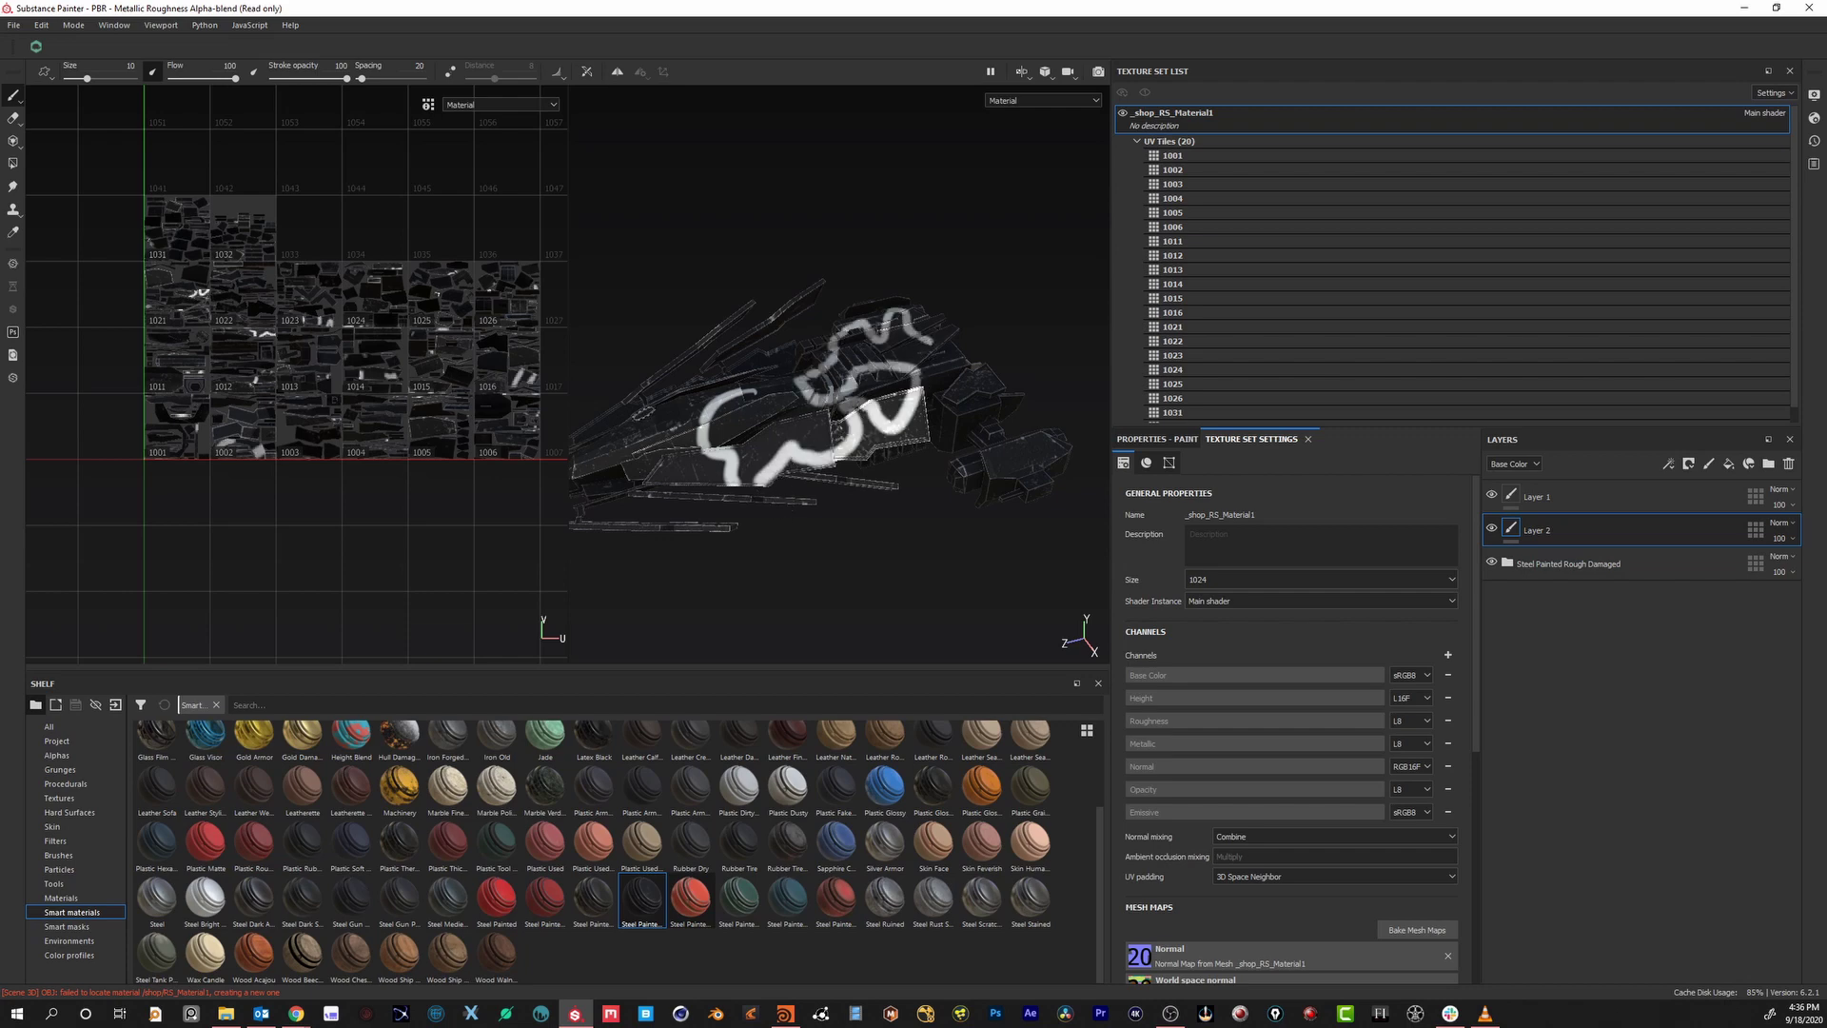
drag(660, 398, 605, 485)
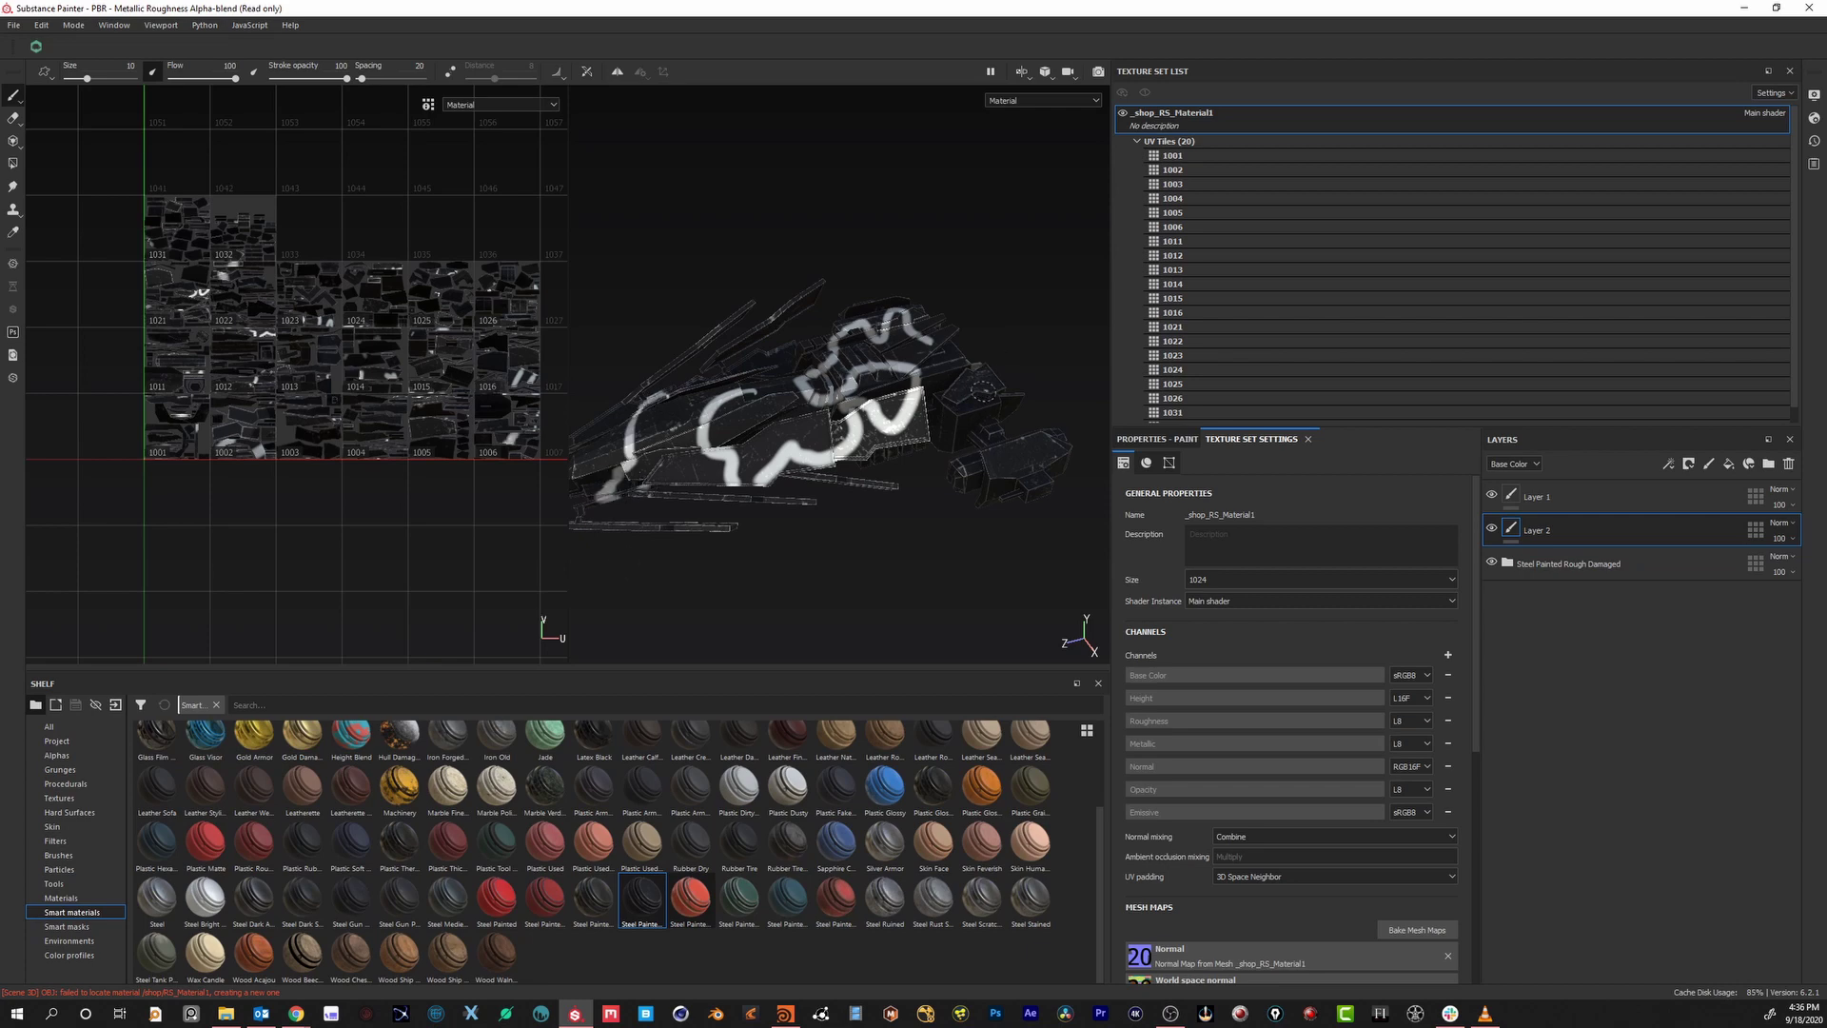
mouse_move(982, 388)
mouse_down()
mouse_move(1011, 455)
mouse_move(991, 493)
mouse_up()
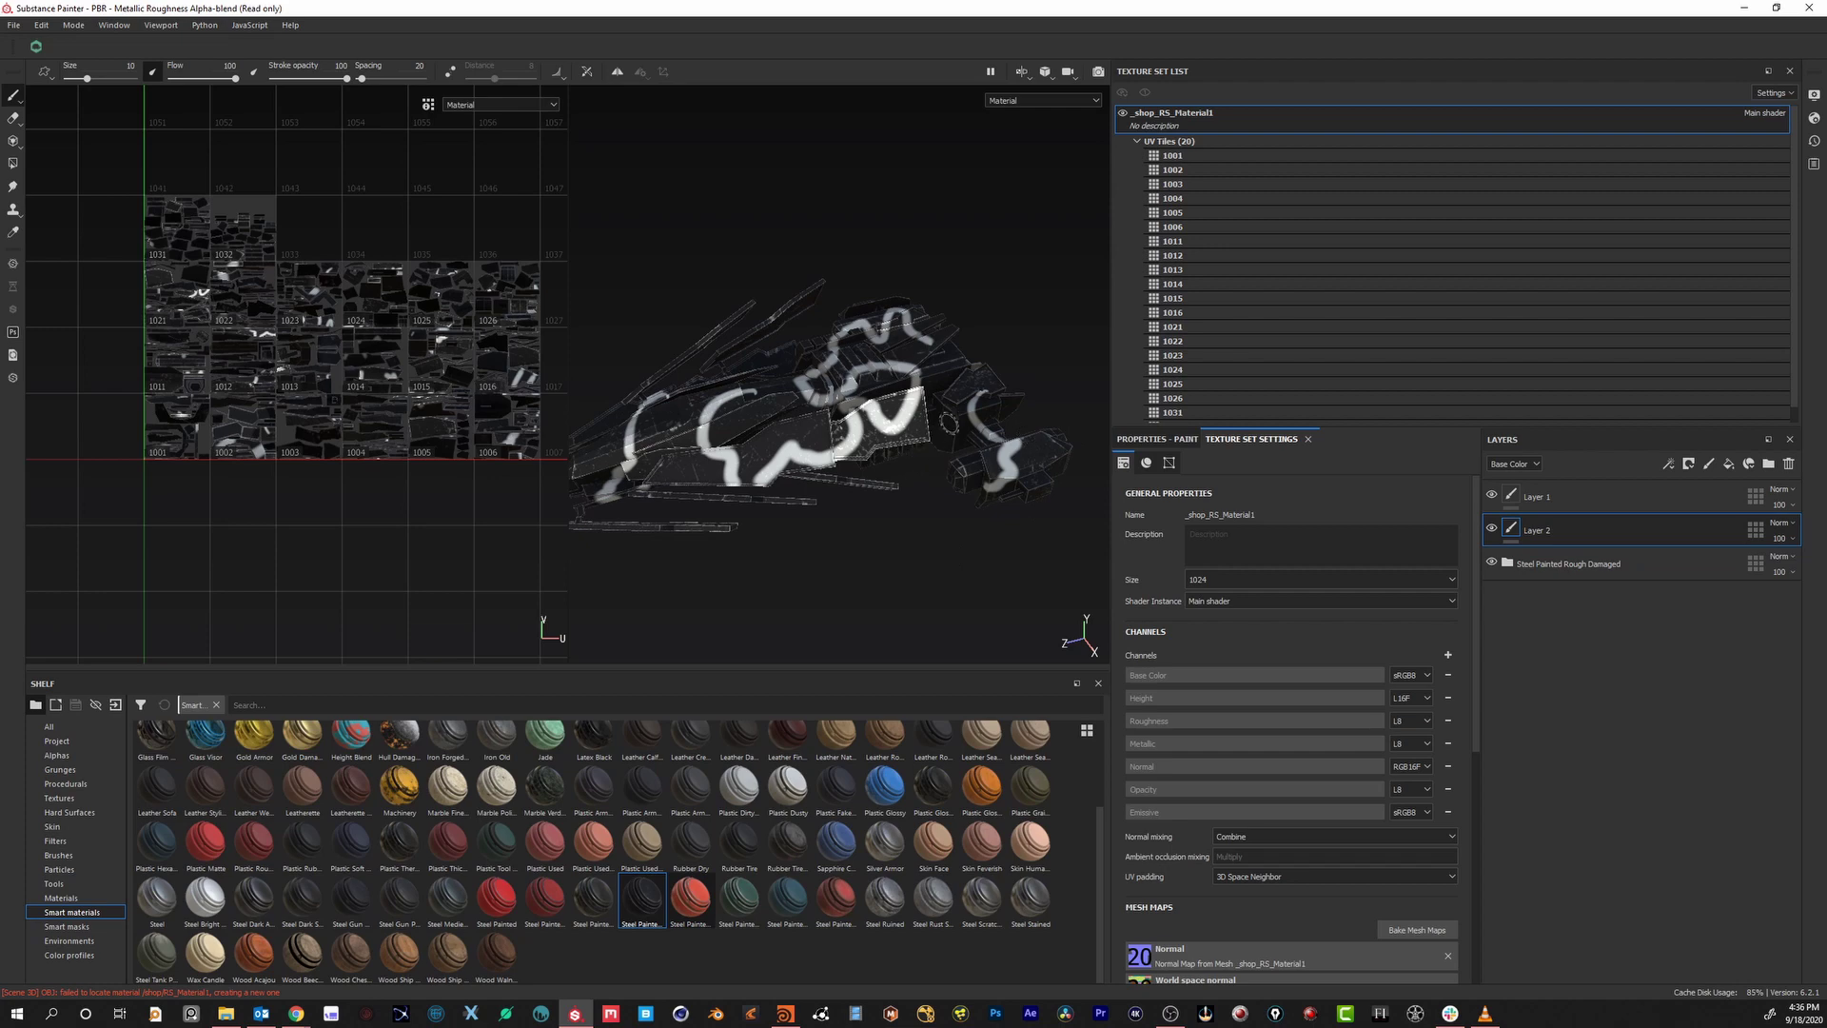
mouse_move(914, 502)
alt+mouse_down()
mouse_move(876, 518)
mouse_move(774, 496)
mouse_move(963, 508)
mouse_move(910, 472)
mouse_move(1002, 496)
mouse_move(977, 502)
mouse_move(989, 535)
mouse_move(923, 482)
mouse_move(918, 577)
alt+mouse_up()
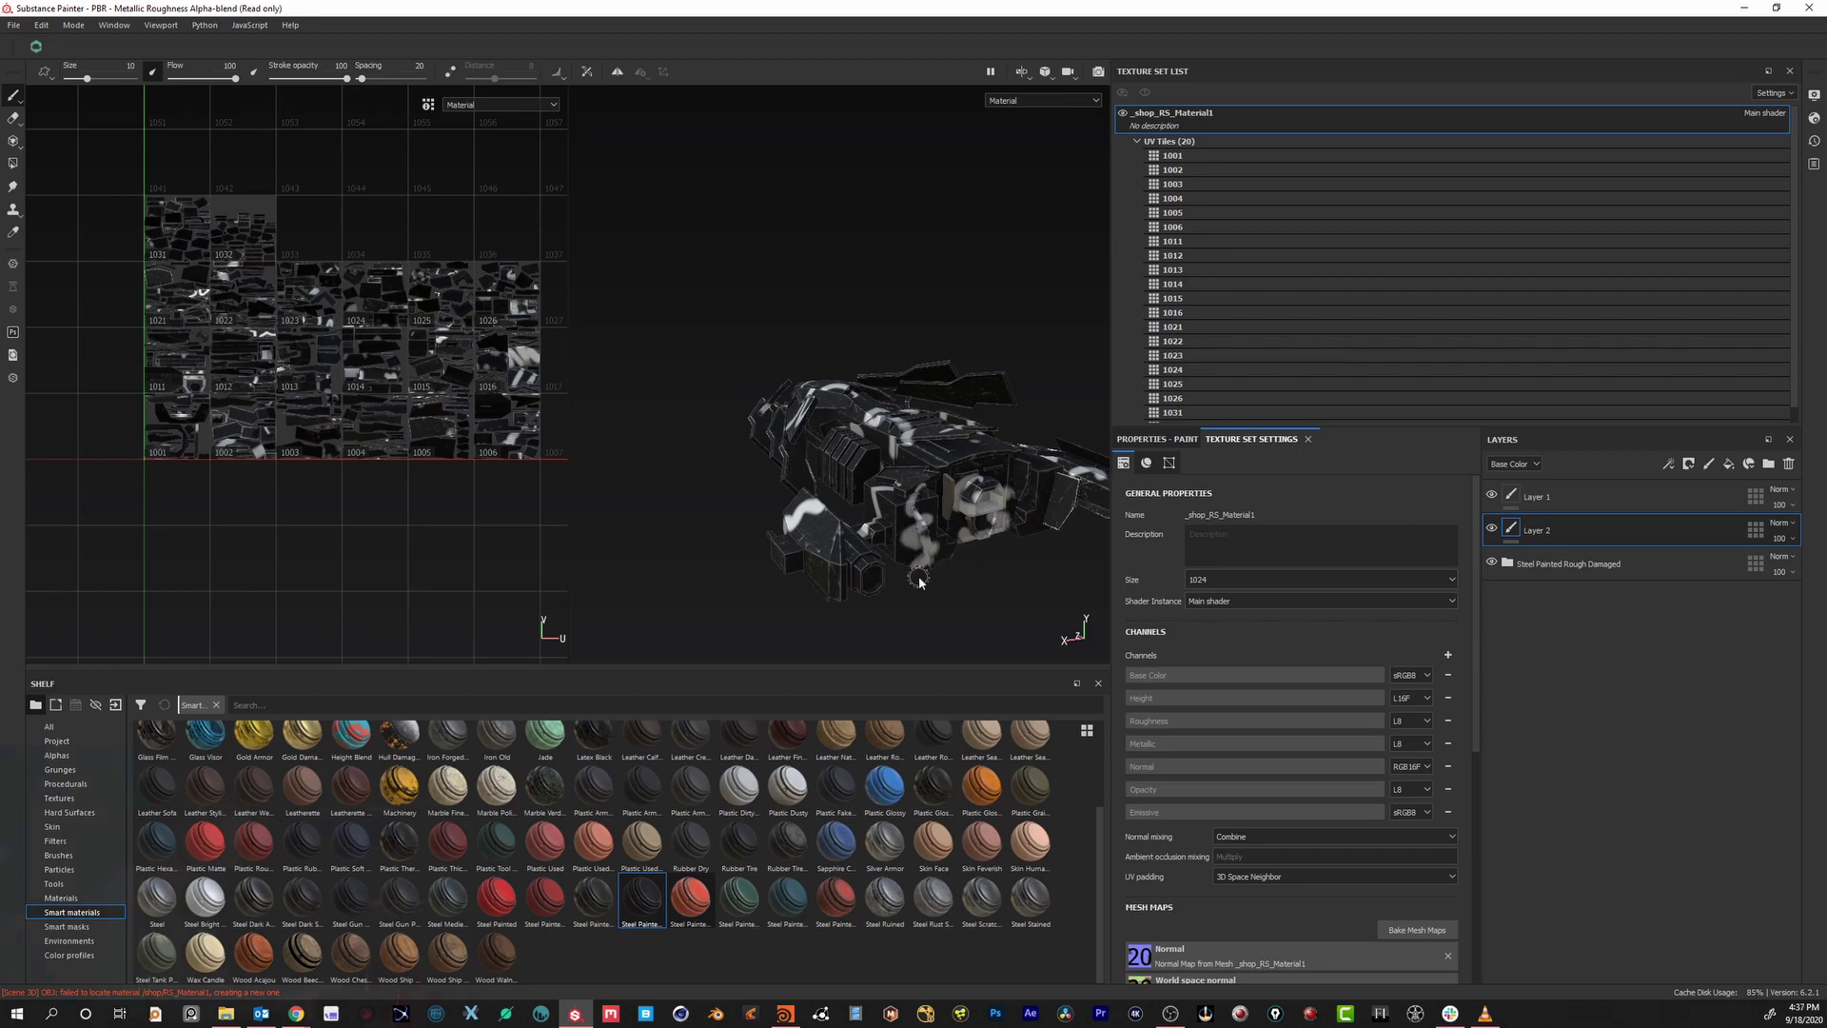
key(F4)
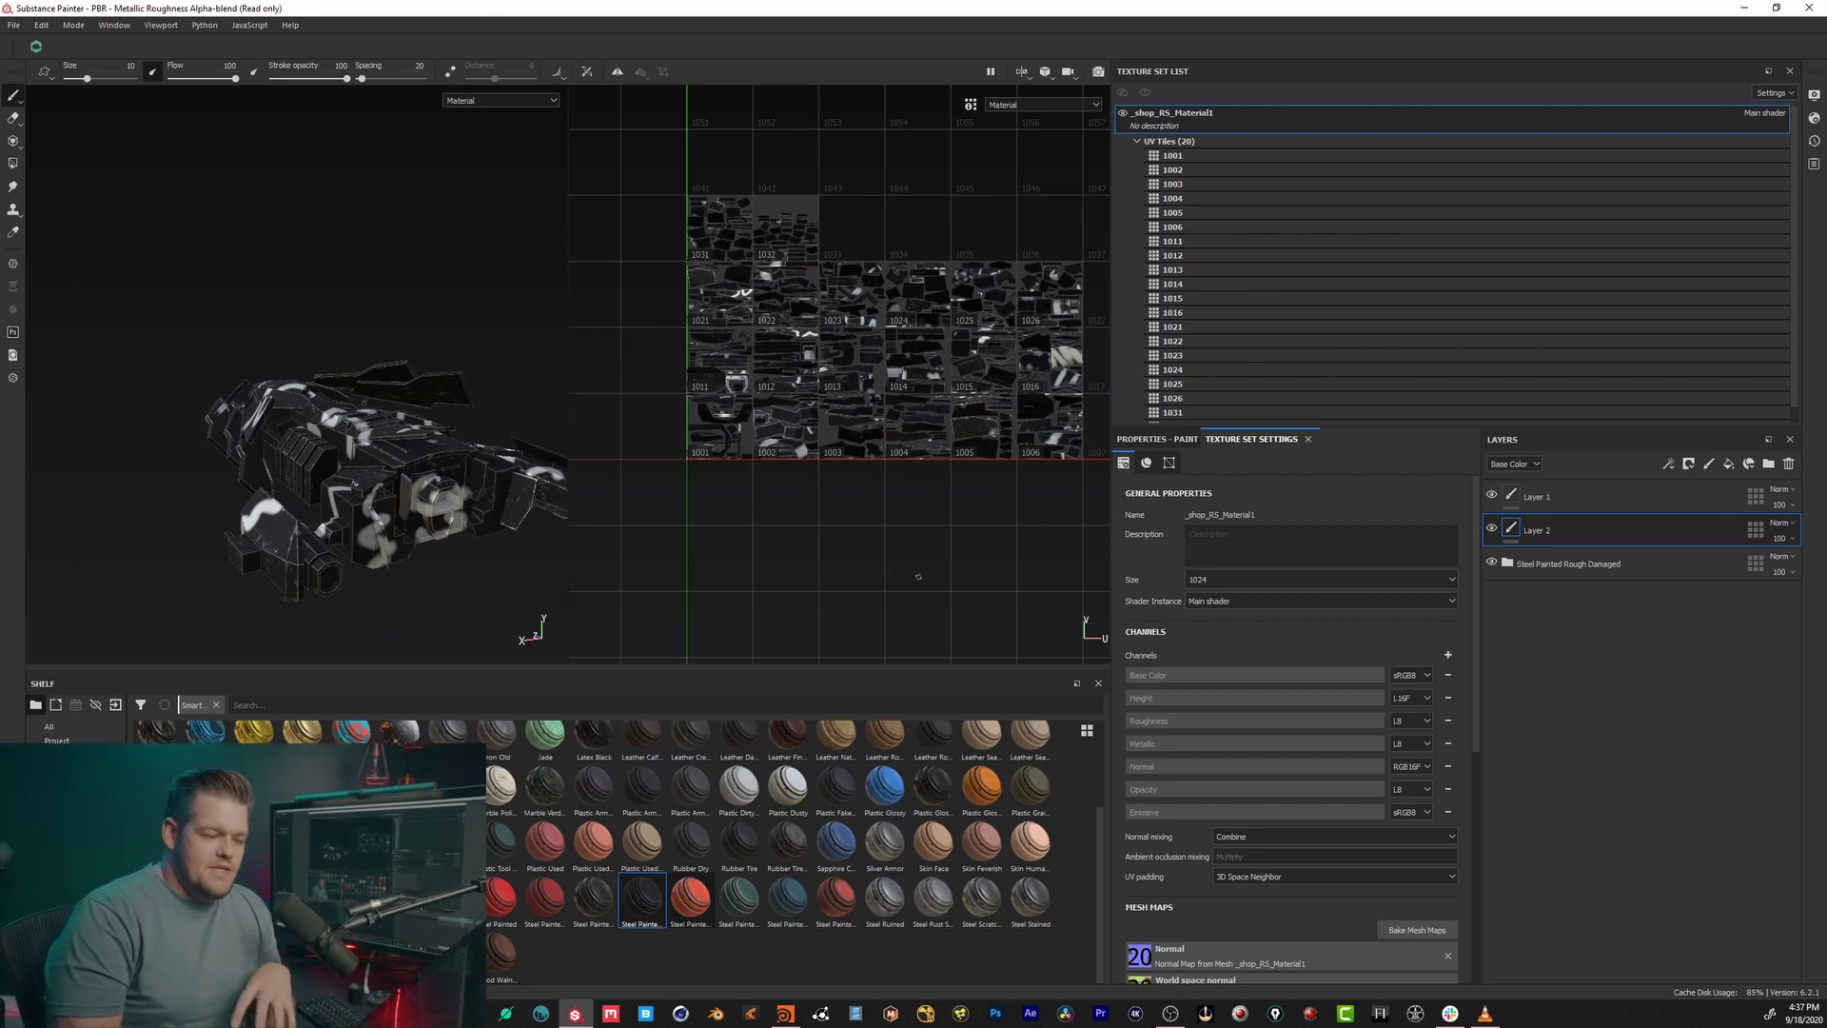